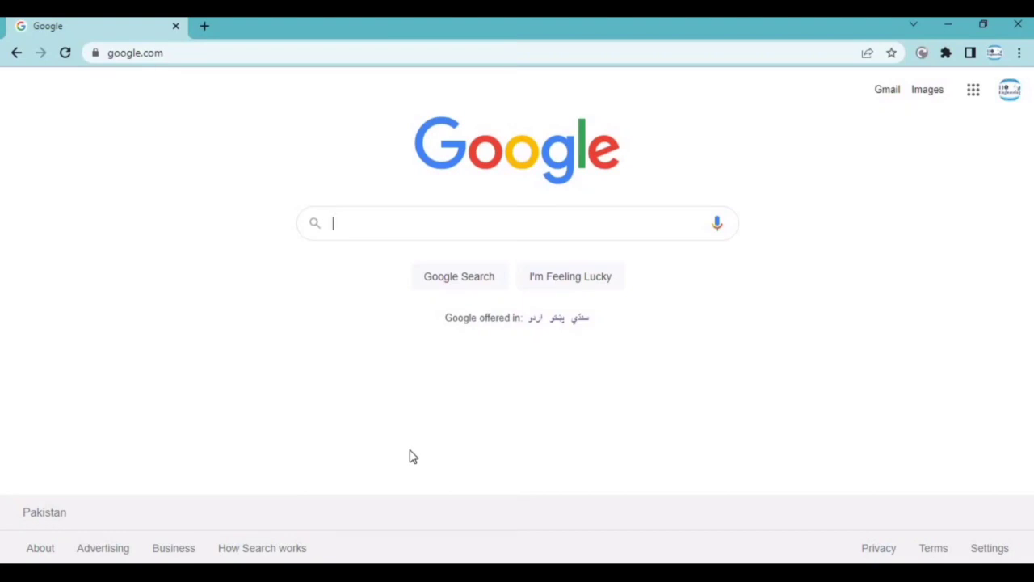
Search Google for 'online antenna parameter calculator'
type("onl")
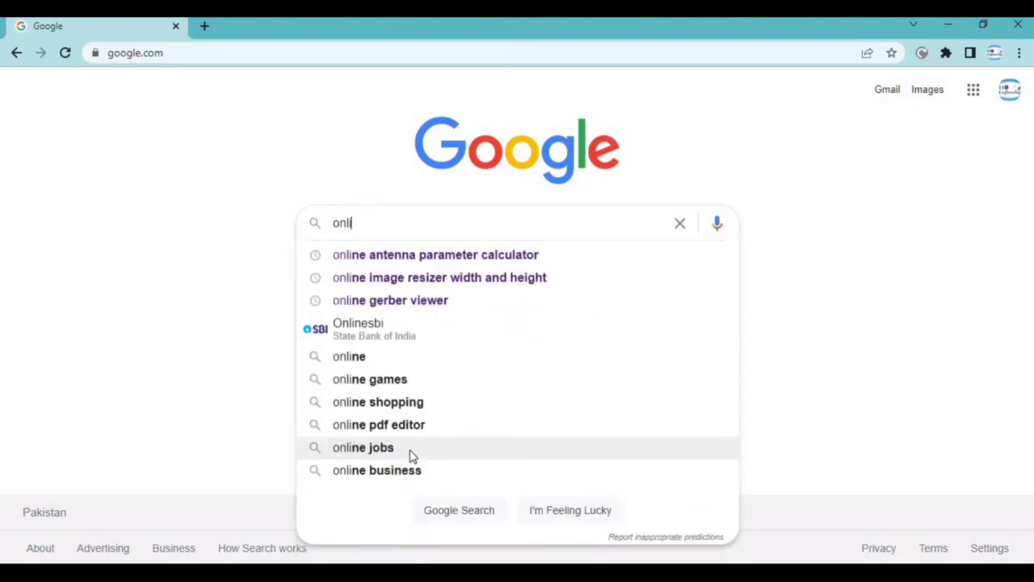
key("Up")
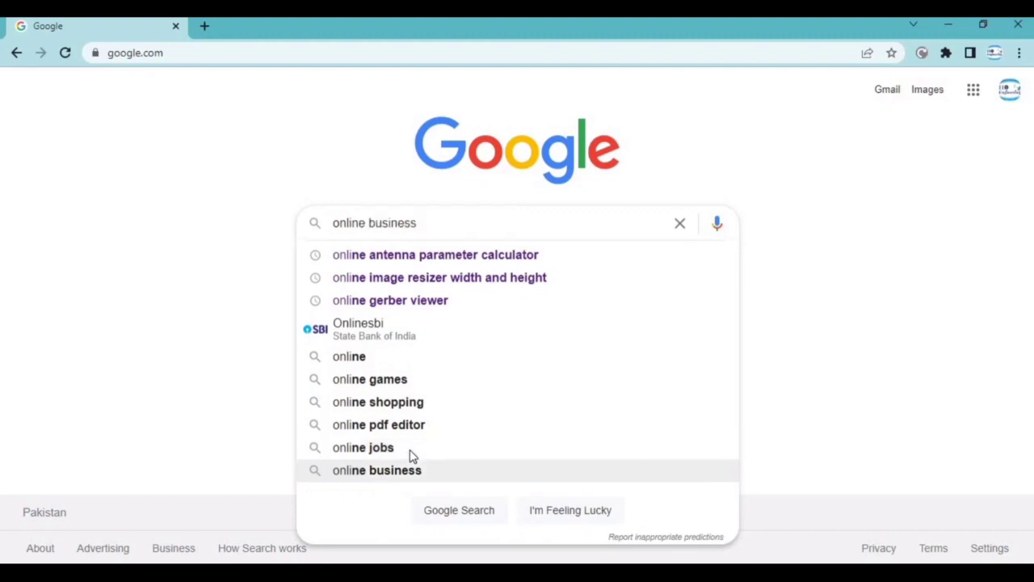
key("Up")
key("Up")
key("Up")
key("Up")
key("Up")
key("Up")
key("Up")
key("Up")
key("Up")
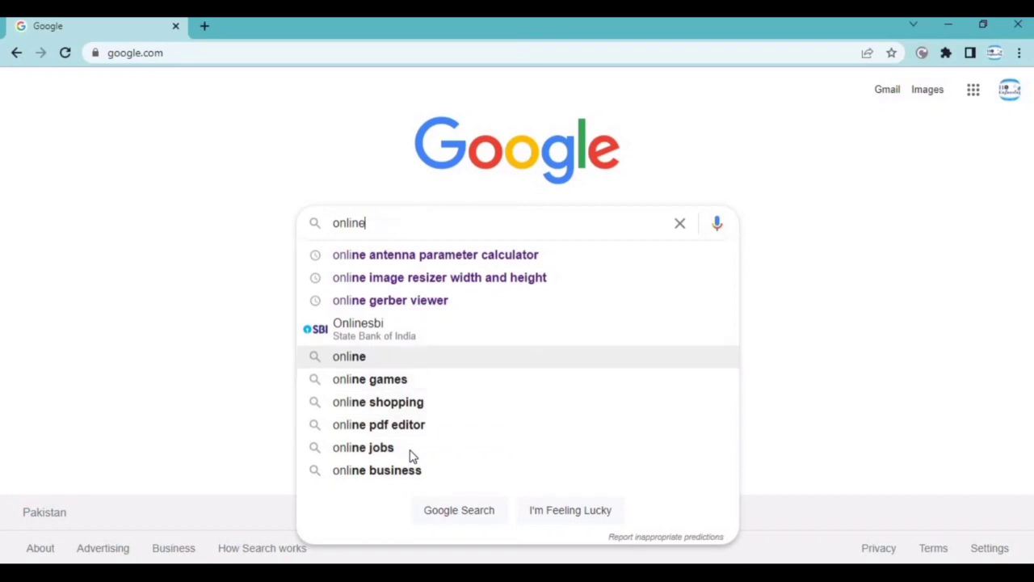
key("Return")
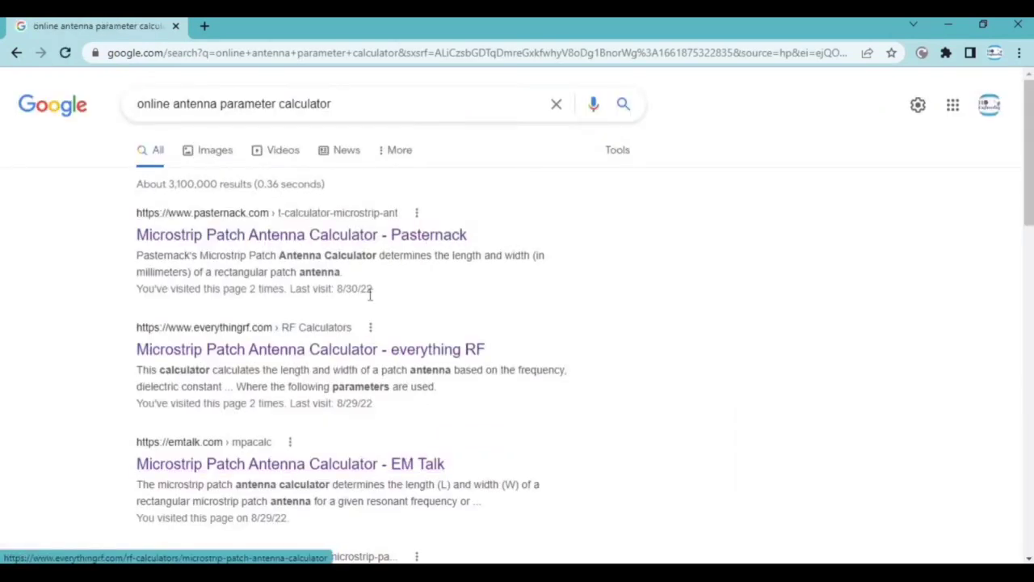
Open the Pasternack Microstrip Patch Antenna Calculator result in a new tab
left_click(396, 247)
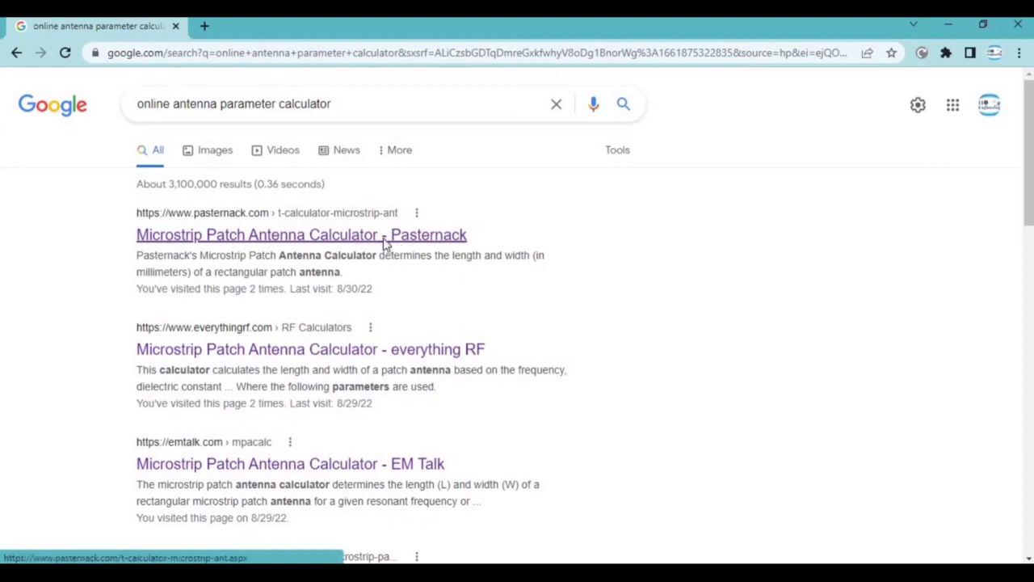
right_click(383, 238)
left_click(413, 250)
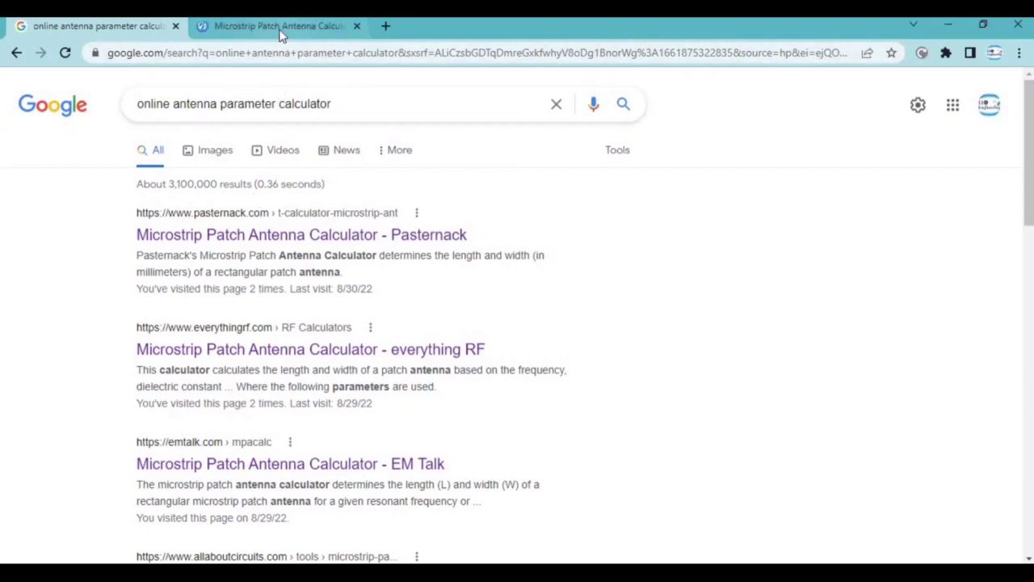
Switch to the Pasternack tab and scroll to its width/length formulas and Calculation form
left_click(281, 27)
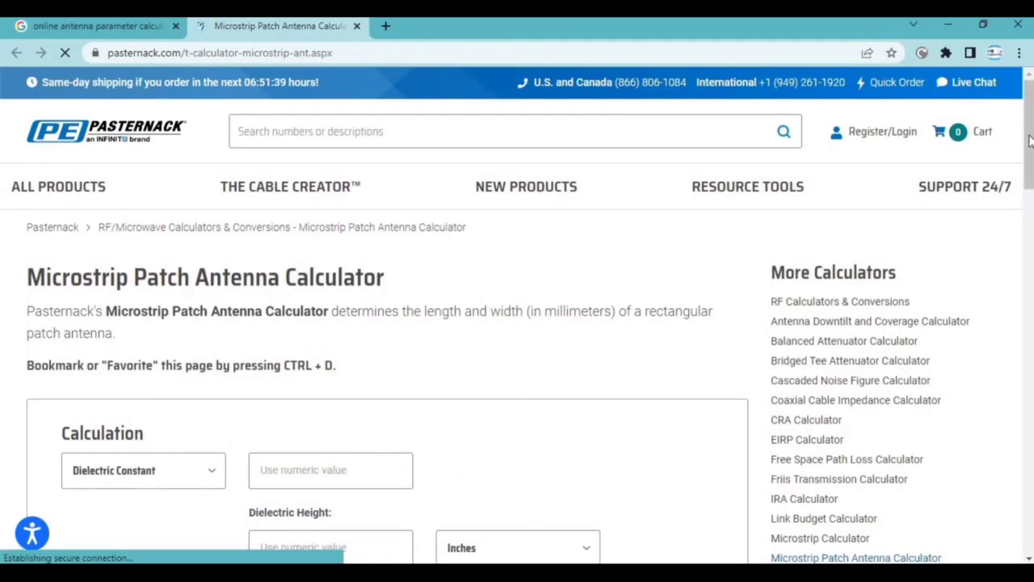
left_click_drag(1030, 141, 1030, 281)
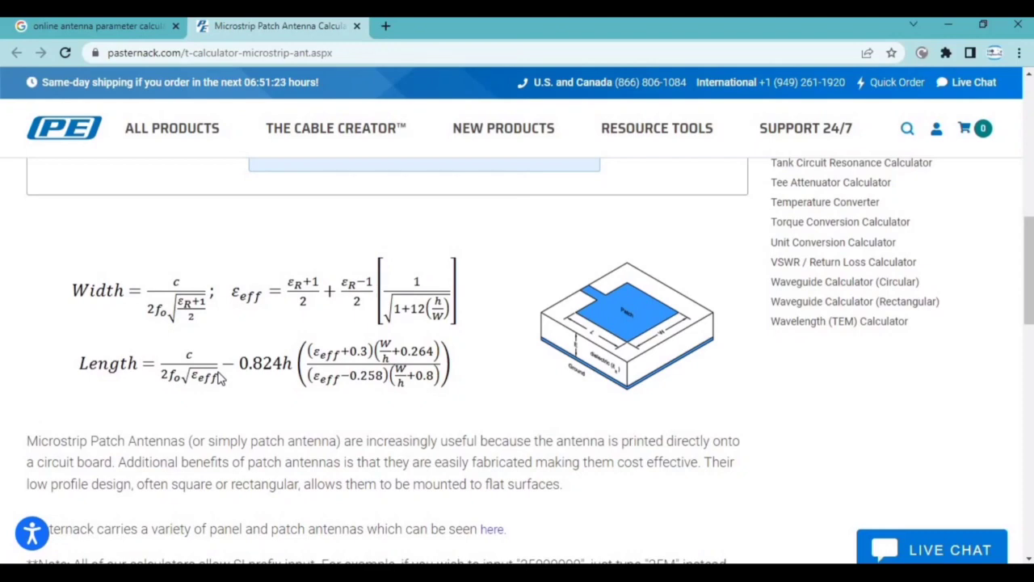
scroll(219, 379, "up", 1)
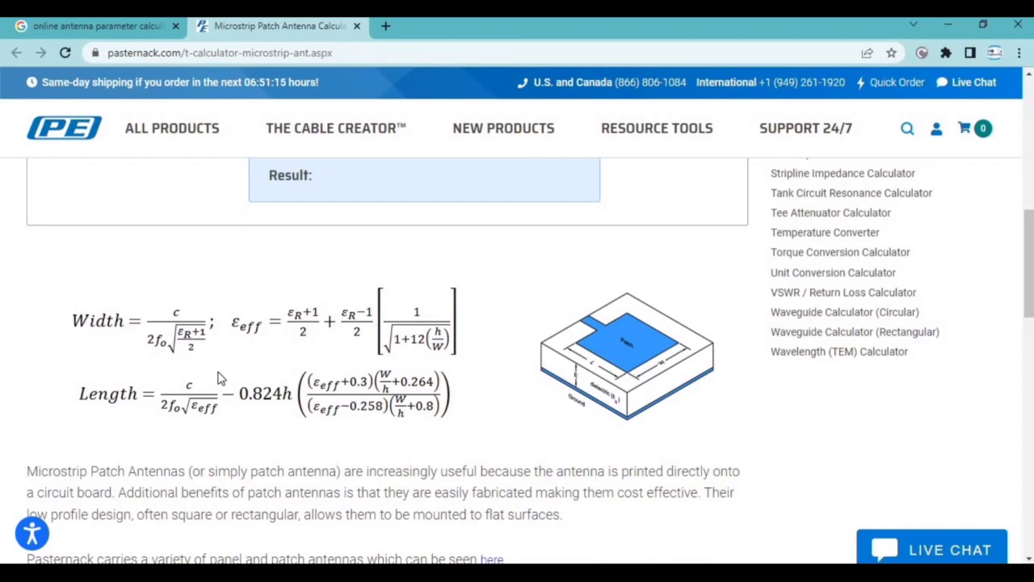
scroll(219, 378, "up", 3)
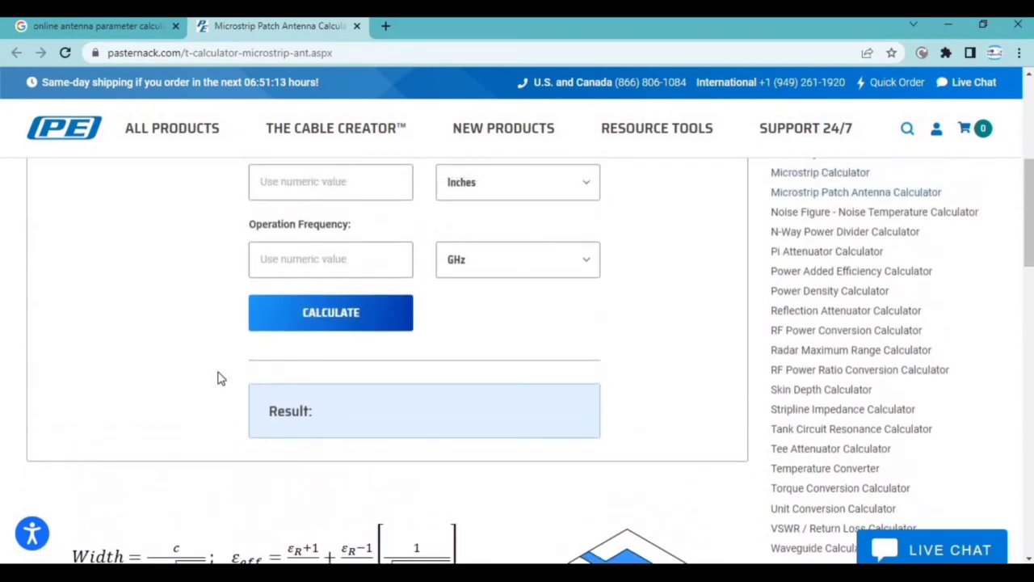
scroll(218, 379, "up", 2)
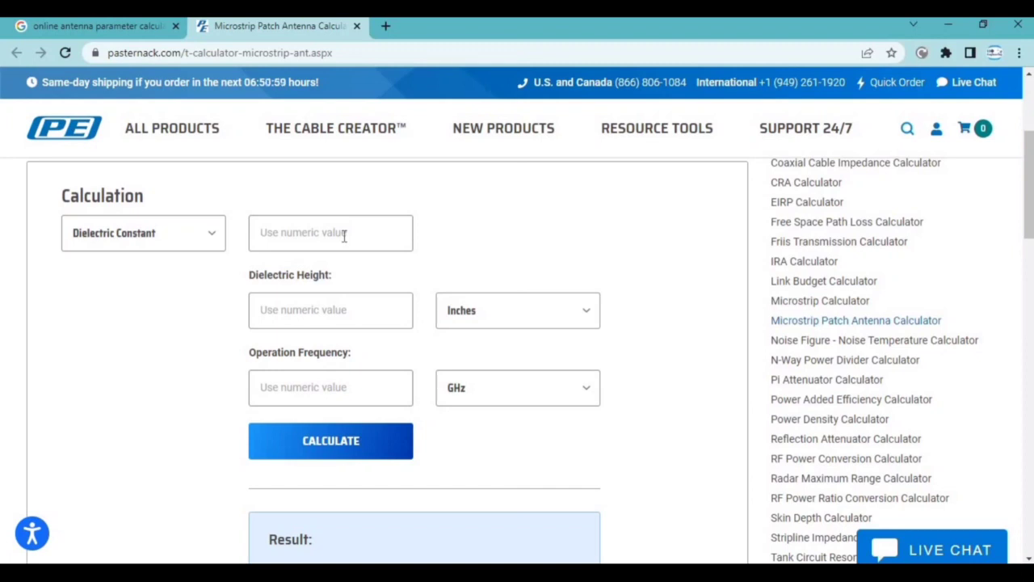
Calculate the patch for 2.45 GHz, 1.6 mm height, permittivity 4.4: 37.23 mm by 28.81 mm
left_click(317, 392)
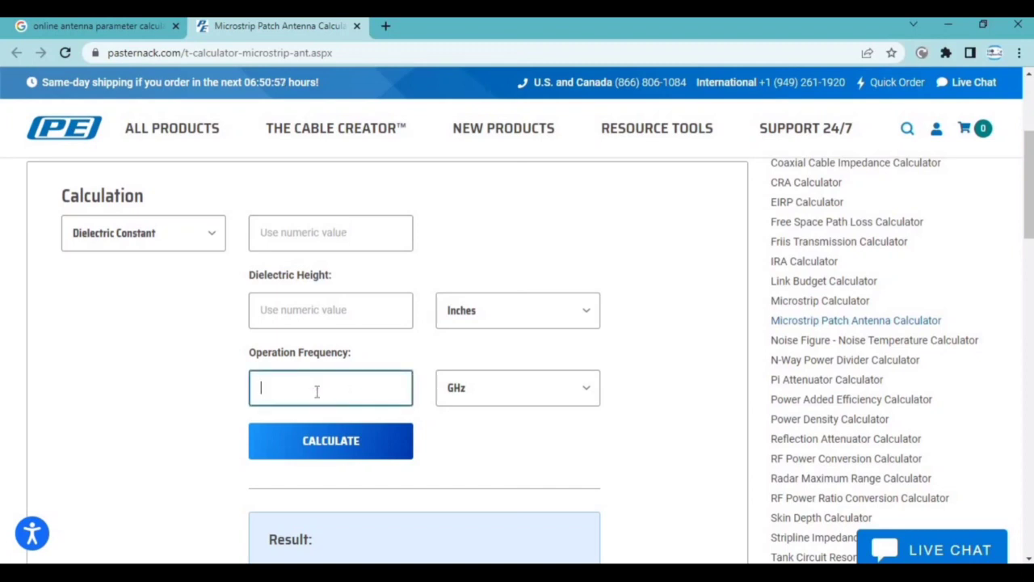
type("2.45")
left_click_drag(297, 392, 250, 390)
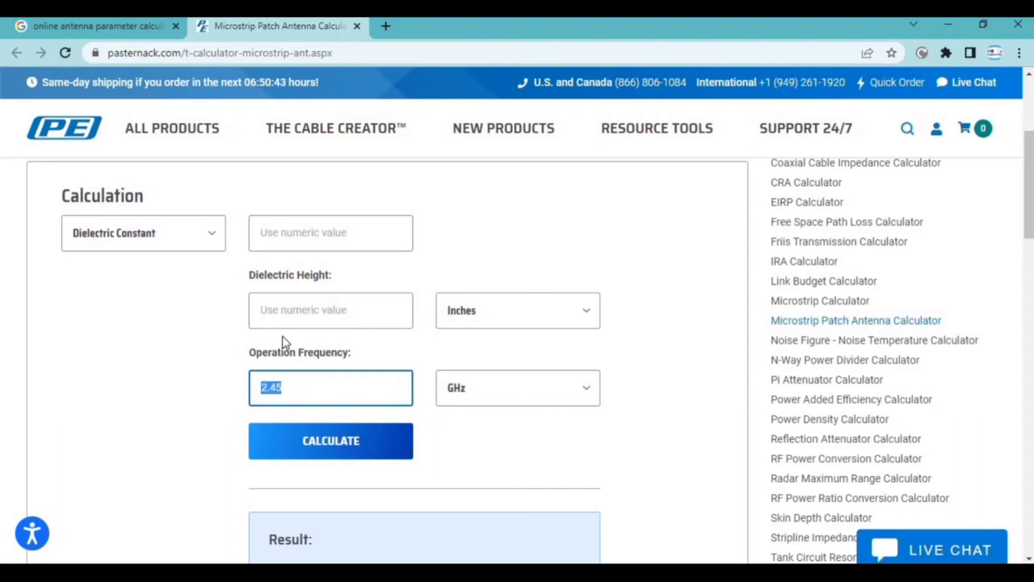
left_click(317, 311)
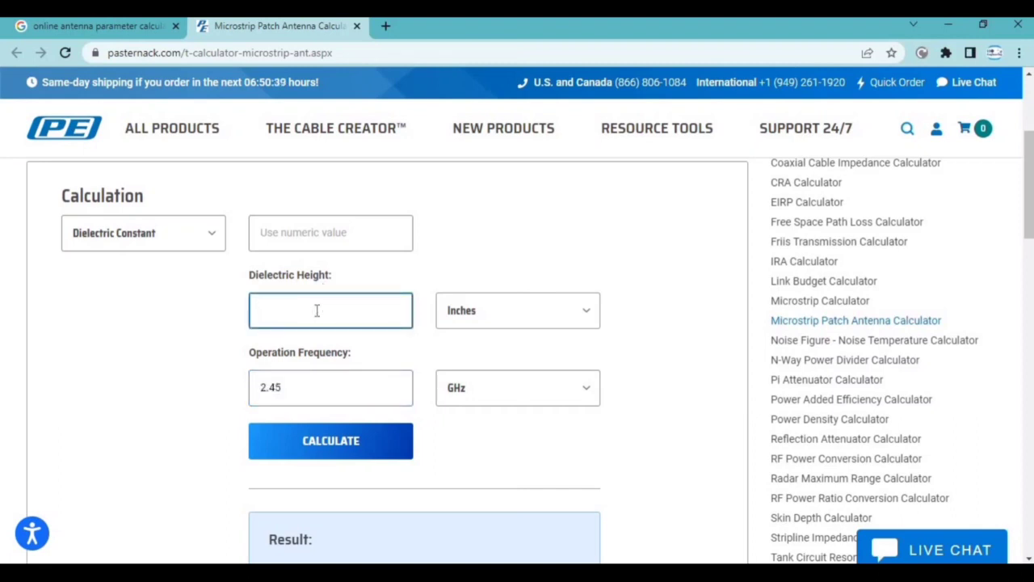
type("1.6")
left_click(481, 314)
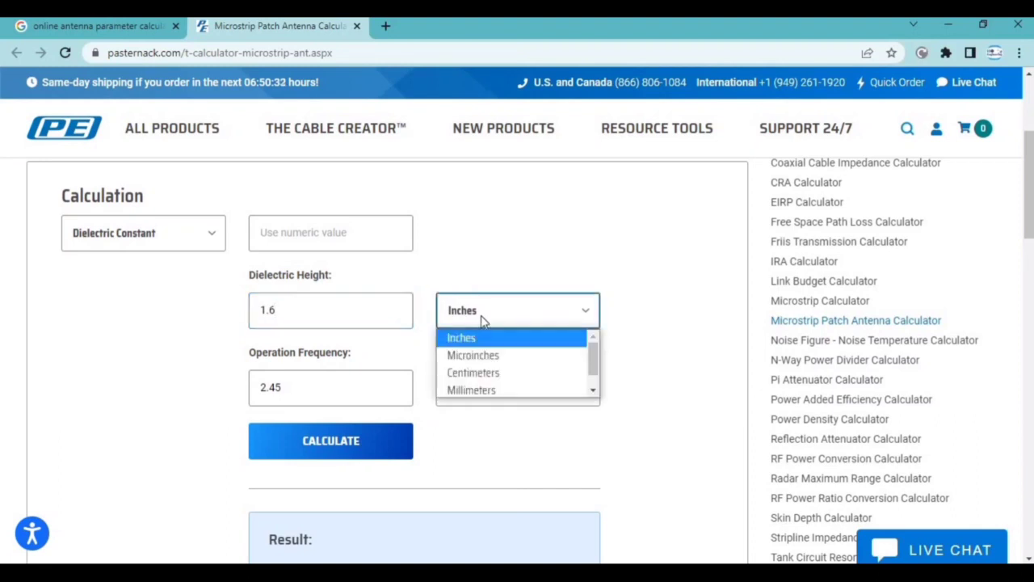
left_click(483, 389)
left_click(342, 234)
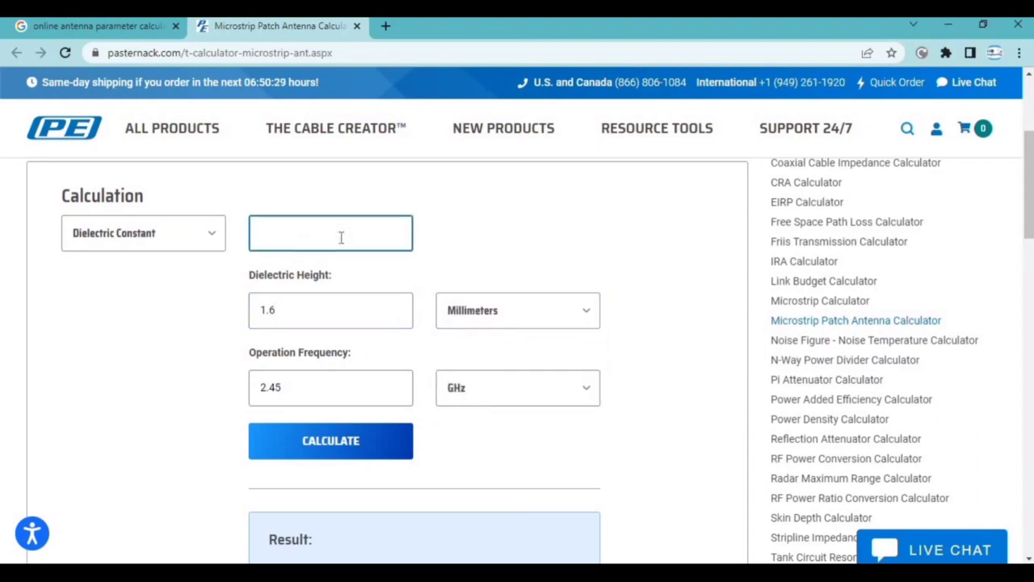
type("4.4")
left_click(353, 451)
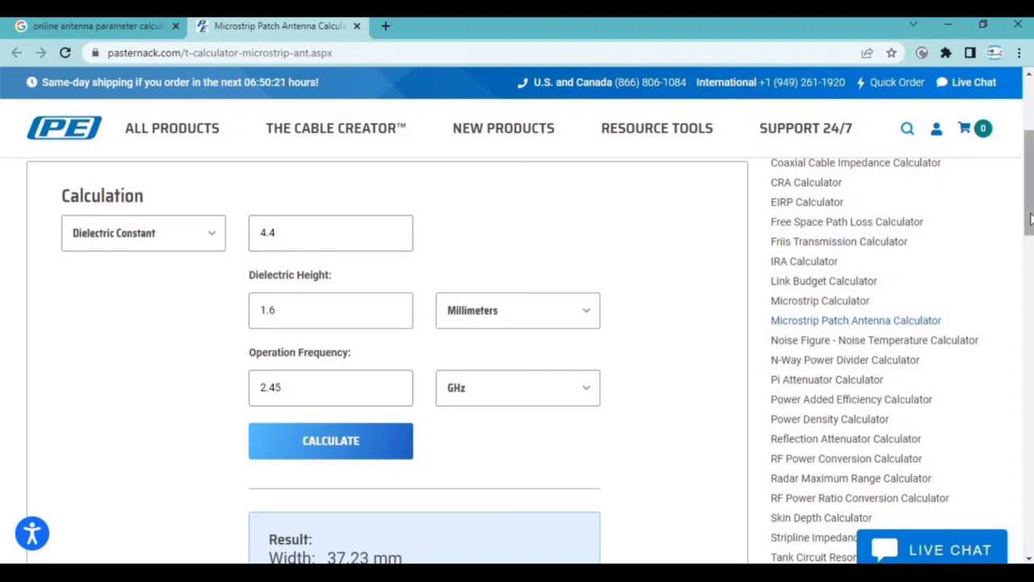
scroll(430, 367, "down", 2)
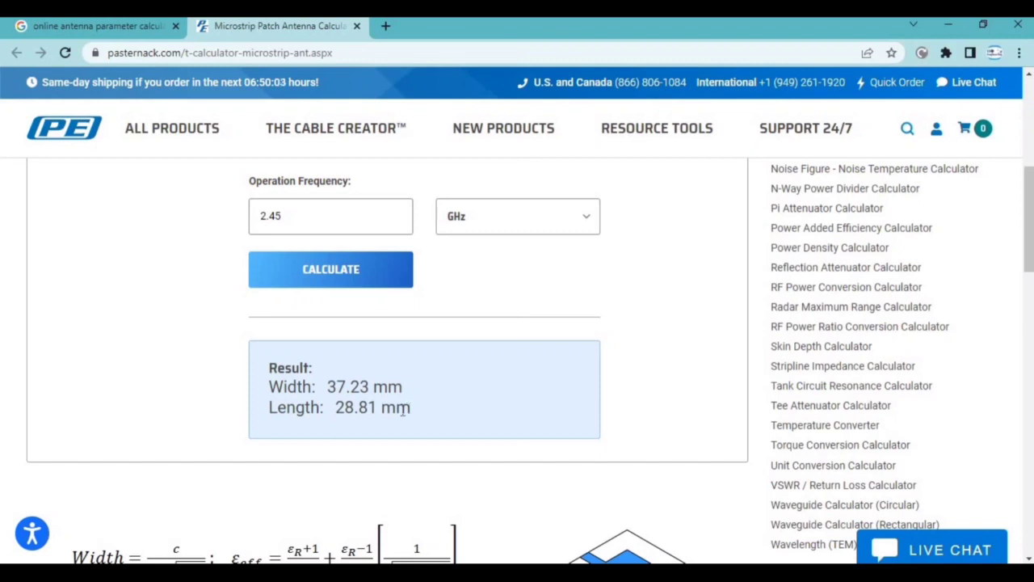
key("alt+Tab")
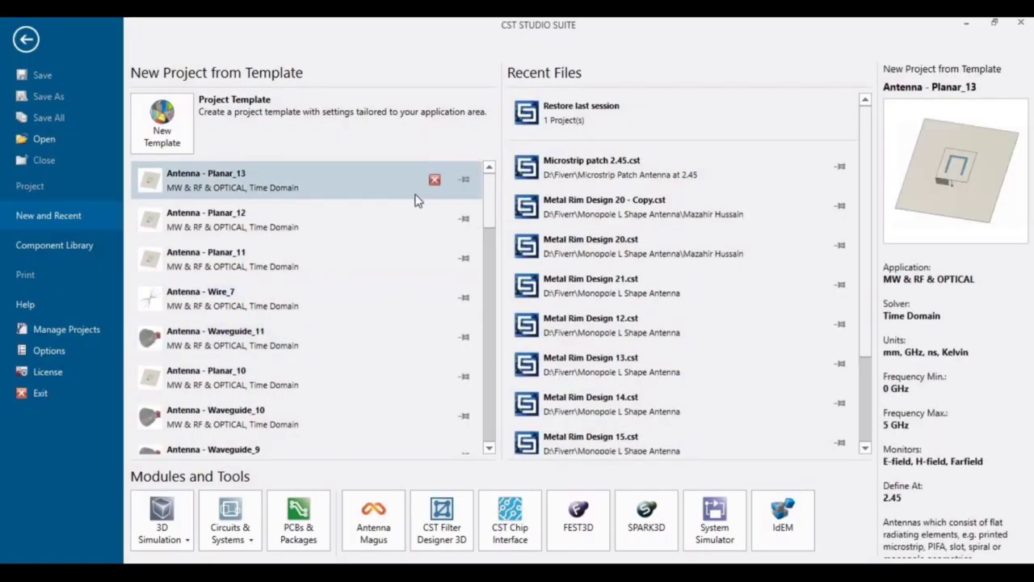
Start an Antennas > Planar template, keeping the Time Domain solver and mm/GHz units
left_click(166, 131)
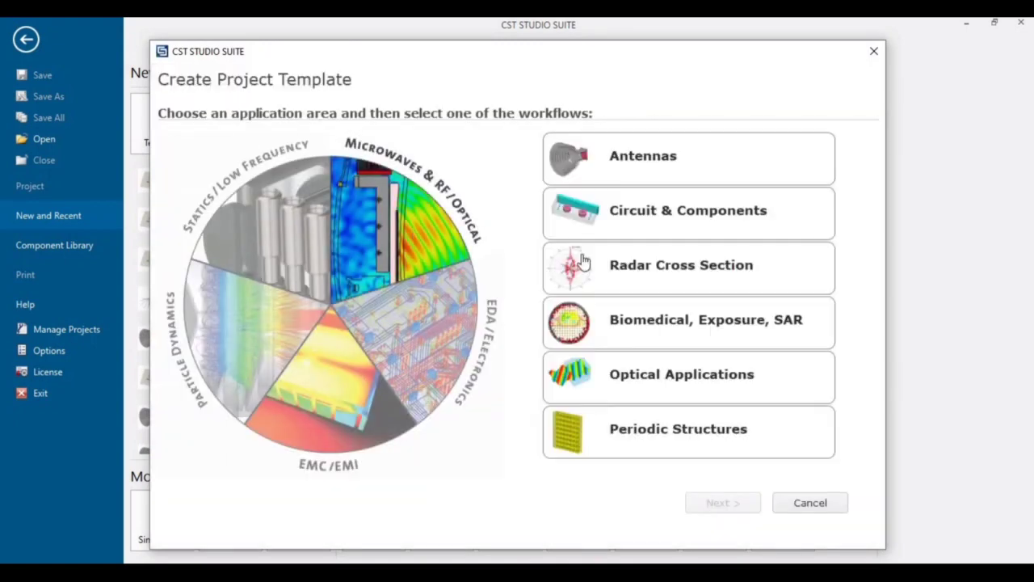
left_click(651, 192)
left_click(734, 508)
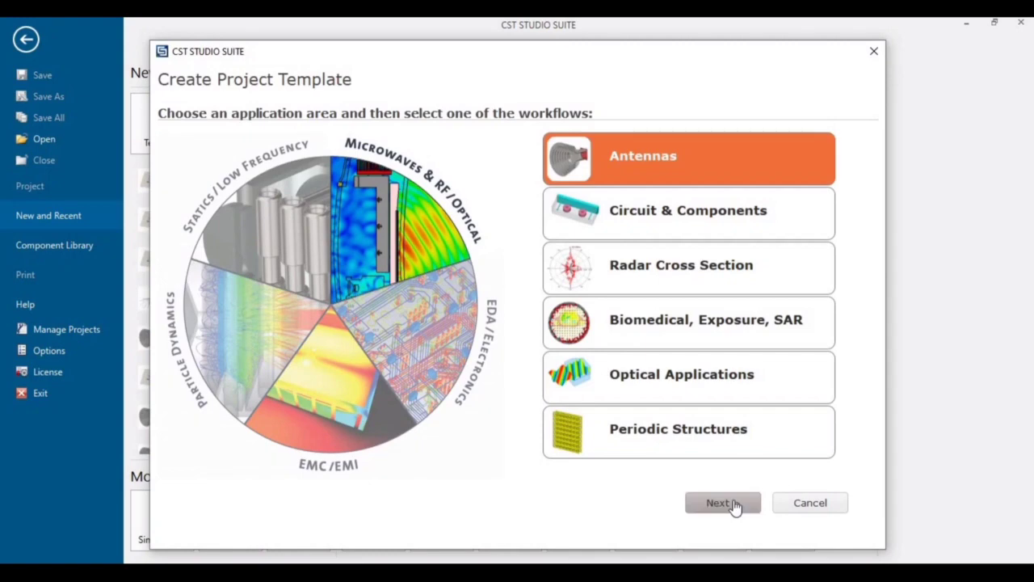
left_click(403, 218)
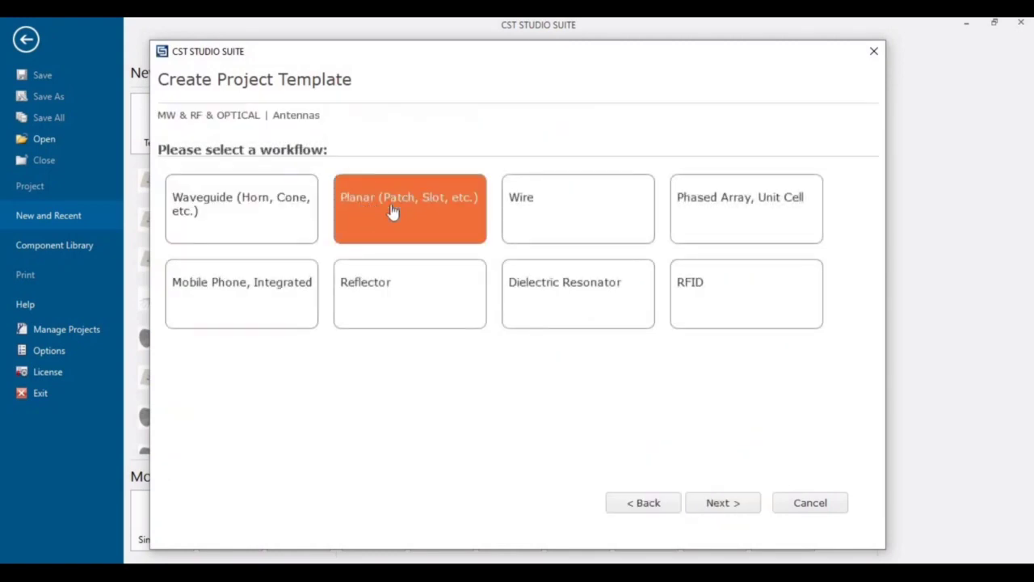
left_click(722, 502)
left_click(722, 502)
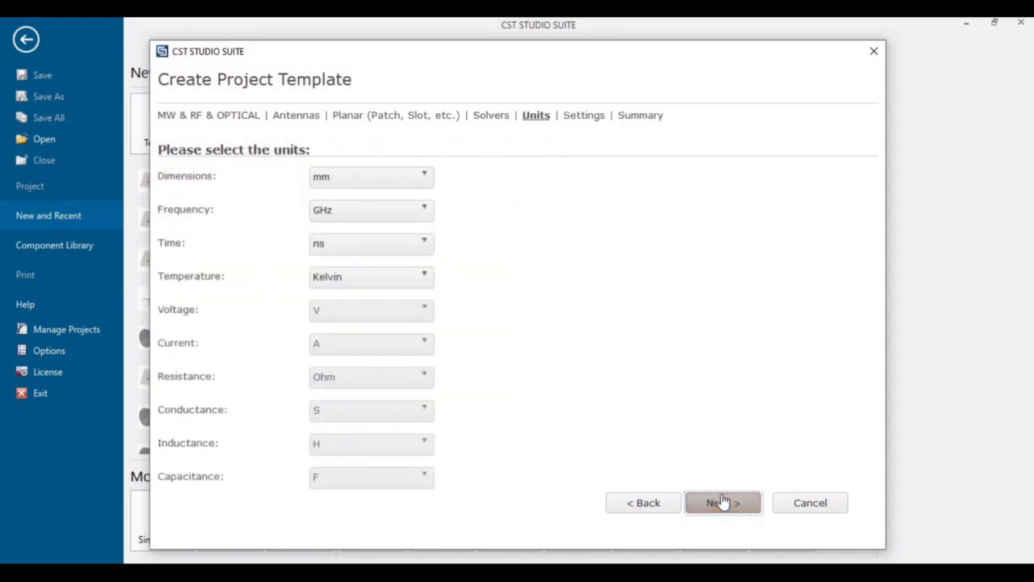
left_click(722, 502)
Set the template frequency range to 2–3 GHz
left_click(355, 176)
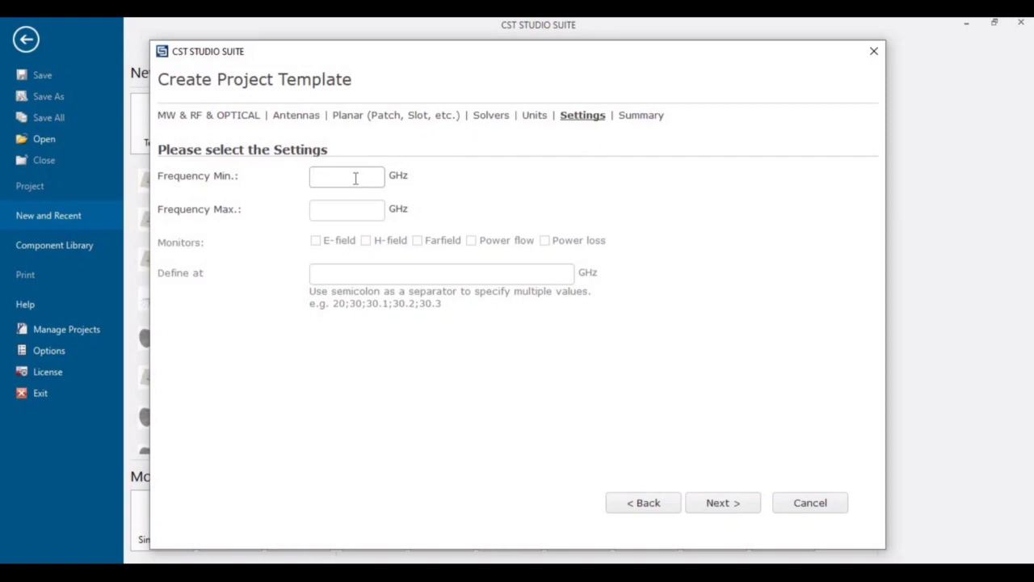
type("2")
left_click(340, 207)
type("3")
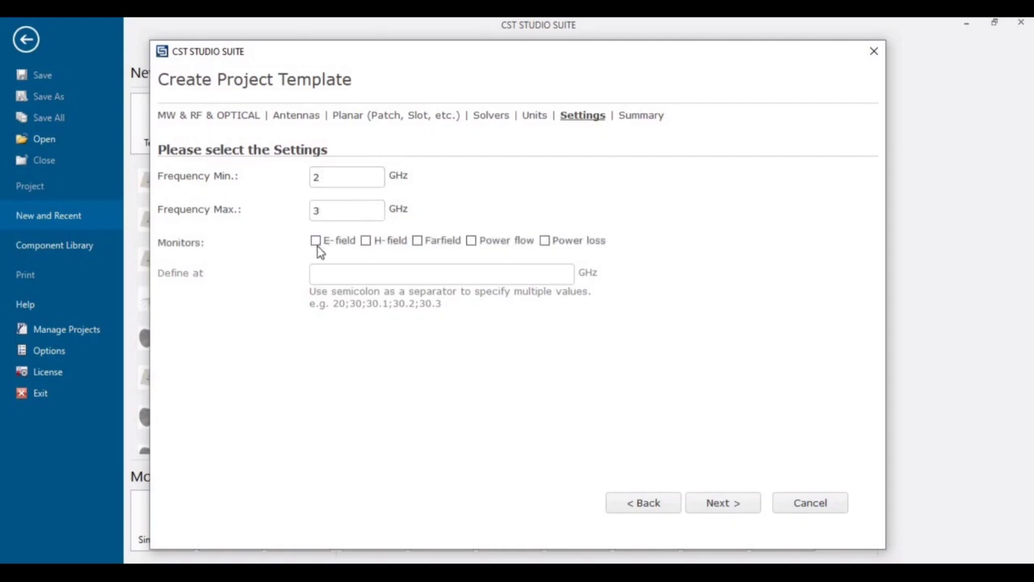
Add E-field, H-field and farfield monitors at only 2.45 GHz and finish the template
left_click(316, 242)
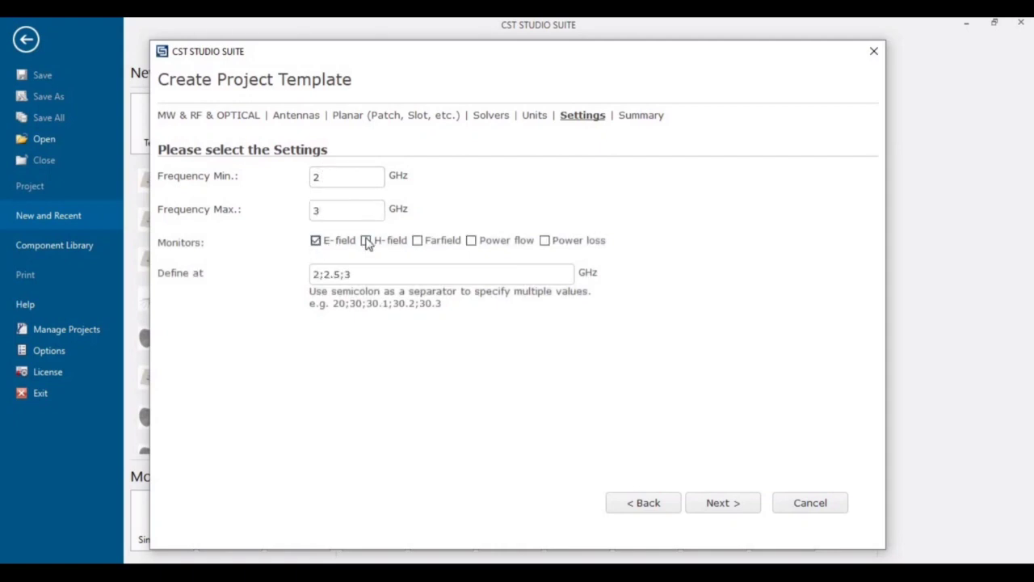
left_click(366, 241)
left_click(417, 241)
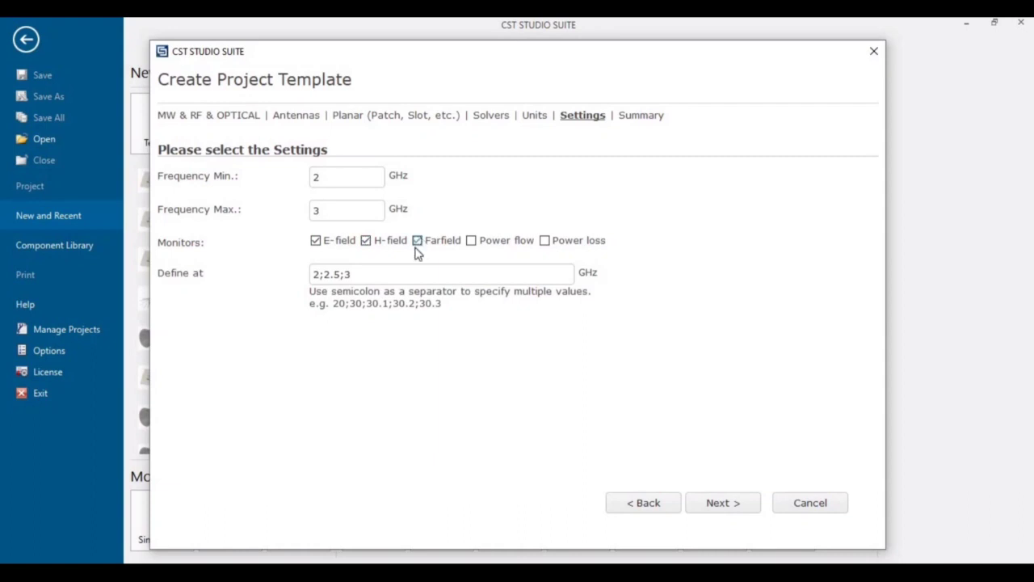
left_click(372, 275)
key("BackSpace")
key("BackSpace")
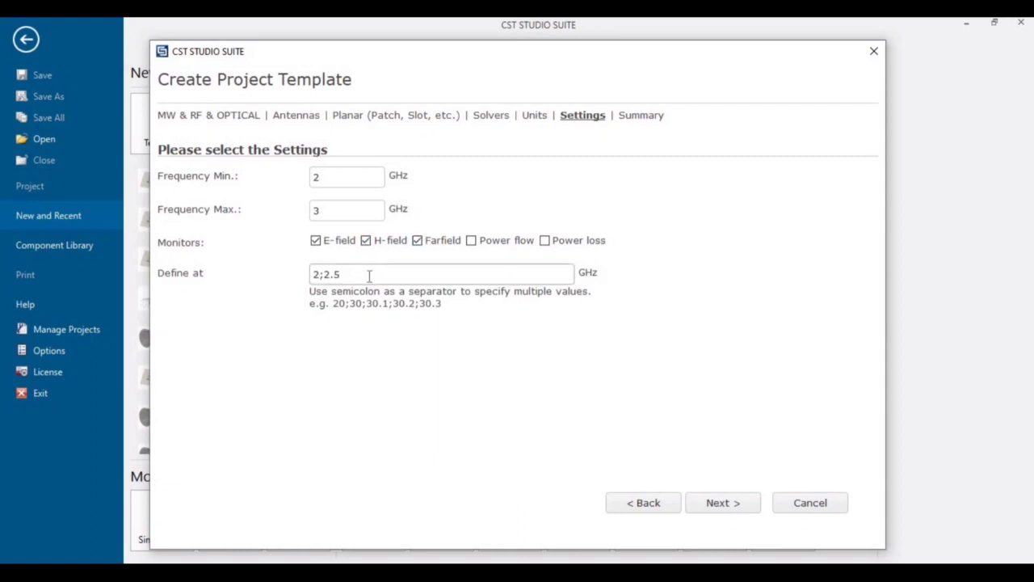
key("Left")
type("4")
key("Left")
key("Left")
key("Left")
key("BackSpace")
key("BackSpace")
left_click(730, 506)
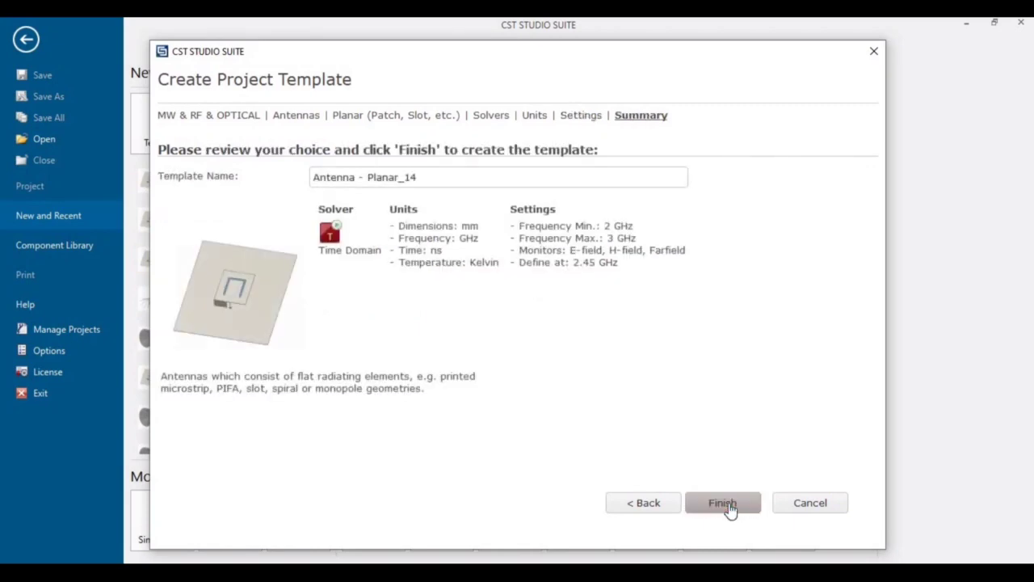
left_click(730, 507)
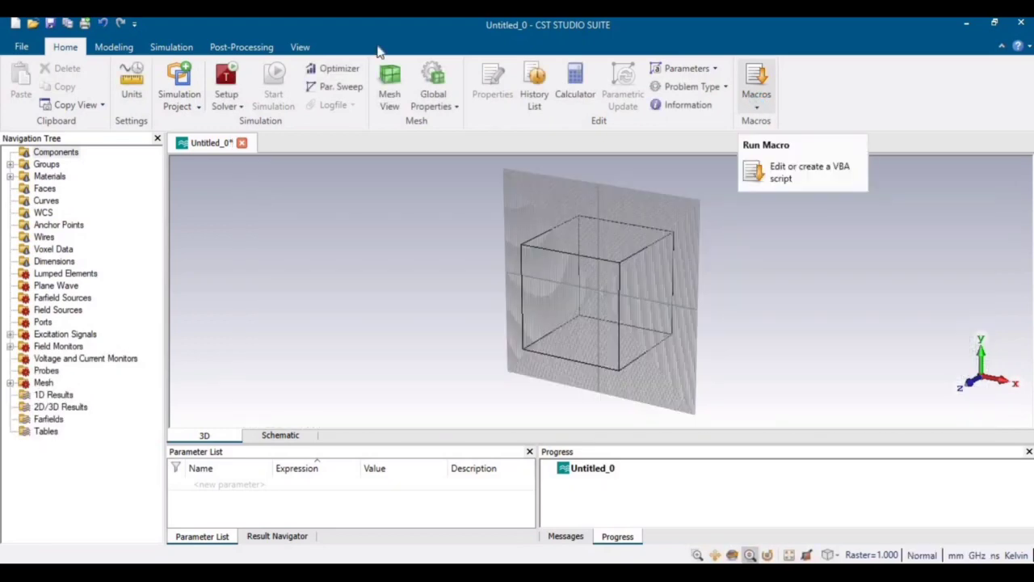
Turn off the working plane and launch Macros > Calculate > Calculate analytical Line Impedance
left_click(312, 49)
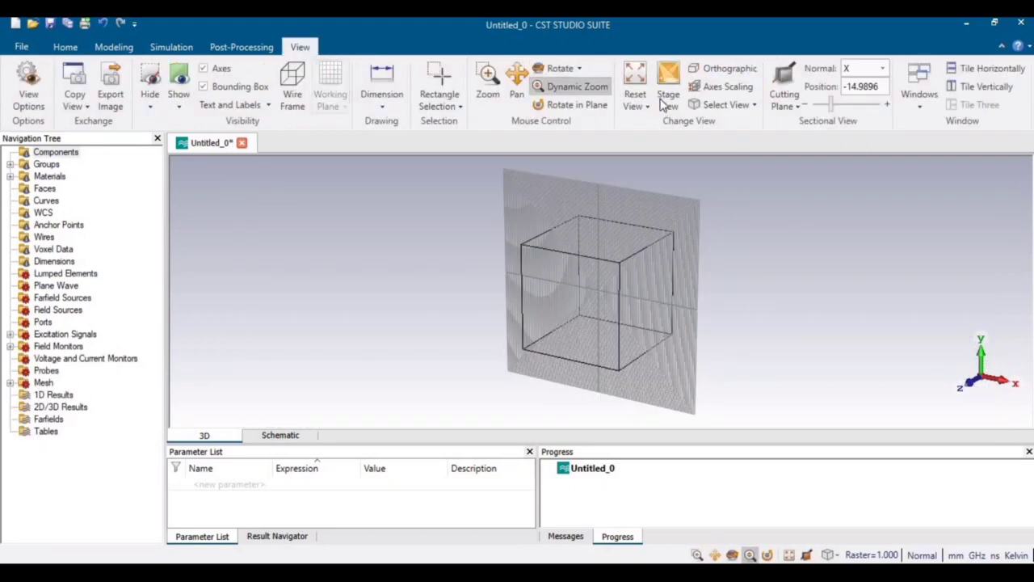
left_click(330, 85)
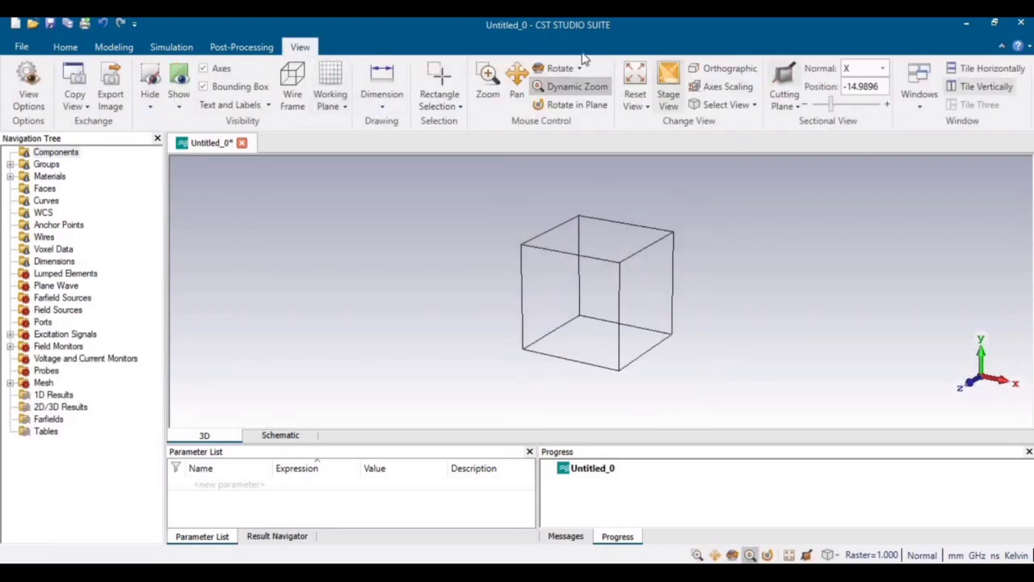
left_click(66, 47)
left_click(760, 110)
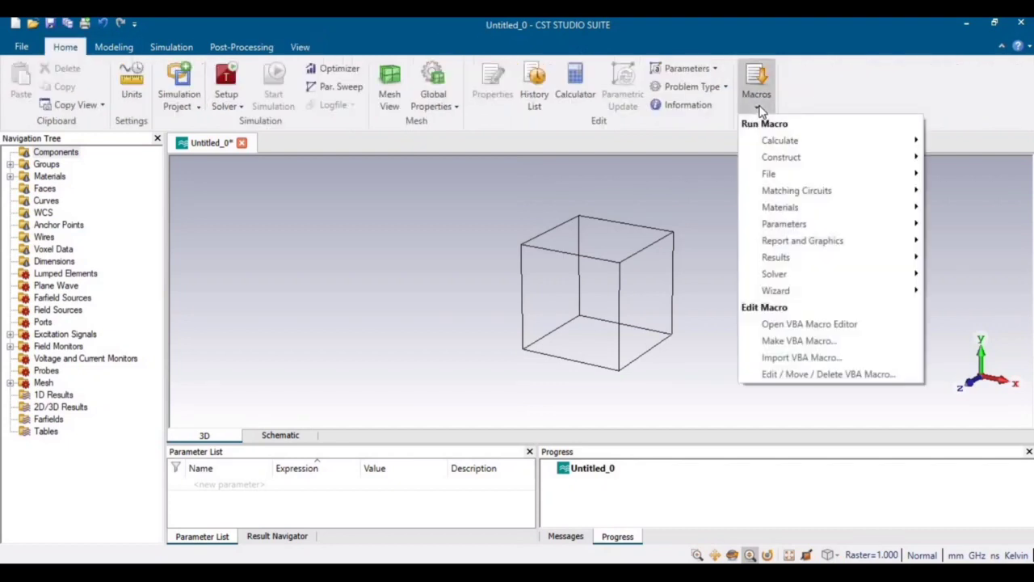
mouse_move(773, 142)
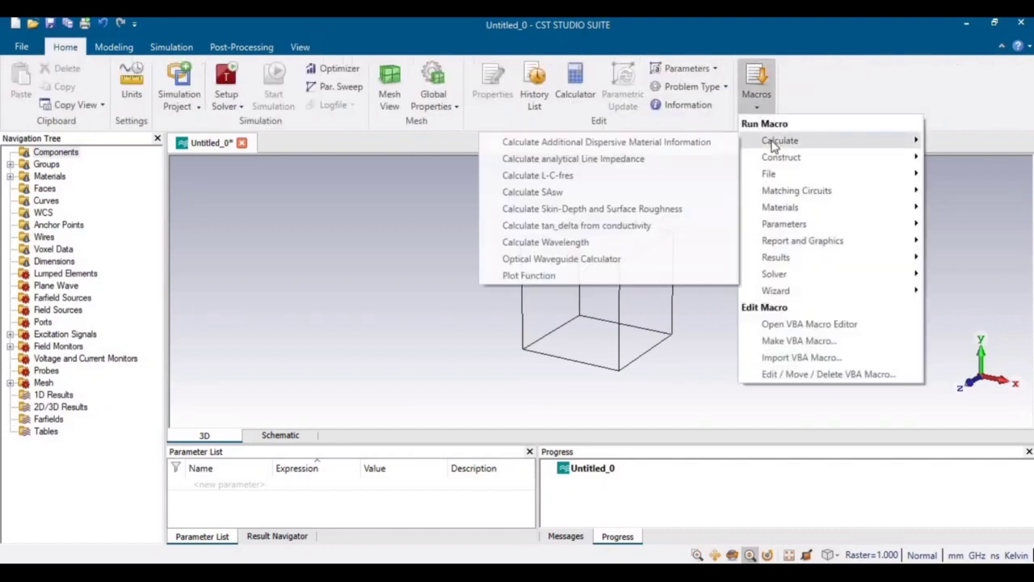
left_click(627, 161)
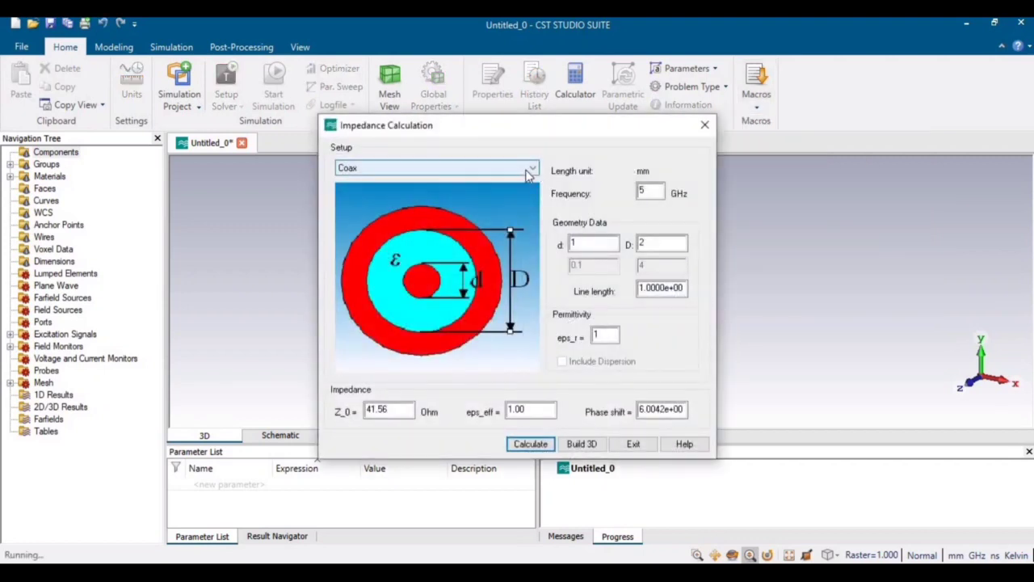
Calculate a Thin Microstrip line with h 1.6, eps_r 4.4 and frequency 2.45
left_click(533, 168)
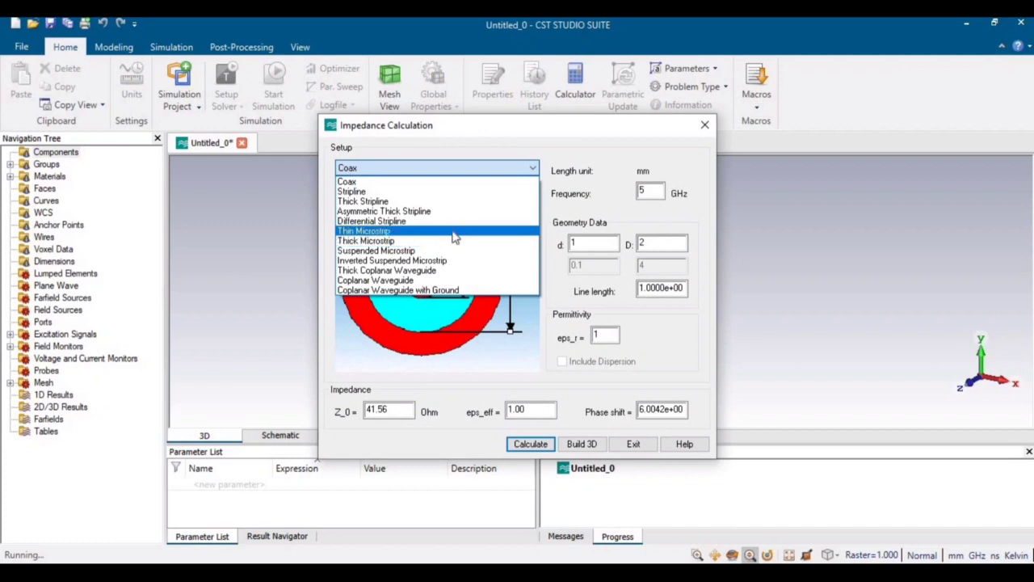
left_click(454, 231)
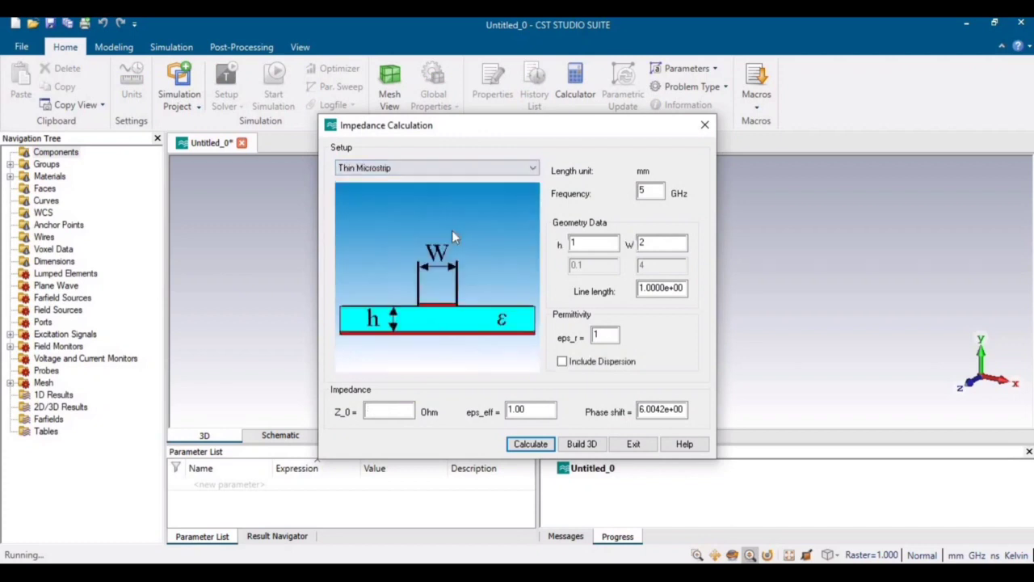
left_click(601, 243)
type(".6")
double_click(597, 334)
type("4.4")
double_click(649, 194)
type("2.45")
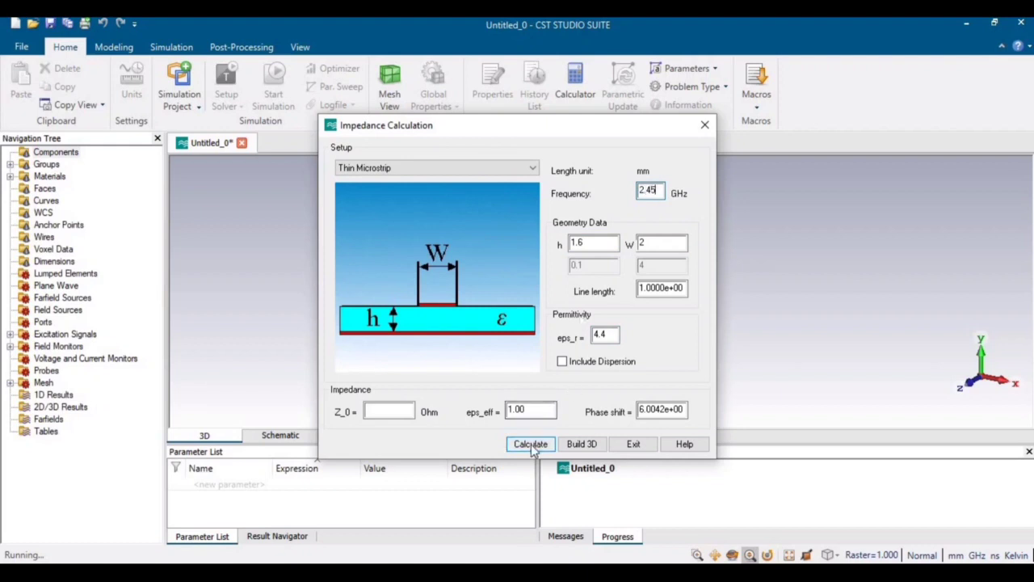
left_click(531, 447)
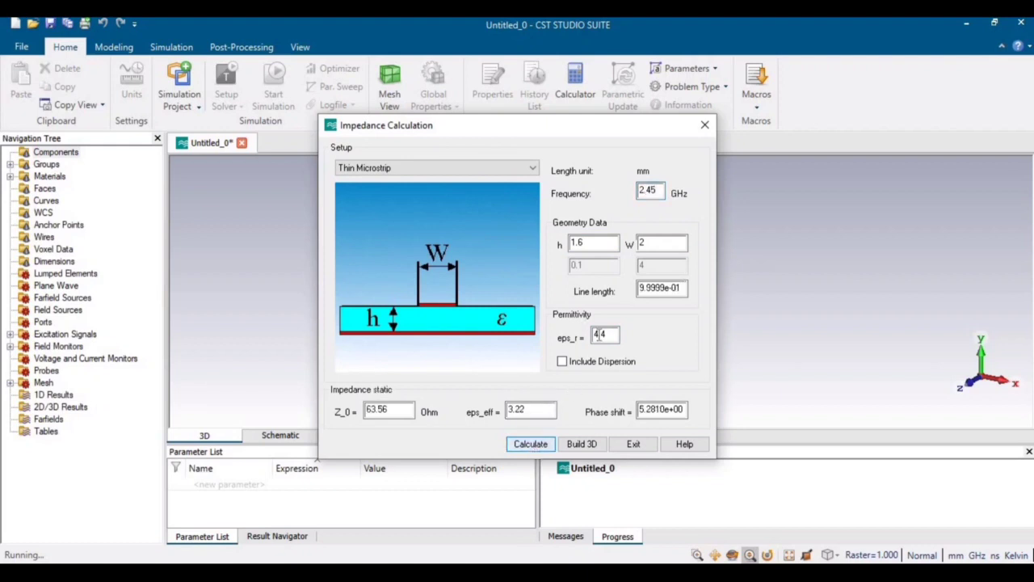
Recalculate the impedance for strip widths 2.9, 3, 3.12 and 3.1
left_click(643, 242)
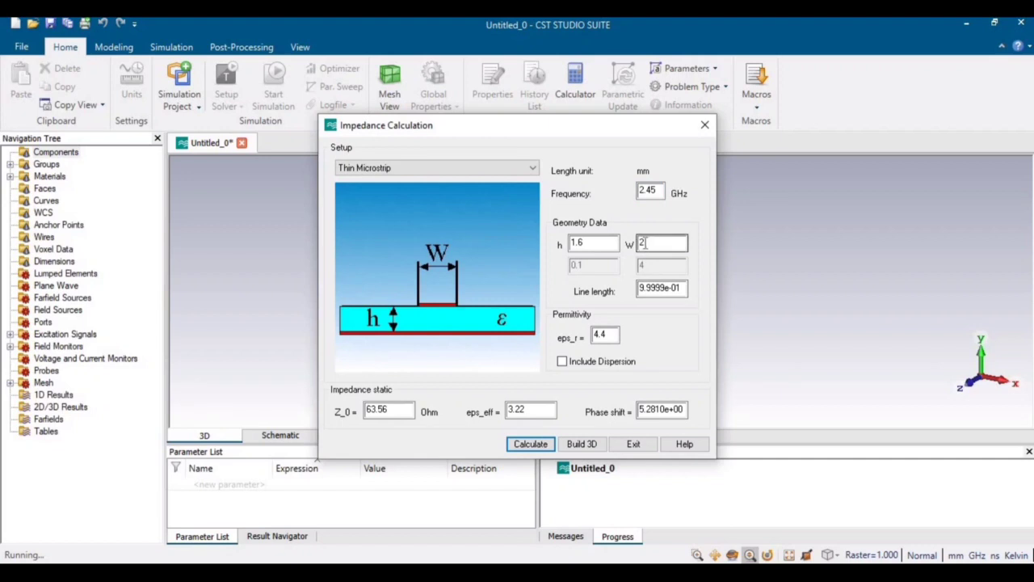
double_click(641, 243)
left_click(647, 240)
type(".9")
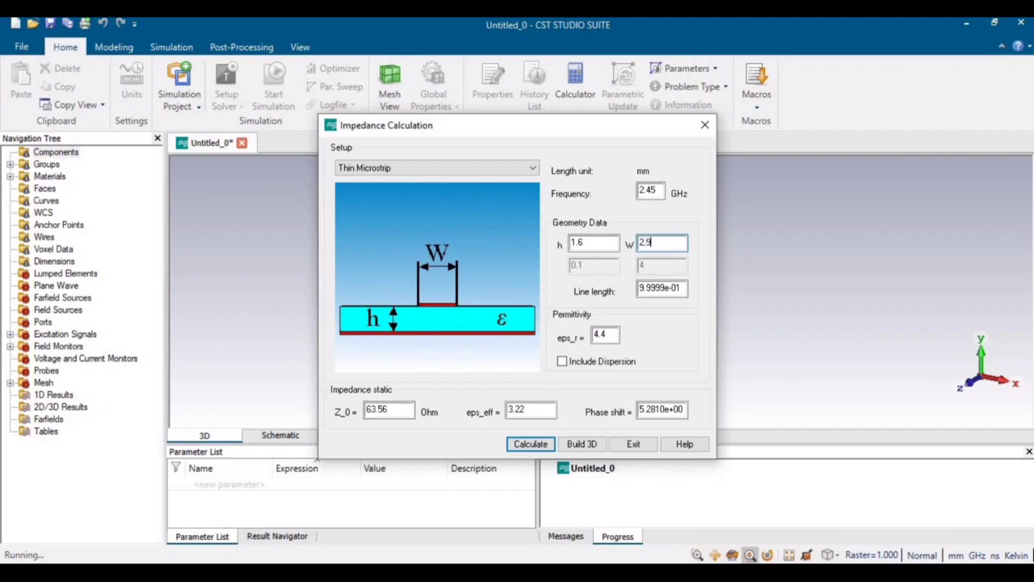
left_click(544, 447)
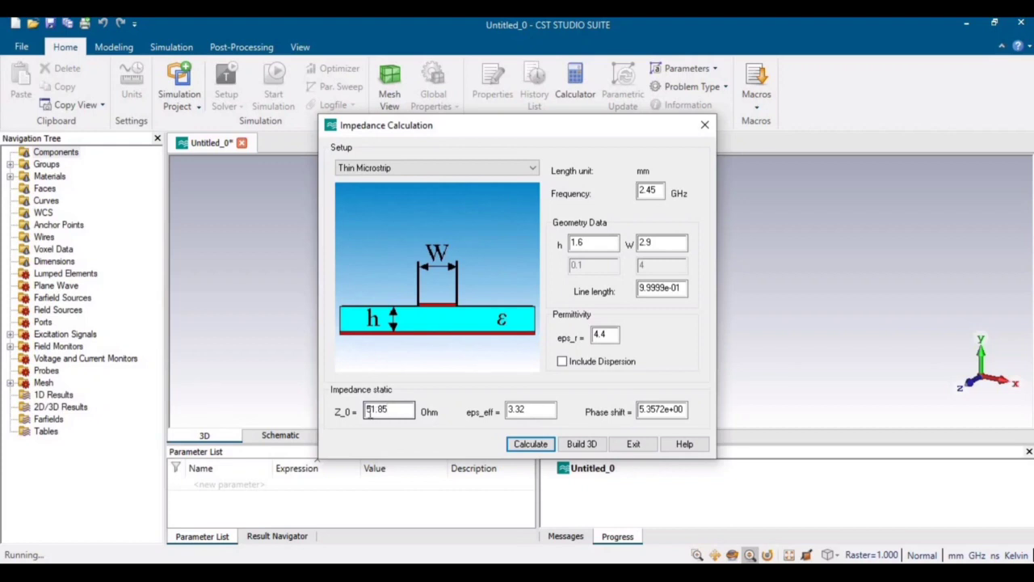
left_click_drag(687, 245, 608, 250)
type("3")
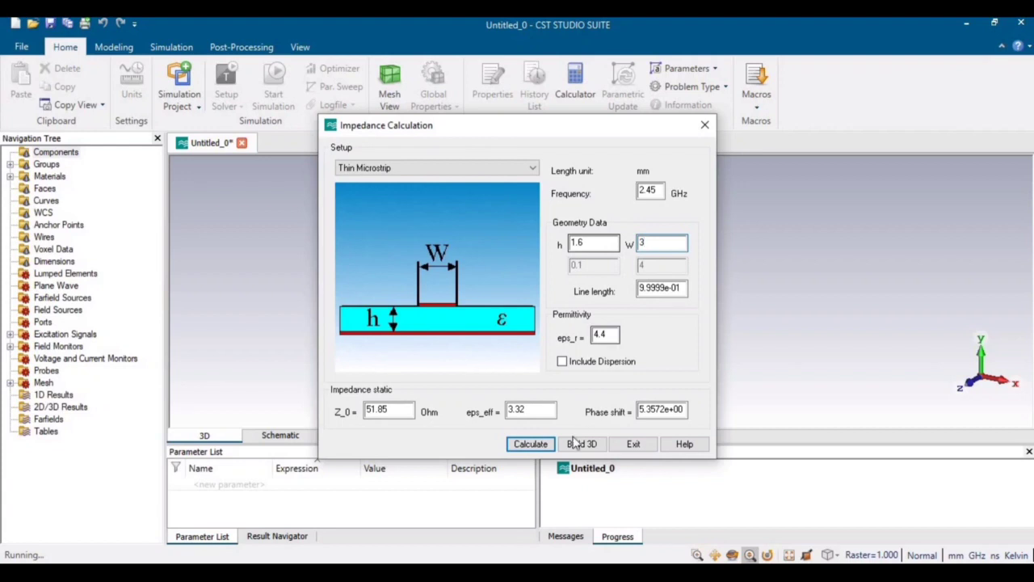
left_click(547, 447)
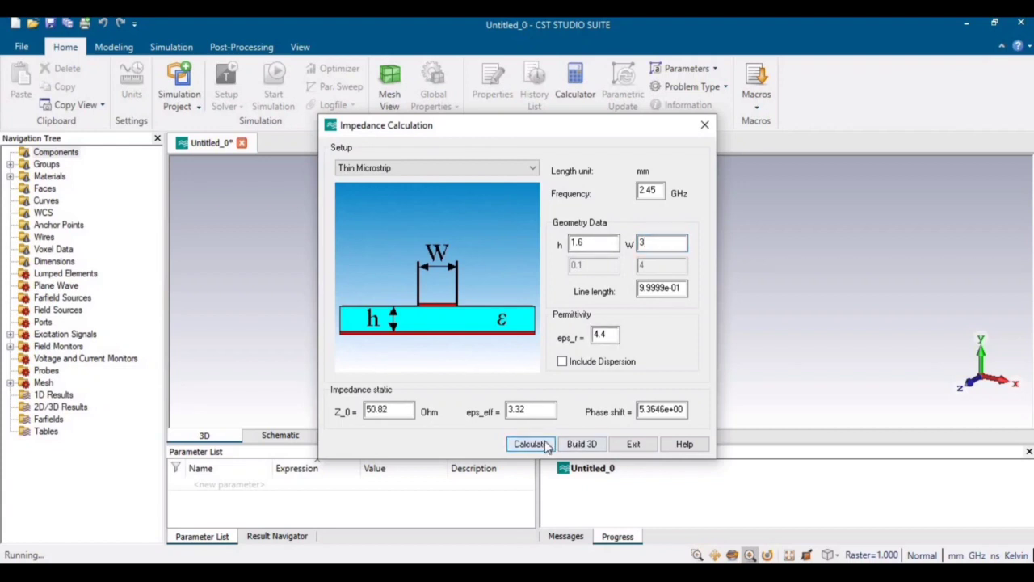
left_click(651, 244)
type(".12")
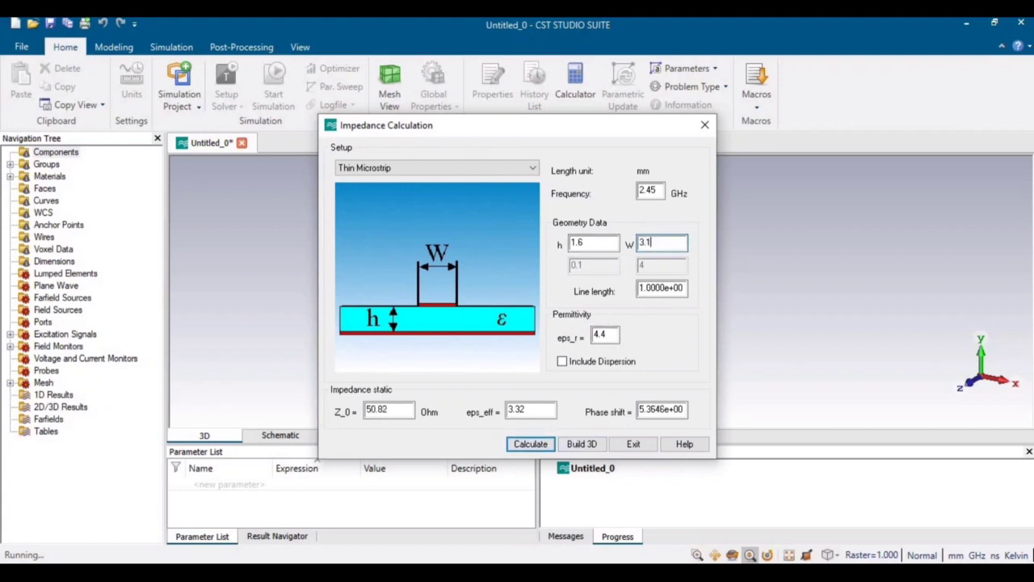
left_click(546, 446)
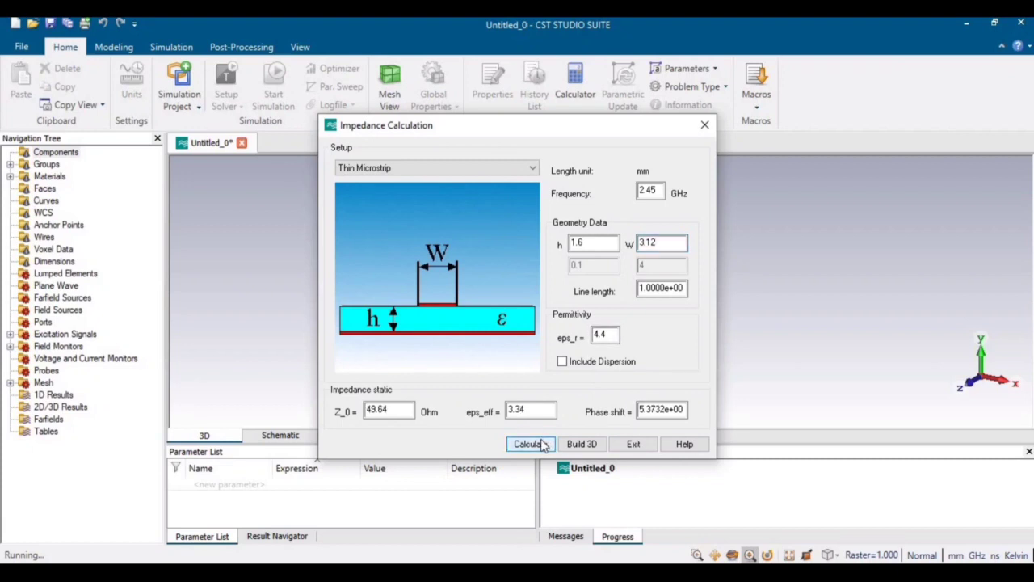
left_click(658, 241)
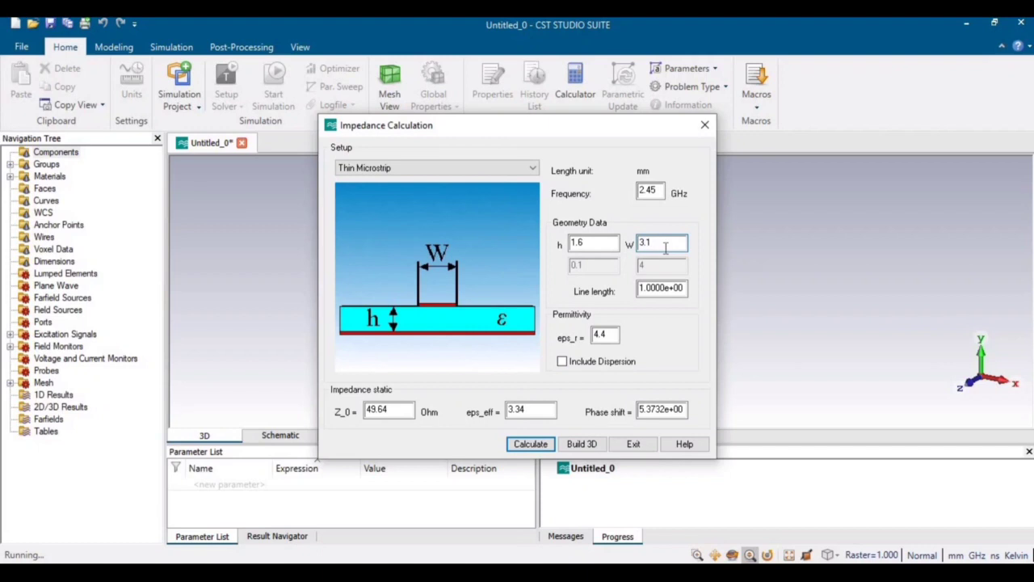
left_click(535, 444)
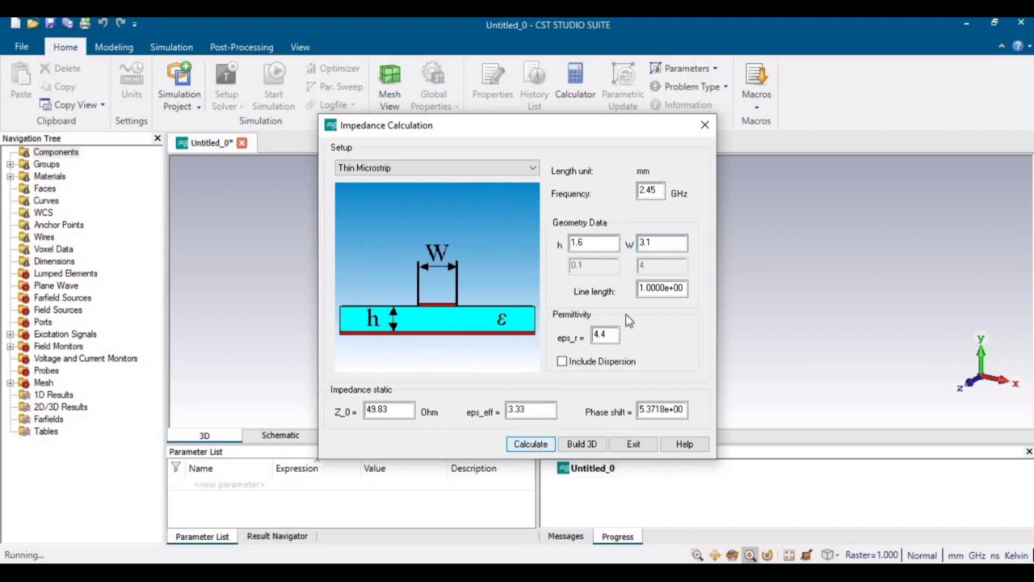
Refine the width to 3.09 then 3.08, reaching 50.03 Ω, and exit the calculator
left_click(662, 243)
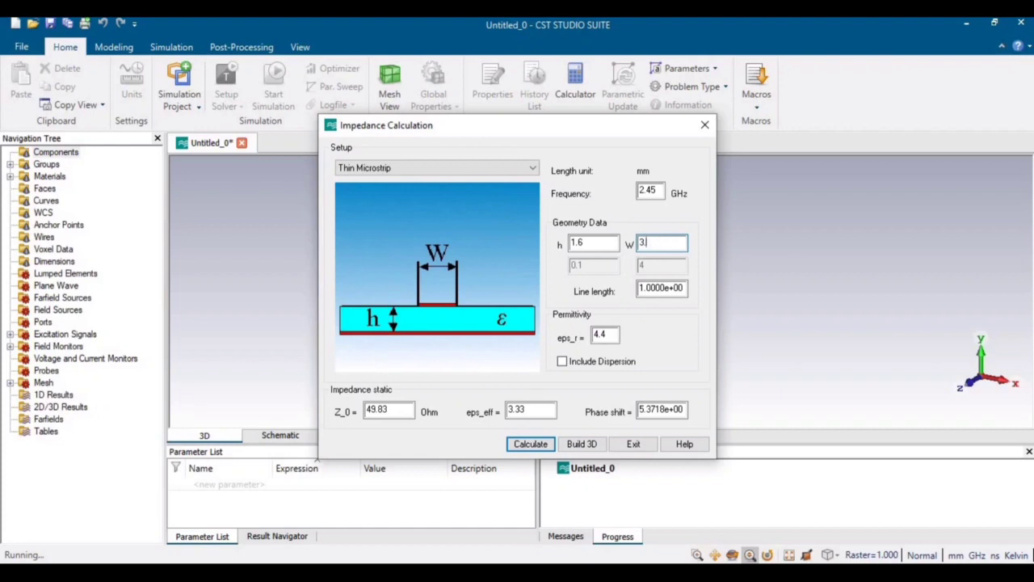
type("9")
left_click(547, 444)
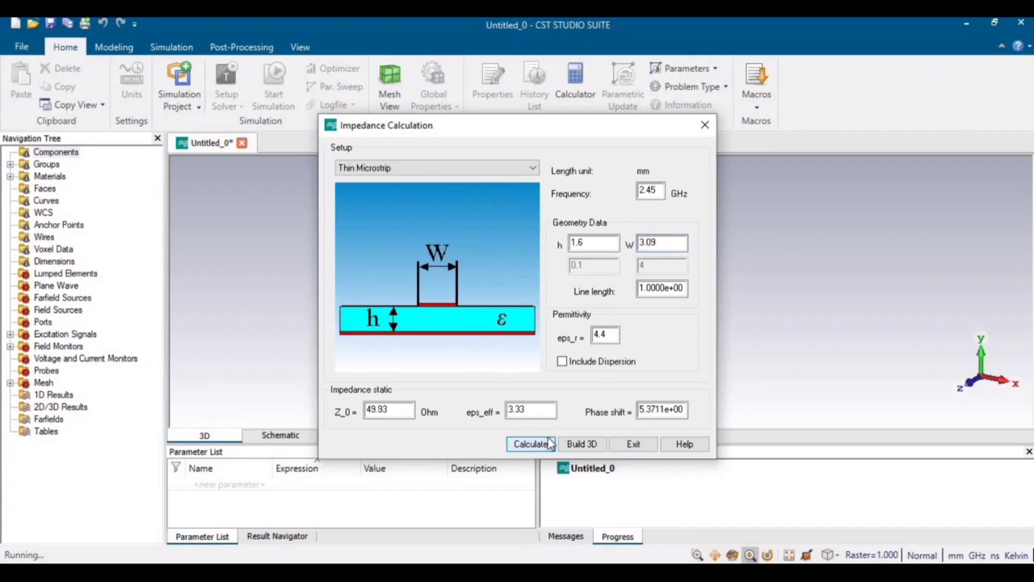
left_click(661, 243)
key("BackSpace")
type("8")
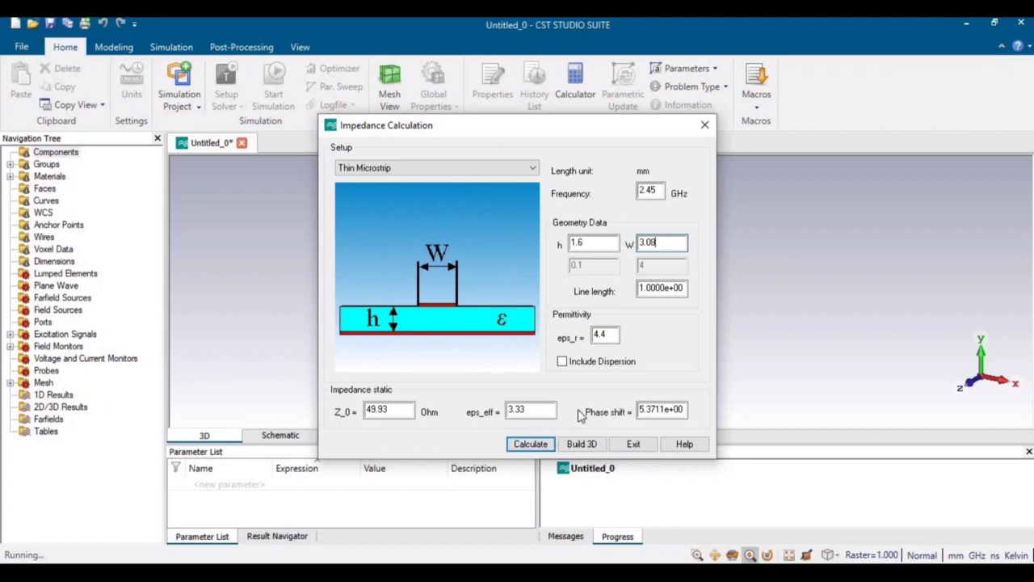
left_click(531, 444)
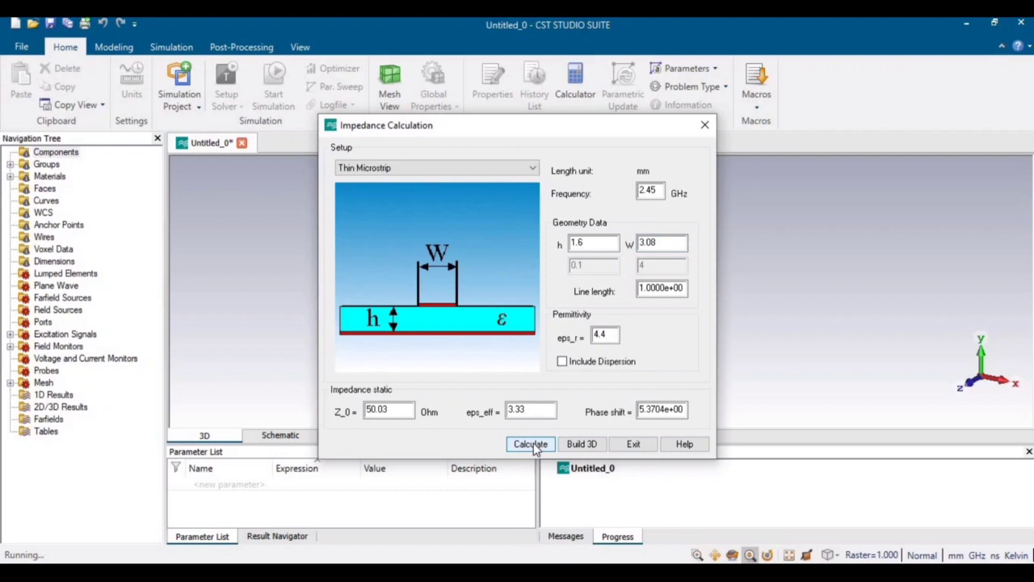
left_click(643, 242)
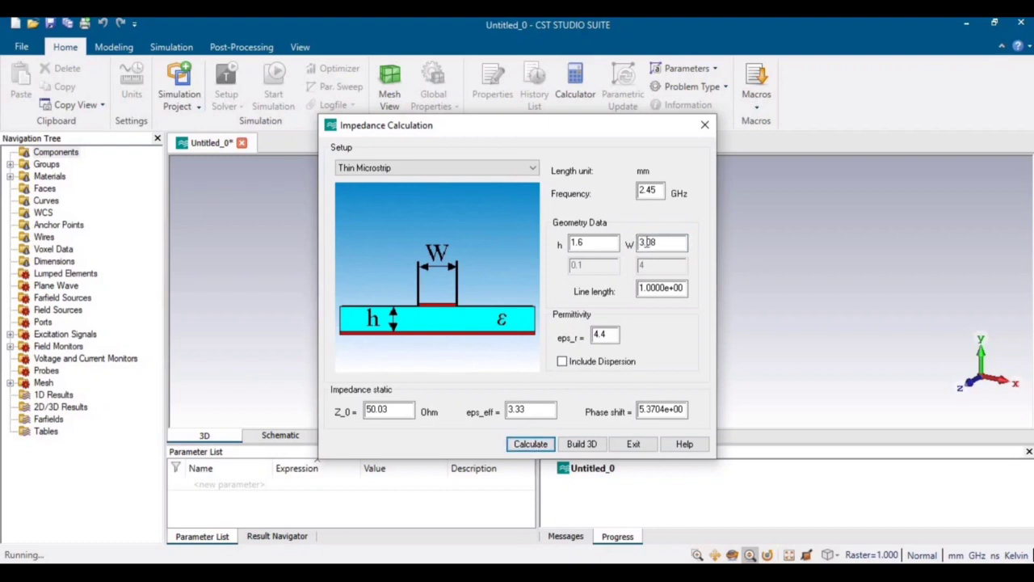
double_click(659, 241)
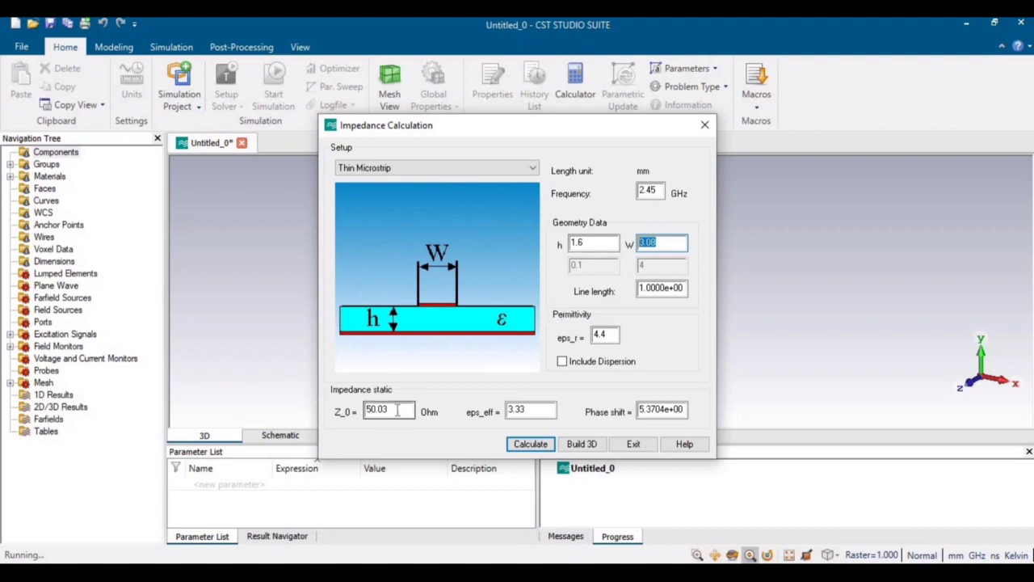
left_click_drag(397, 410, 363, 414)
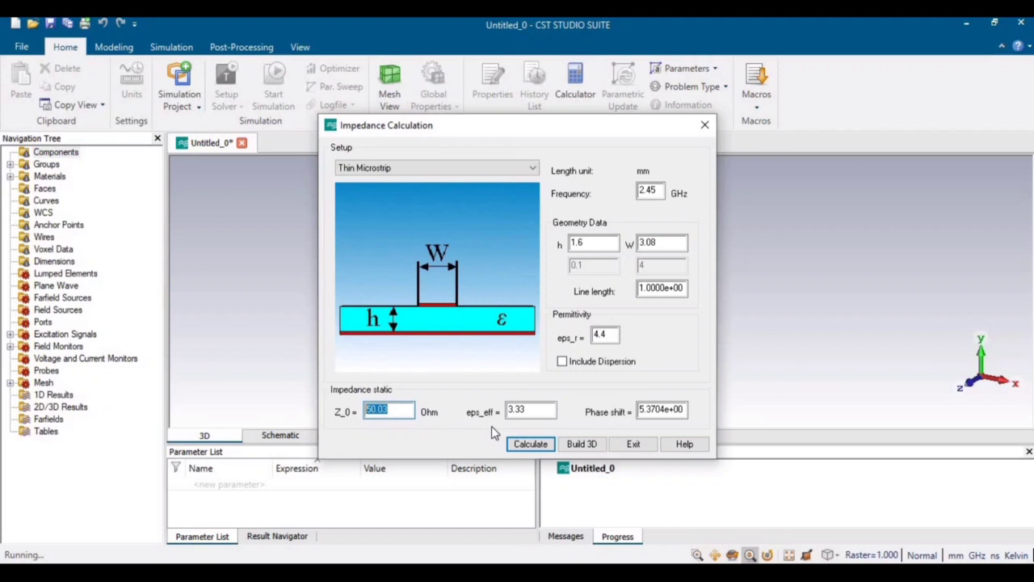
left_click(639, 444)
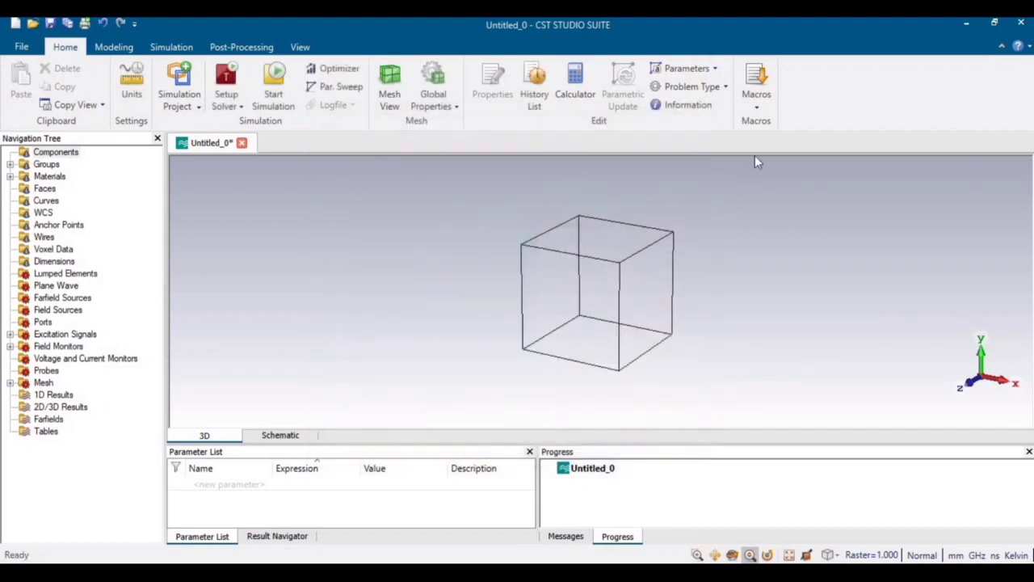
Calculate wavelengths for 2.45 GHz, eps_relative 4.4 and mu_relative 1 (quarter wavelength 14.58 mm)
left_click(750, 107)
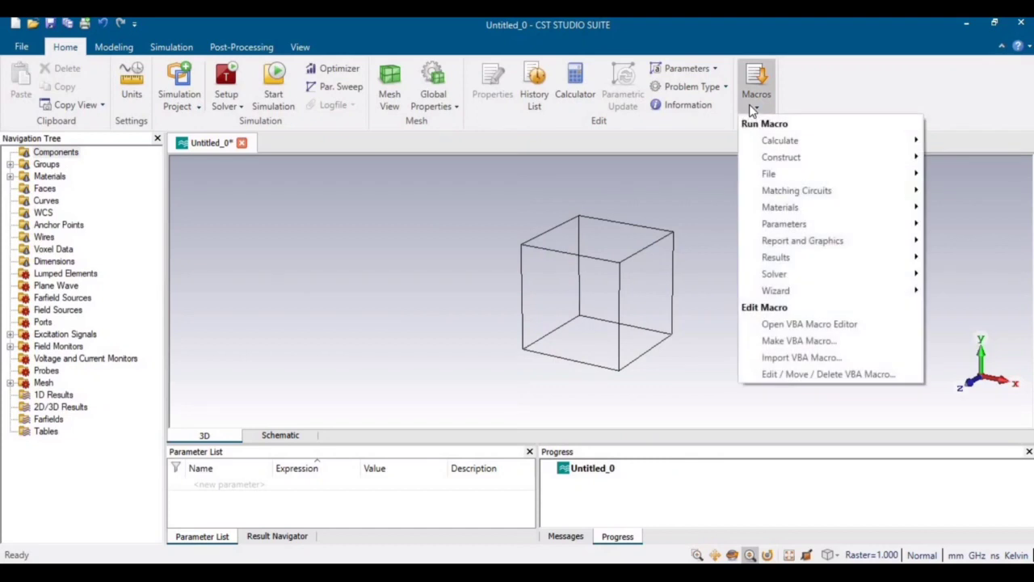
mouse_move(771, 140)
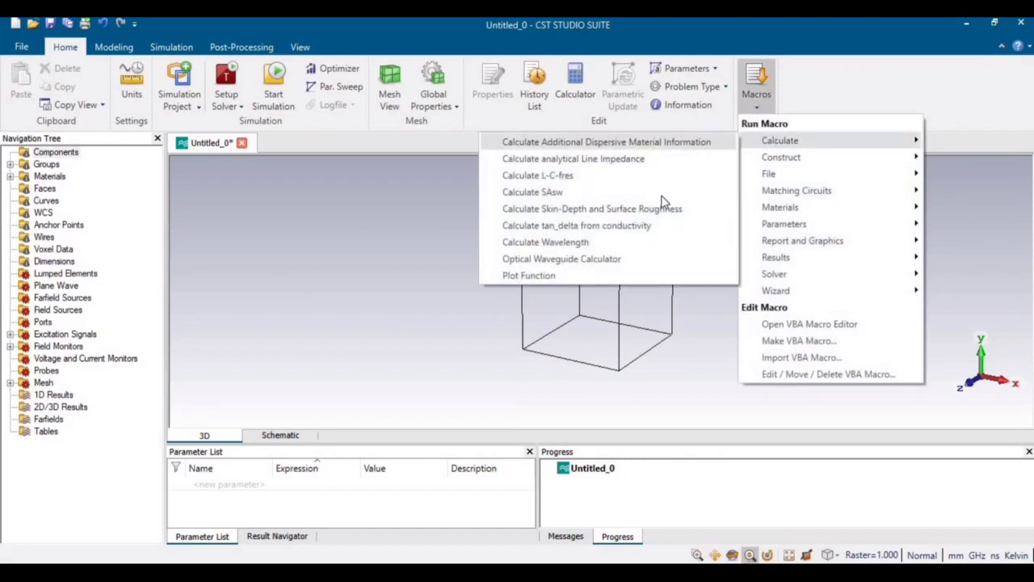
left_click(573, 242)
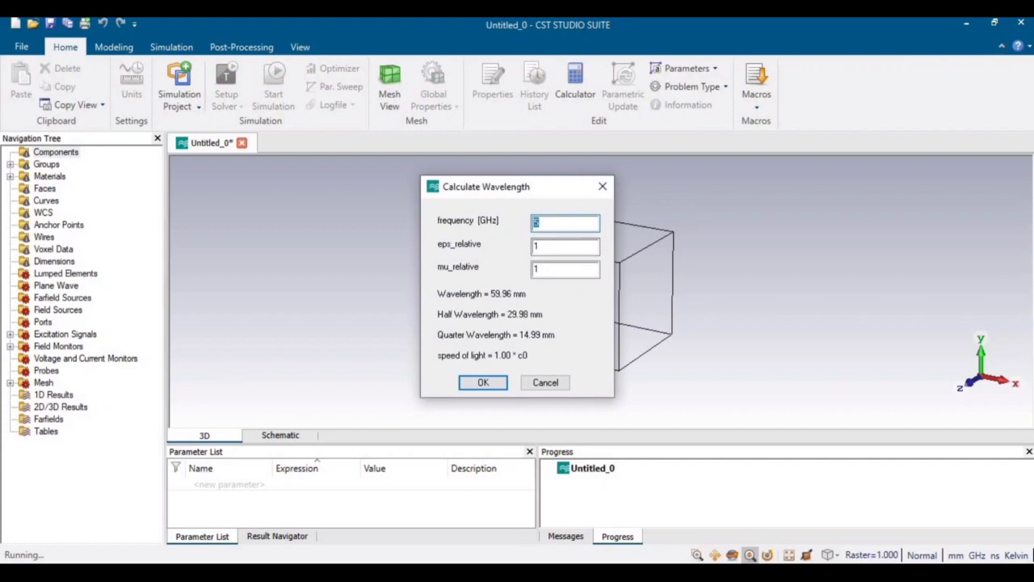
type("2.45")
double_click(545, 245)
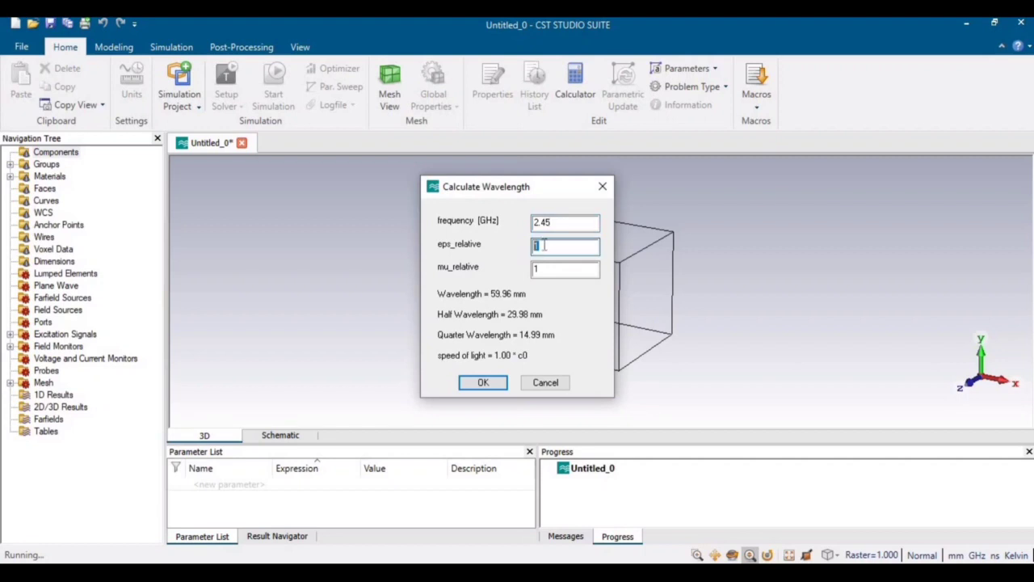
type("4.4")
left_click(546, 268)
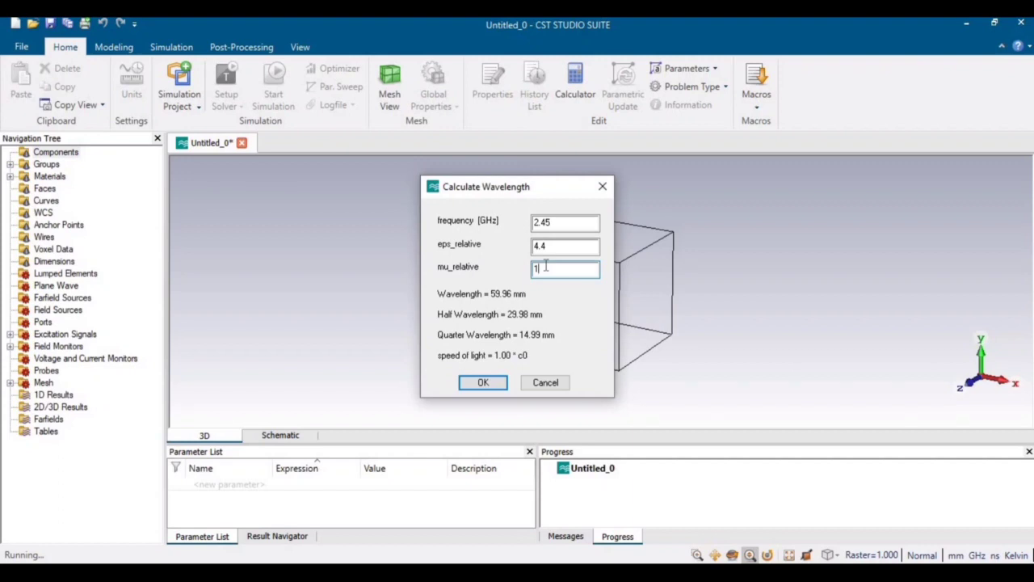
left_click(497, 383)
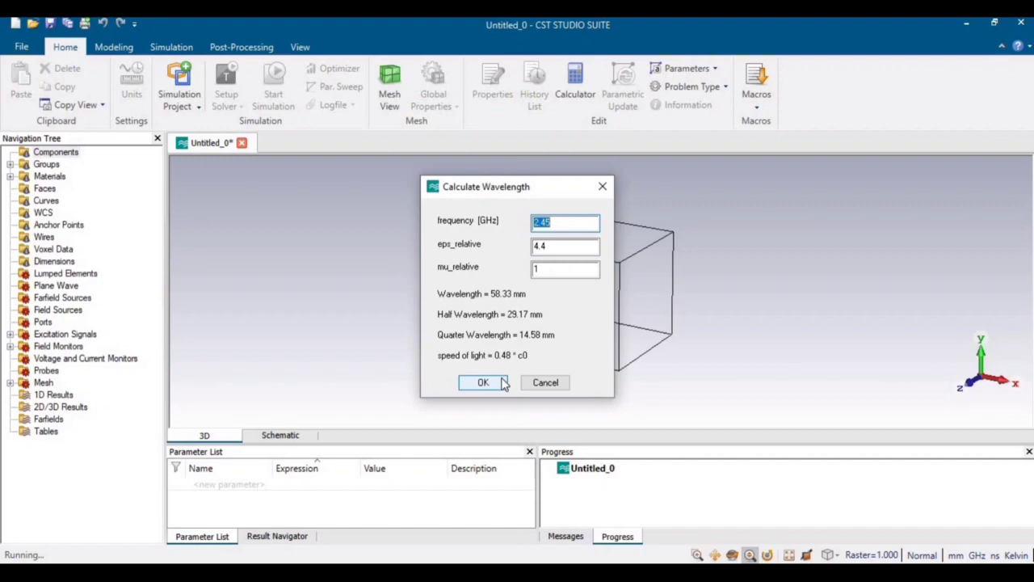
Cancel the Calculate Wavelength dialog
left_click(549, 381)
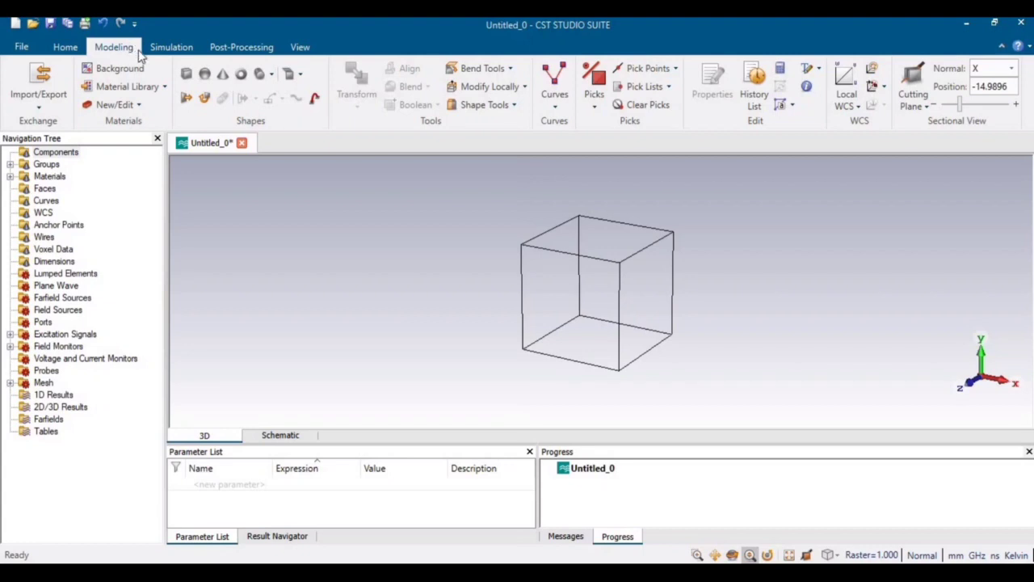
Start a new brick and name it Ground
left_click(186, 74)
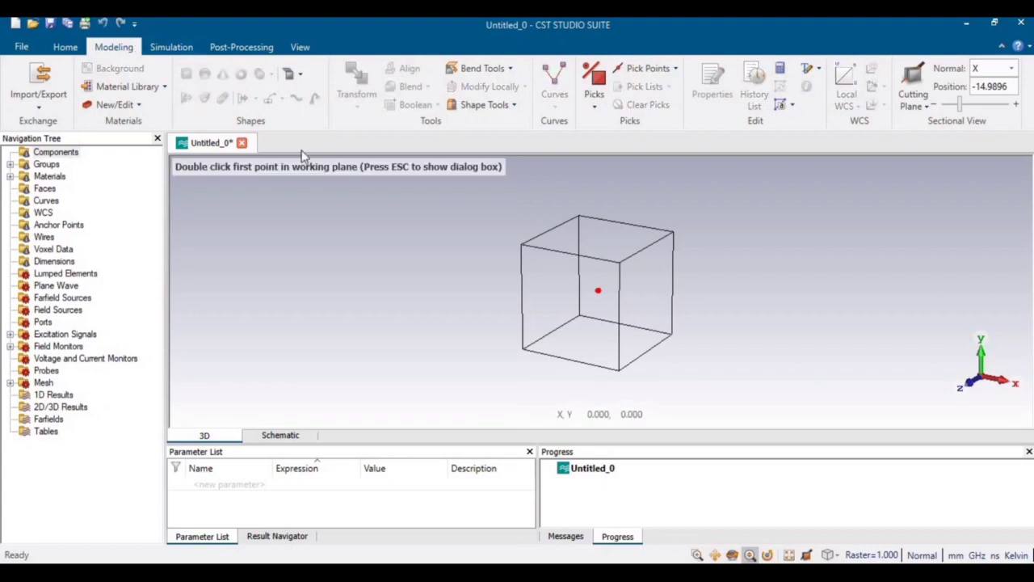
key("Escape")
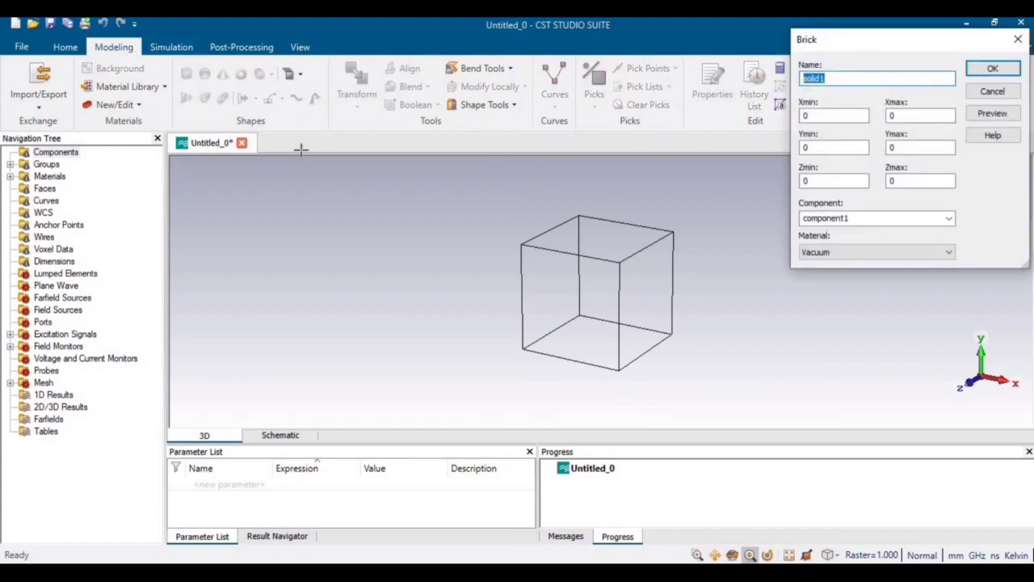
type("Ground")
double_click(838, 81)
left_click(828, 117)
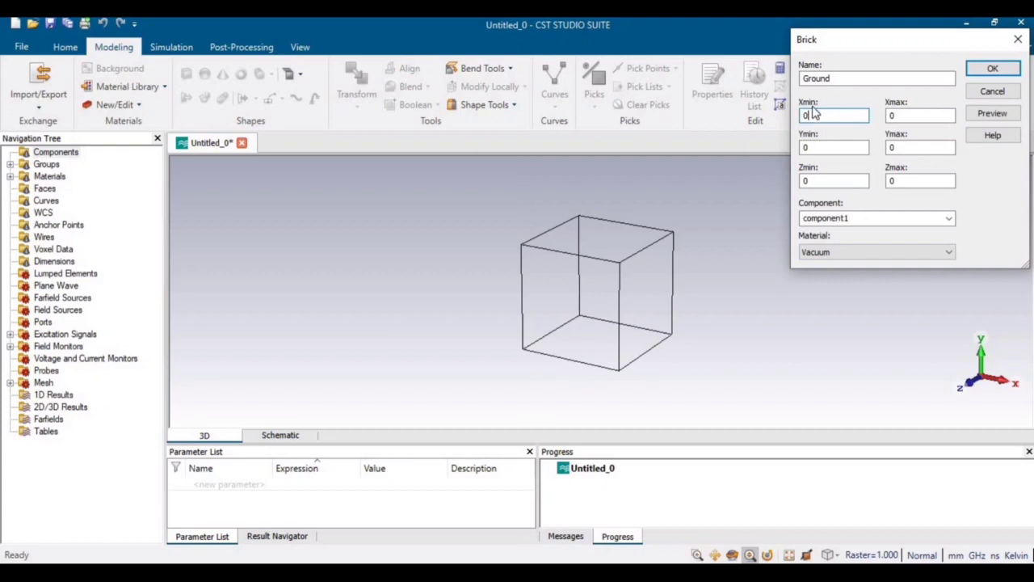
Set the Ground brick's X span from -37.23/2 to 37.23/2 using the copied patch width
key("alt+Tab")
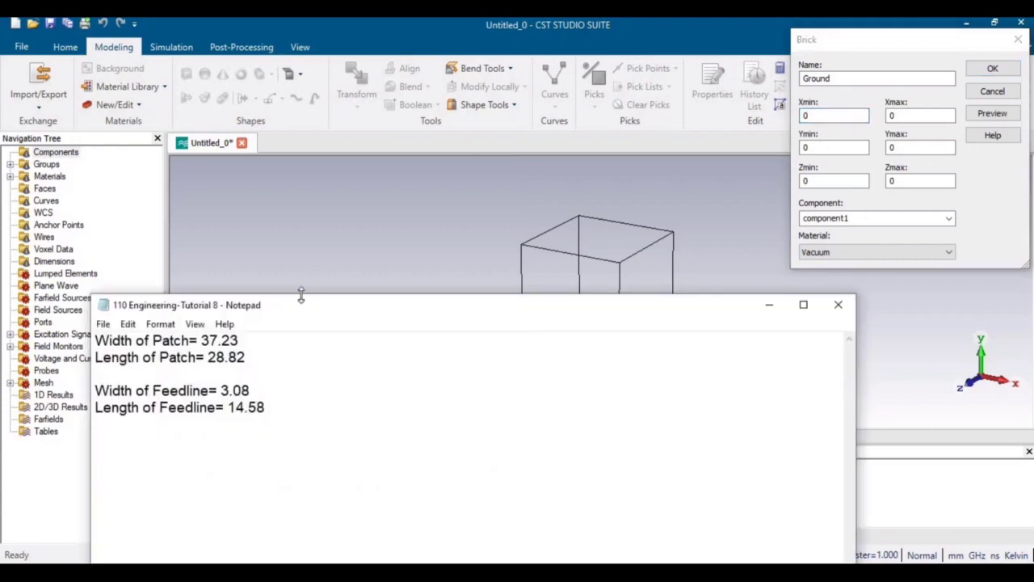
left_click_drag(239, 340, 202, 340)
key("ctrl+c")
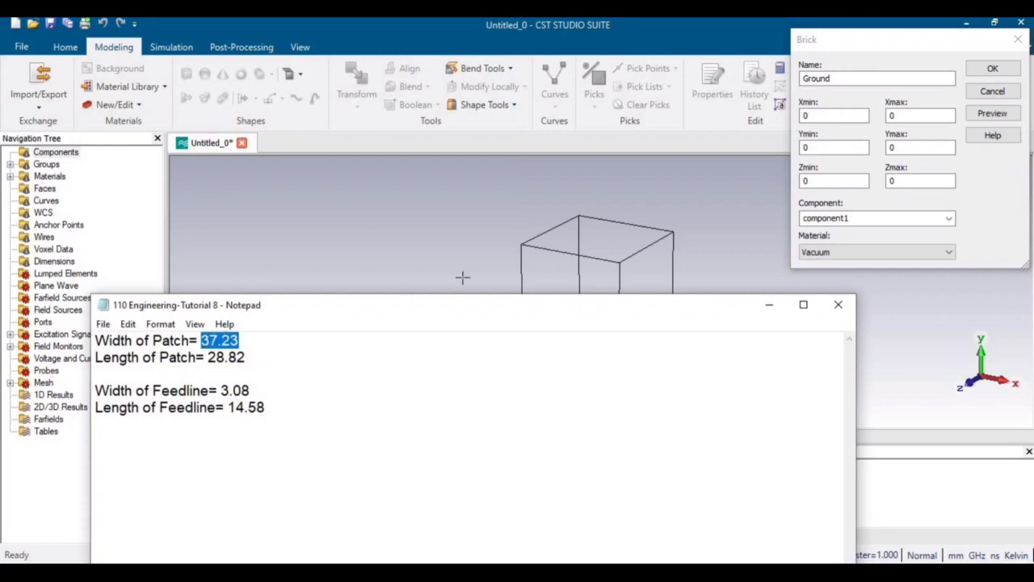
left_click(822, 116)
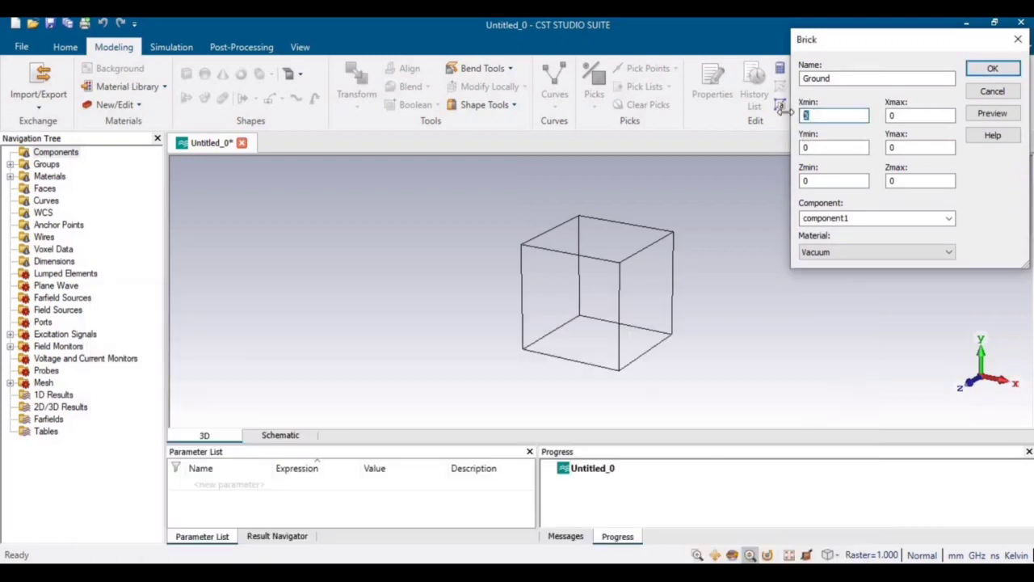
key("ctrl+v")
type("/2")
left_click(805, 116)
type("-")
left_click_drag(844, 115, 779, 118)
key("ctrl+c")
key("Tab")
key("ctrl+v")
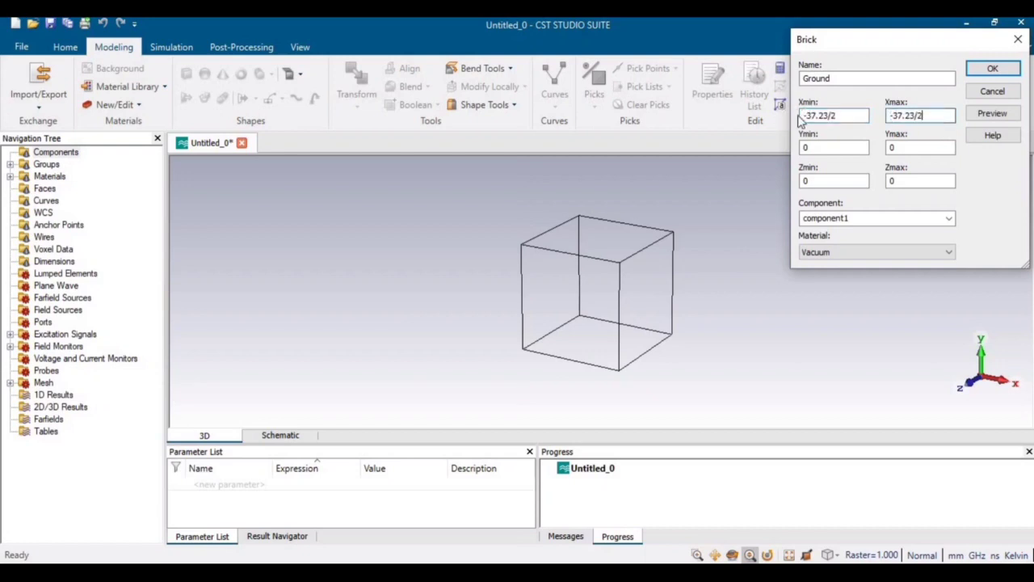
left_click(893, 116)
key("BackSpace")
Check the PDF layout and widen Ground's X span to -37.23/2-5 through 37.23/2+5
left_click(206, 506)
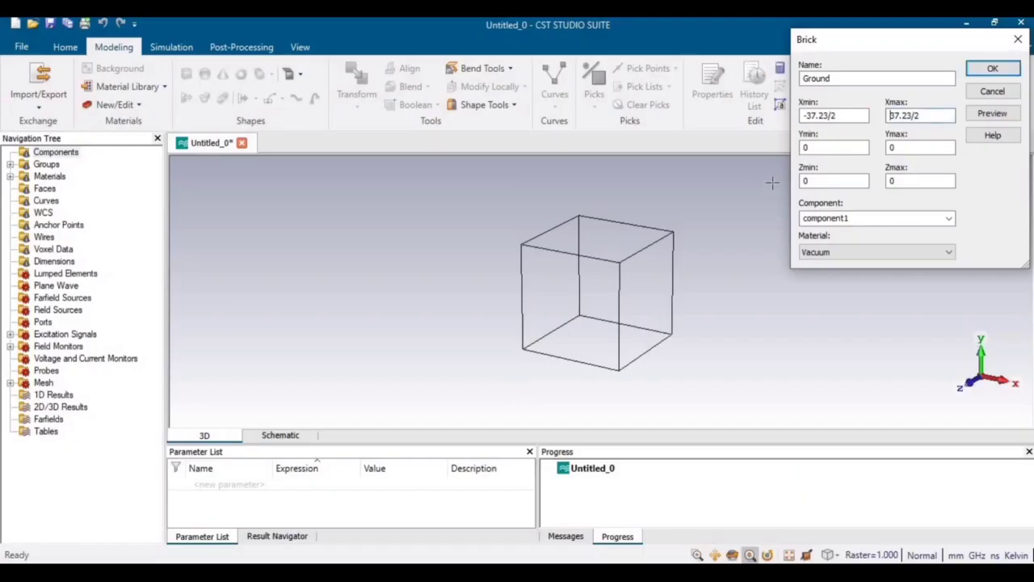
left_click(853, 117)
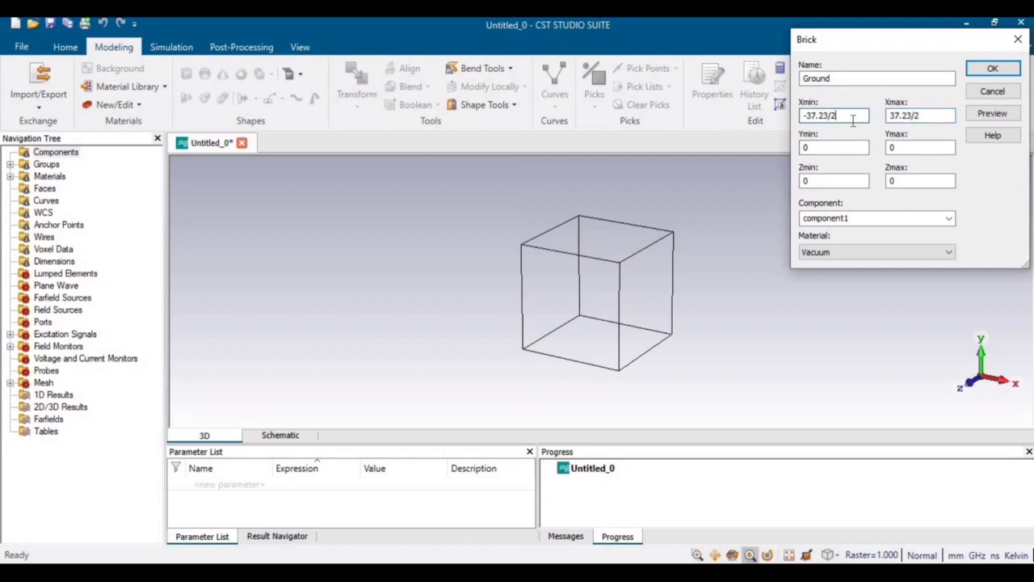
type("-5")
left_click(921, 118)
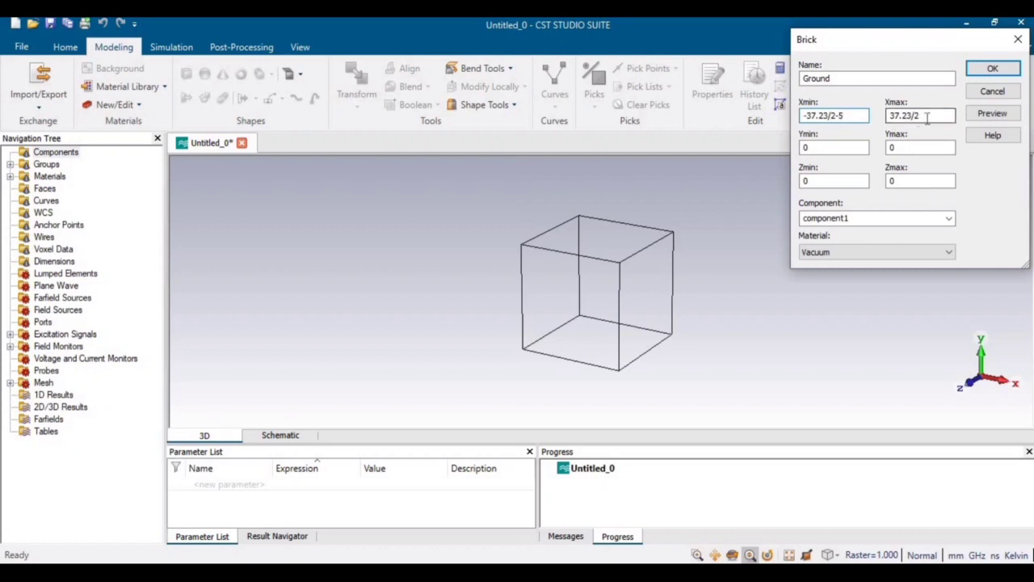
type("+5")
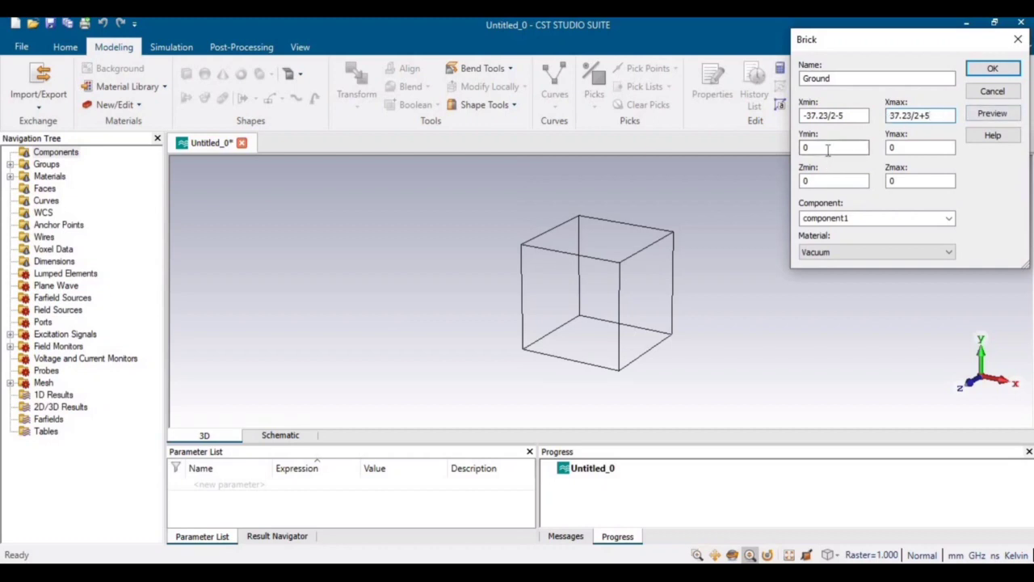
Copy the 28.82 patch length from the Notepad notes for the Y extent
left_click(891, 151)
key("alt+Tab")
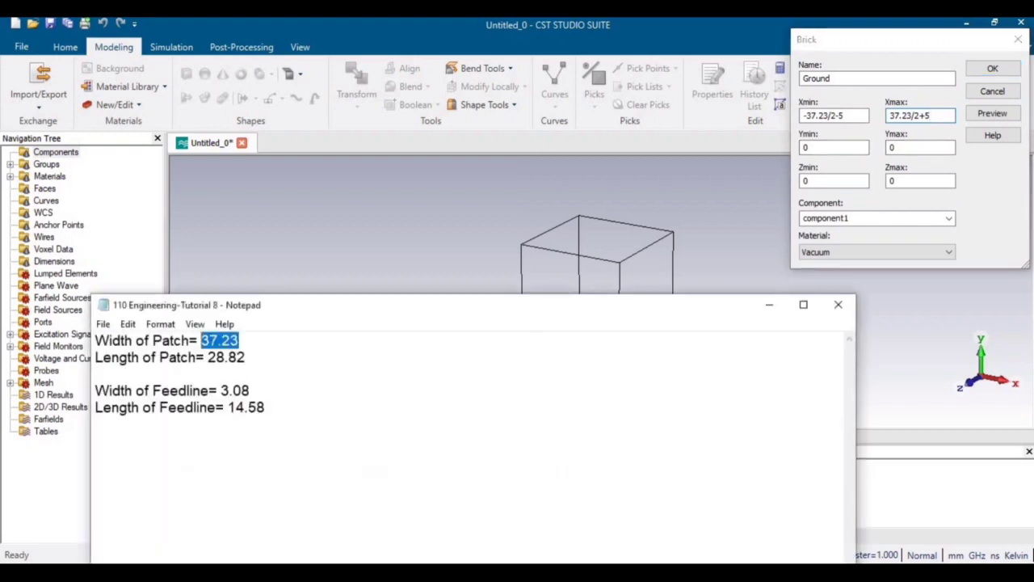
left_click_drag(246, 358, 207, 358)
key("ctrl+c")
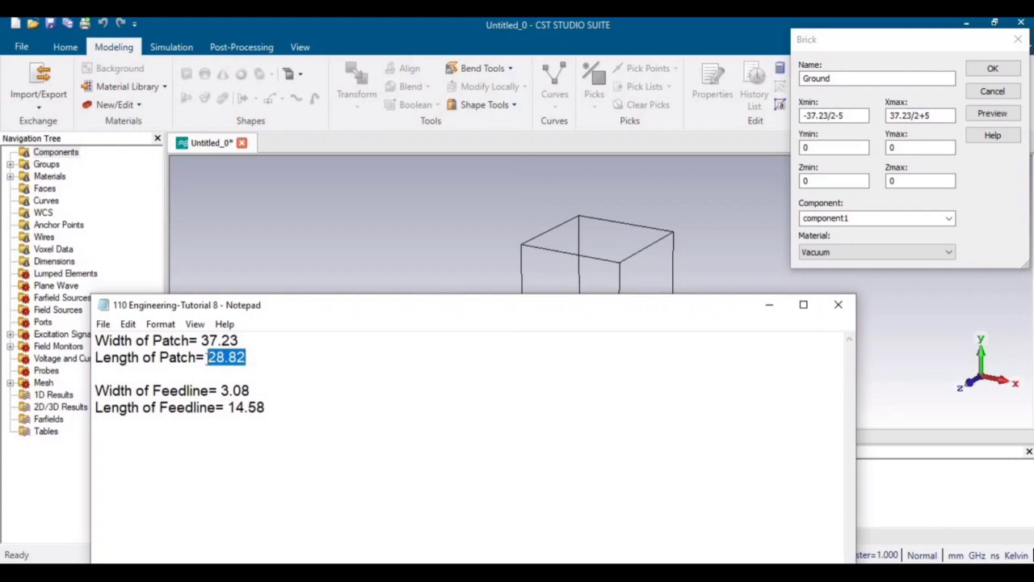
Enter the Ground brick's Y range as -28.82/2-14.58 to 28.82/2+5
double_click(834, 147)
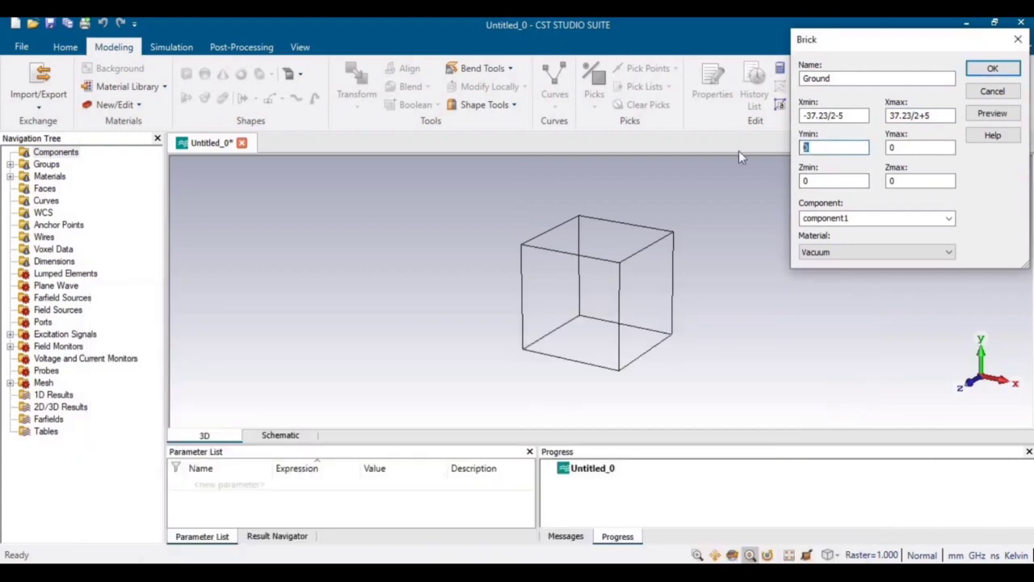
key("ctrl+v")
type("/2")
left_click(802, 147)
type("-")
key("Tab")
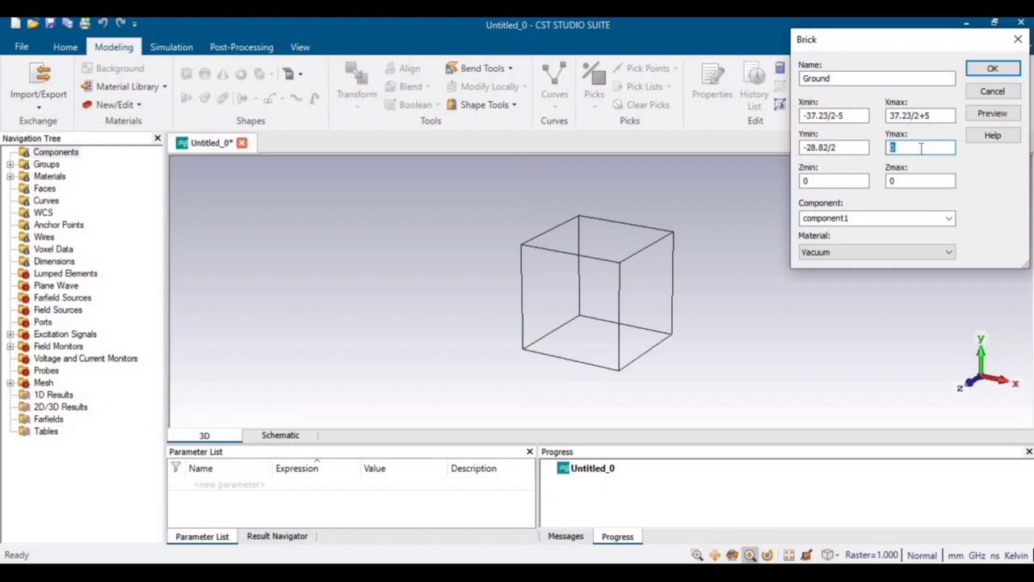
type("28.82/2")
key("alt+Tab")
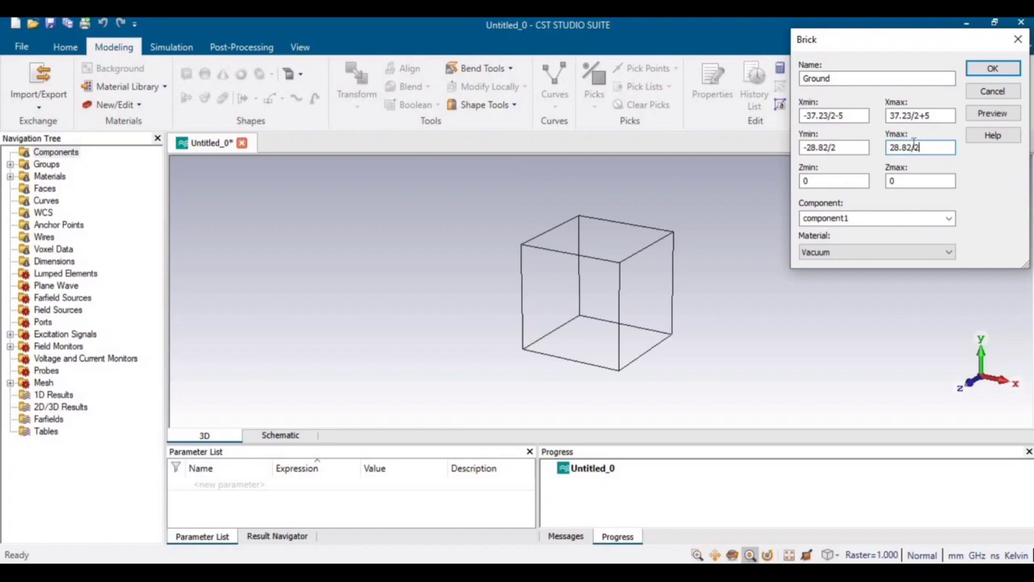
left_click(922, 146)
type("+5")
left_click(855, 149)
type("-")
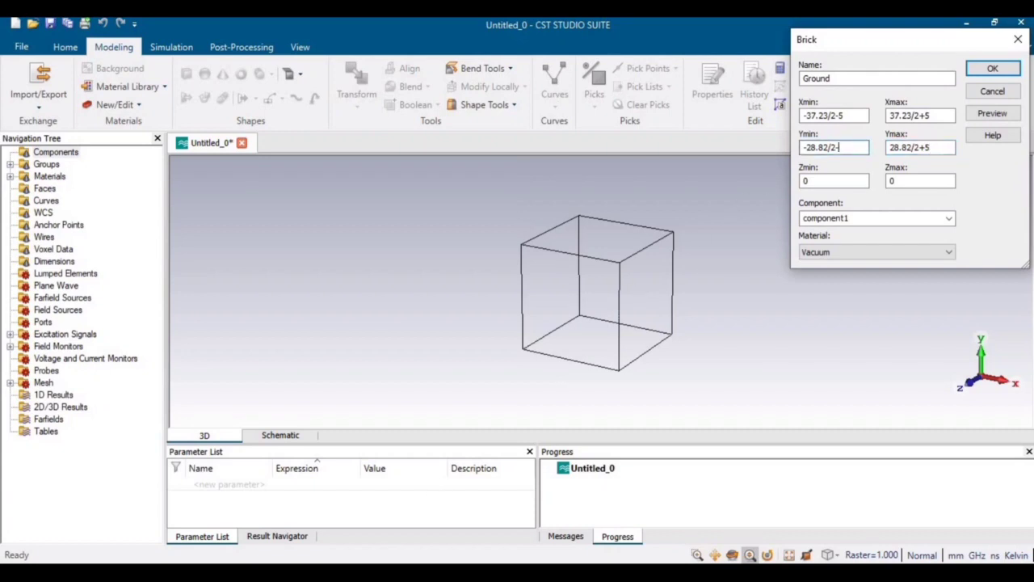
key("alt+Tab")
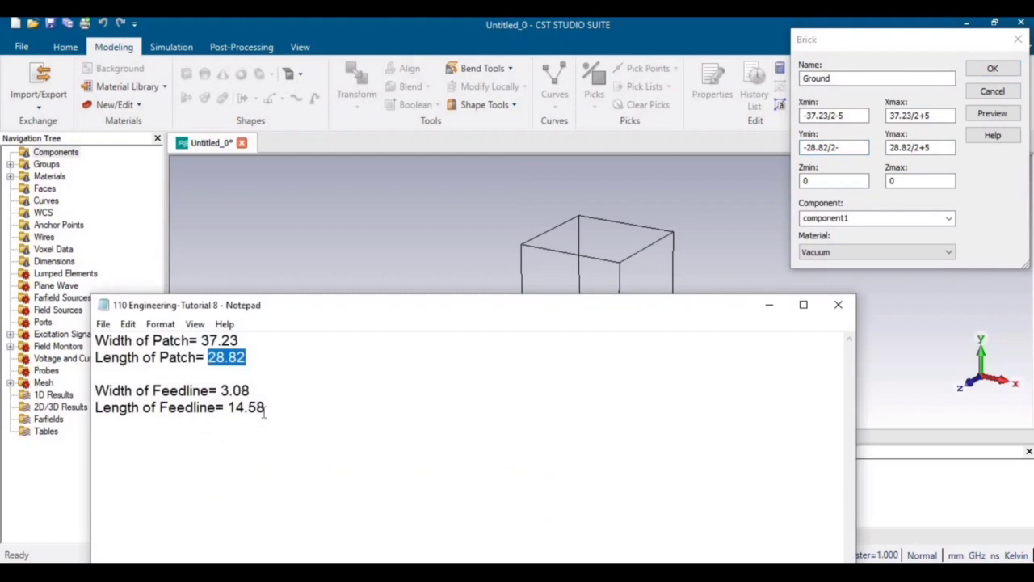
left_click_drag(265, 409, 228, 411)
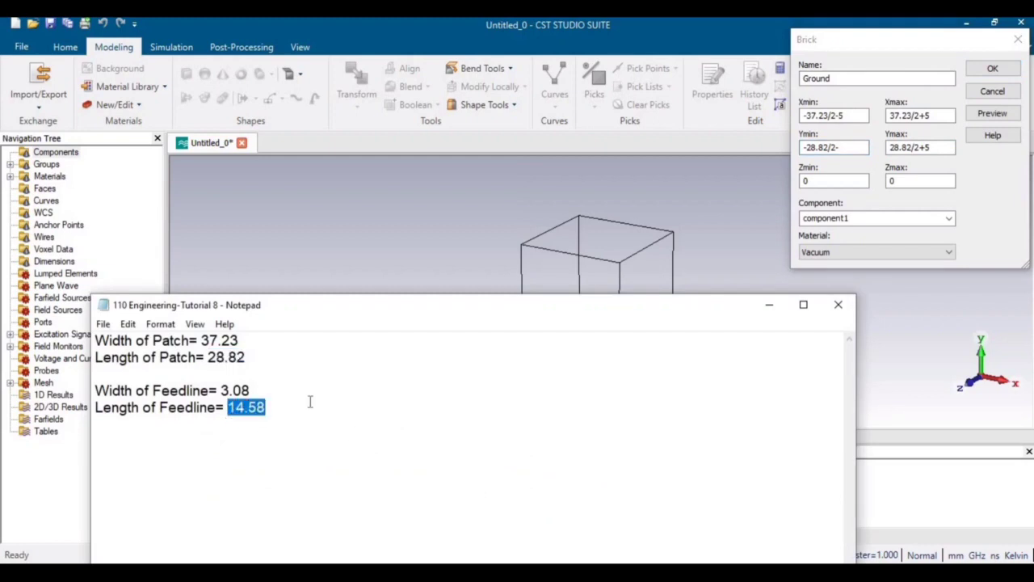
left_click(860, 145)
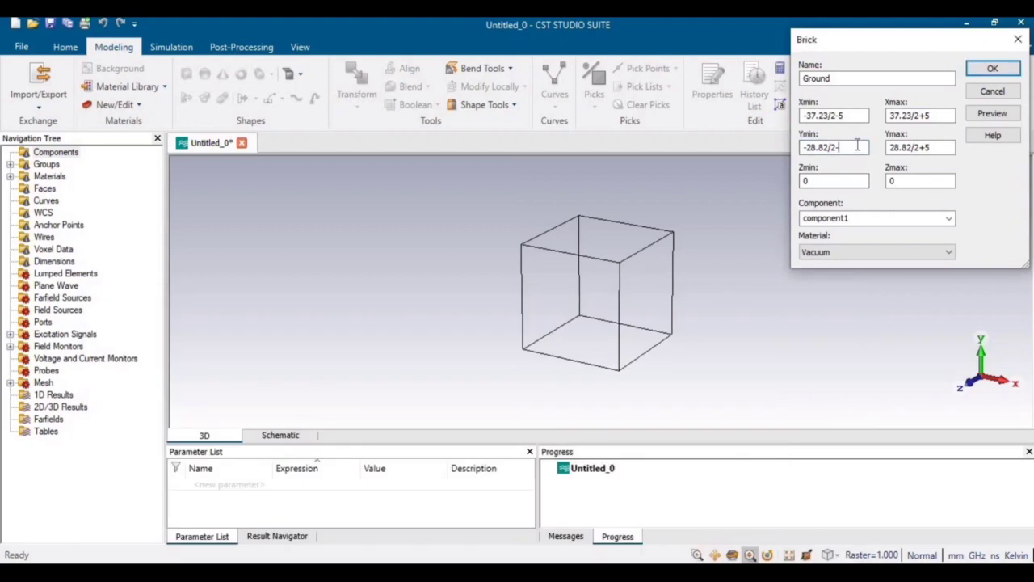
type("14.58")
Set the Ground brick's Z range from 0 to 0.035
left_click(843, 181)
left_click(910, 181)
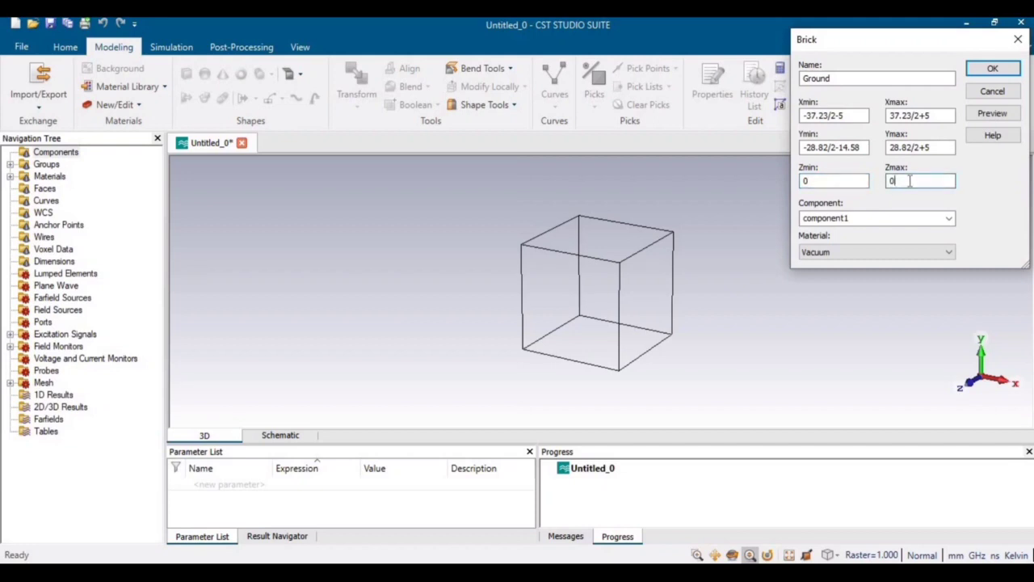
type(".035")
Load Copper (annealed) from the material library, preview, and create the Ground brick
left_click(879, 252)
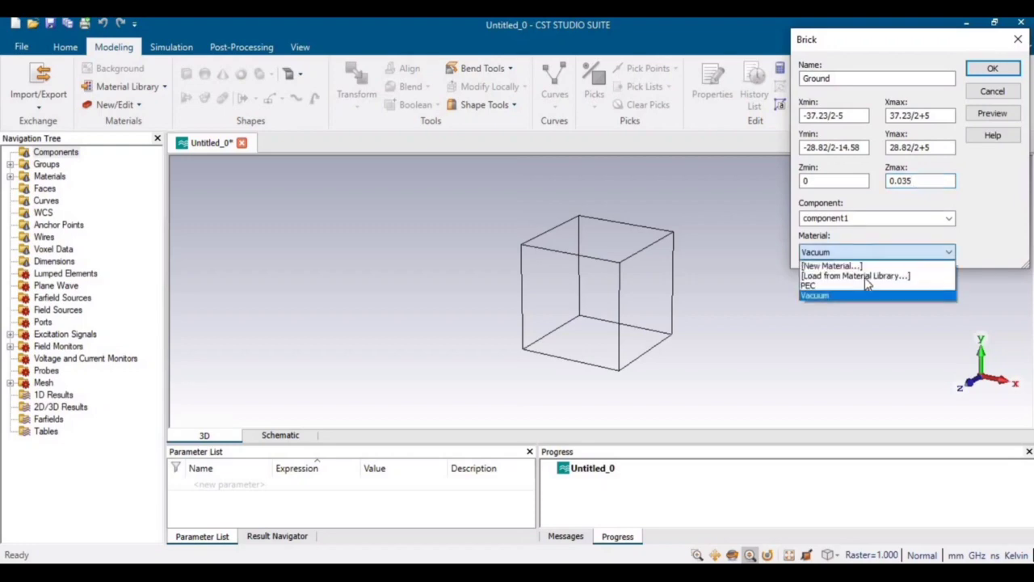
left_click(864, 278)
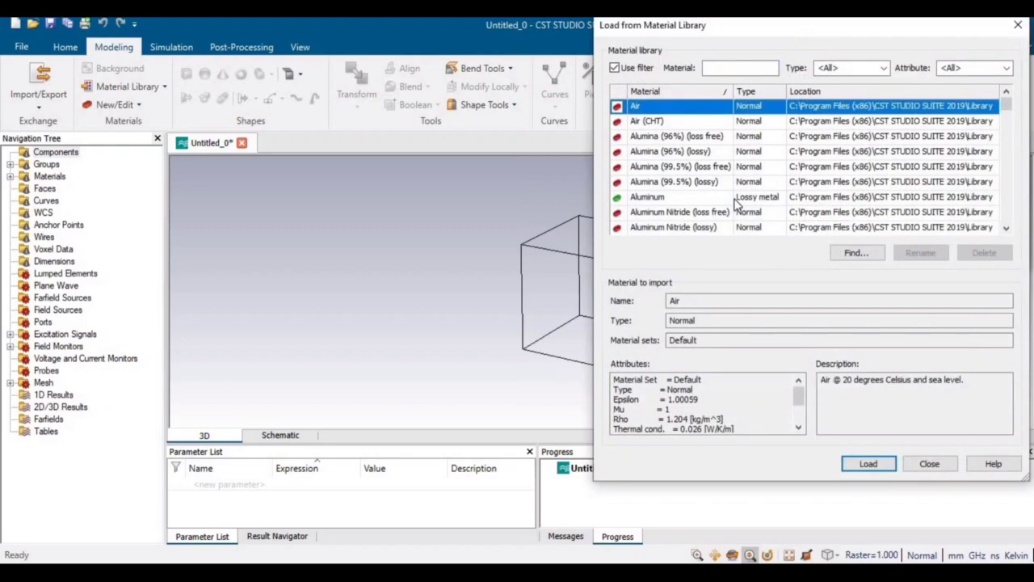
left_click(736, 200)
key("c")
key("Down")
key("Down")
key("Down")
key("Down")
key("Down")
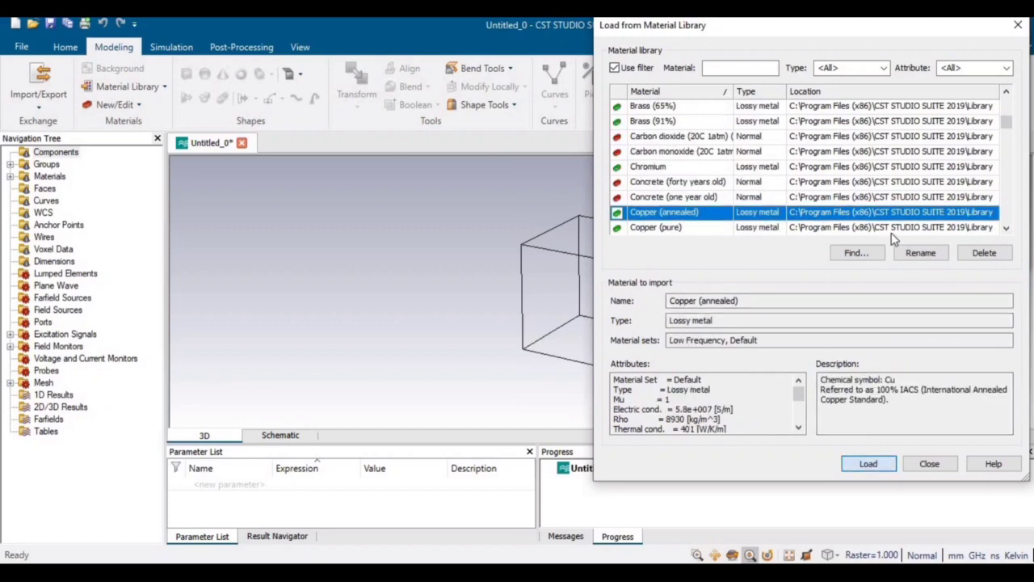
key("Return")
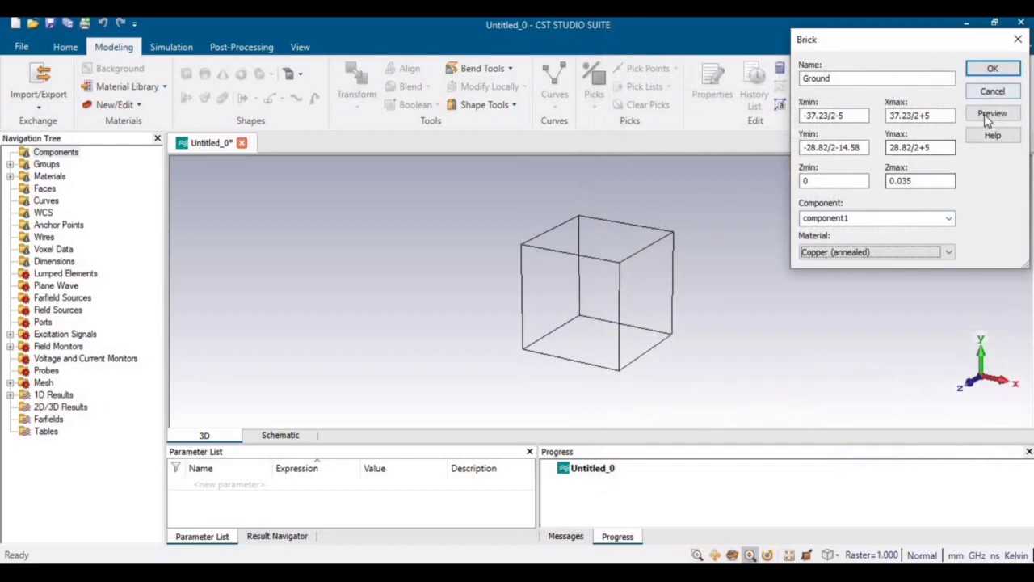
left_click(985, 114)
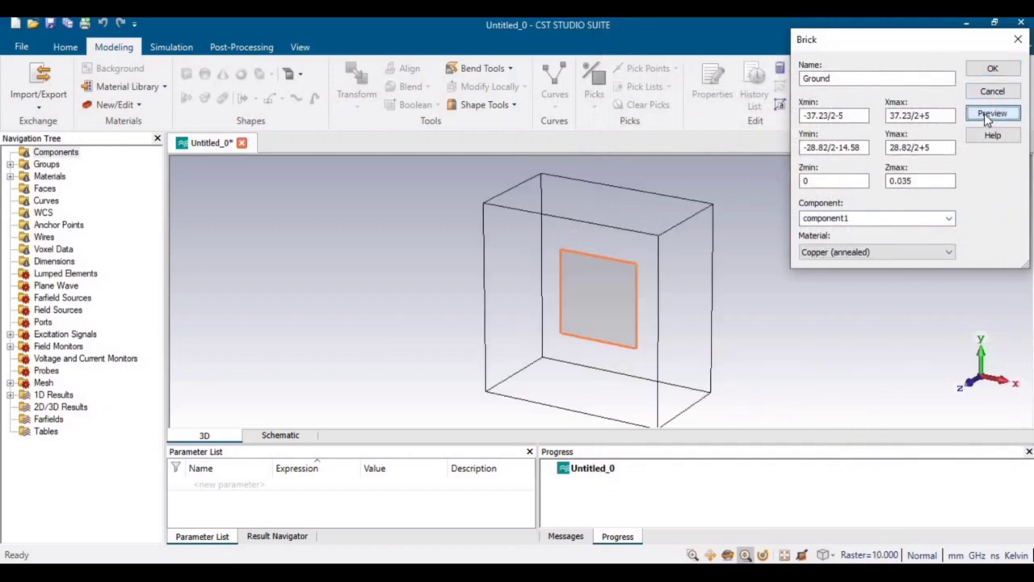
left_click(994, 70)
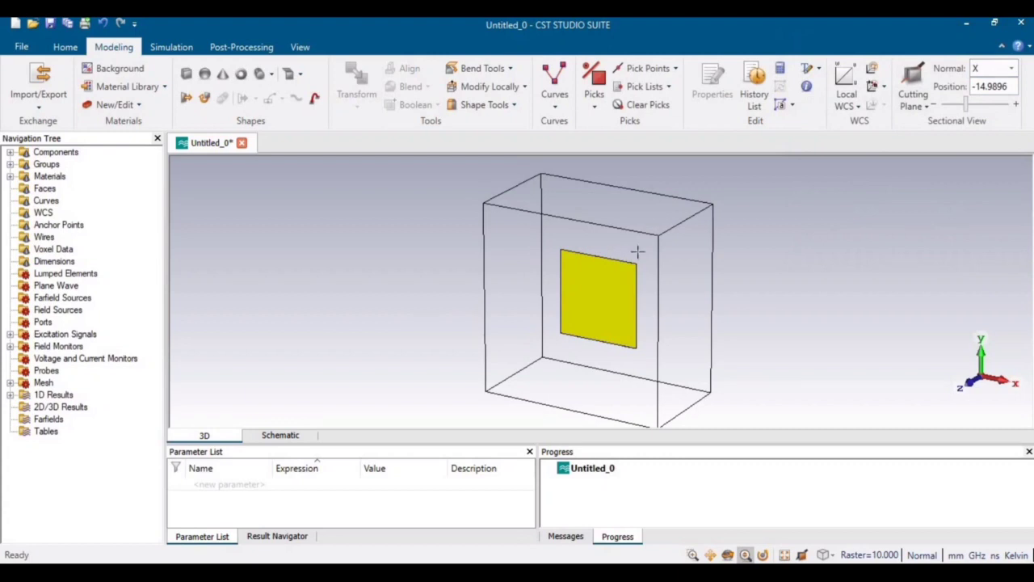
Start a new brick and name it Substrate
left_click(186, 74)
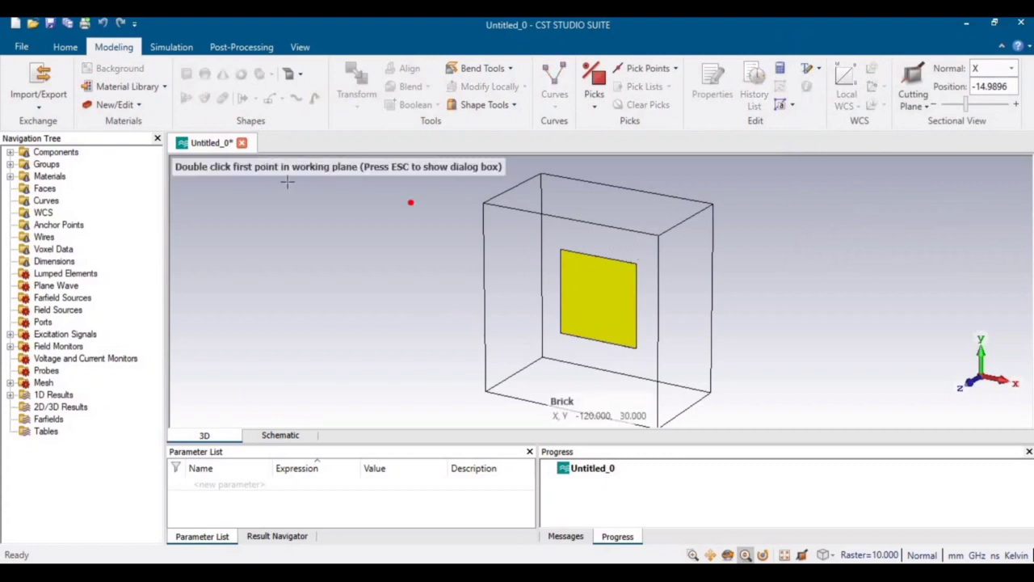
key("Escape")
type("Su")
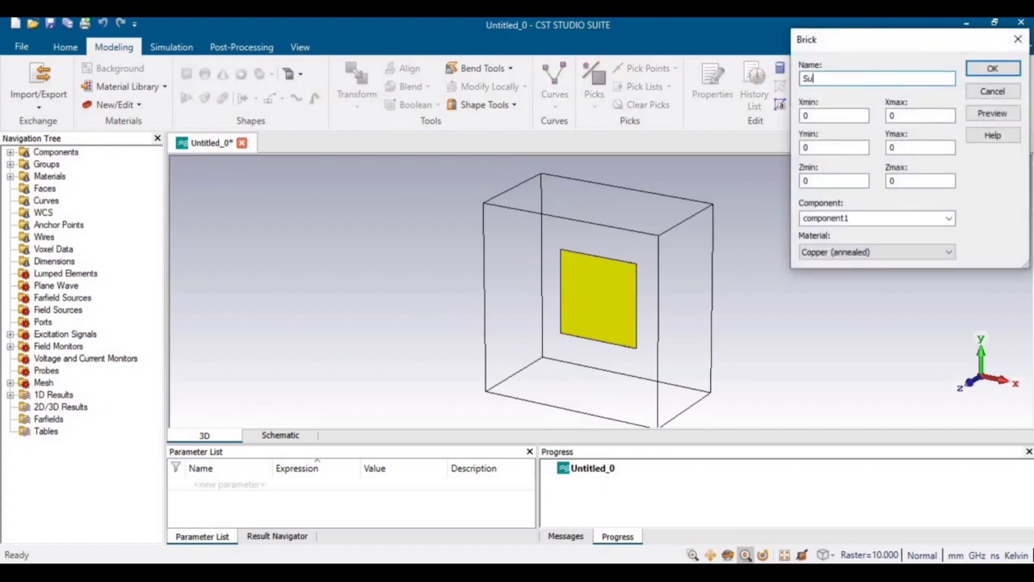
type("bstrta")
key("BackSpace")
type("te")
Enter the Substrate Xmin as -37.23/2-5 using the patch width from the notes
left_click(835, 114)
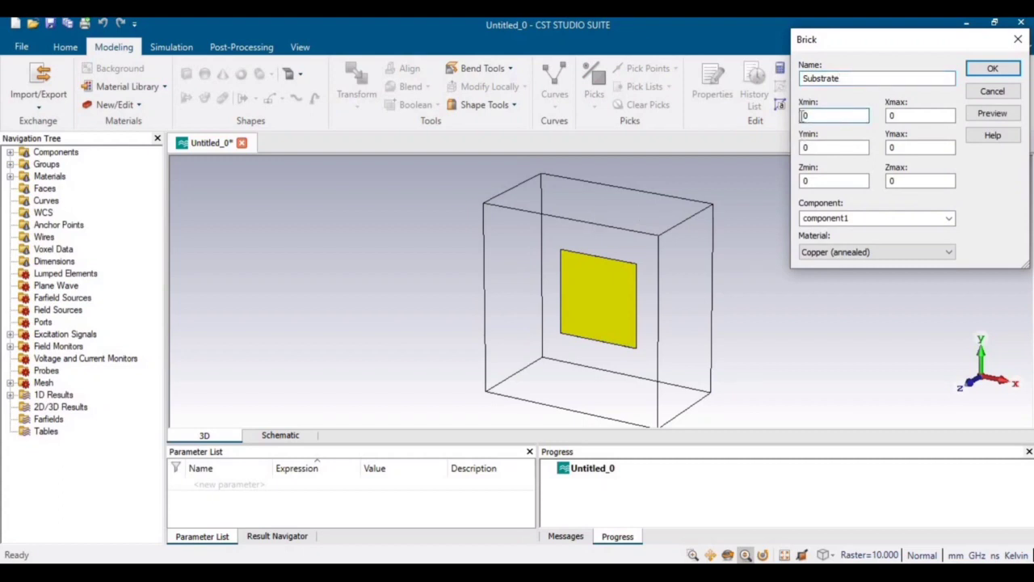
double_click(804, 118)
key("alt+Tab")
left_click_drag(239, 341, 202, 340)
key("ctrl+c")
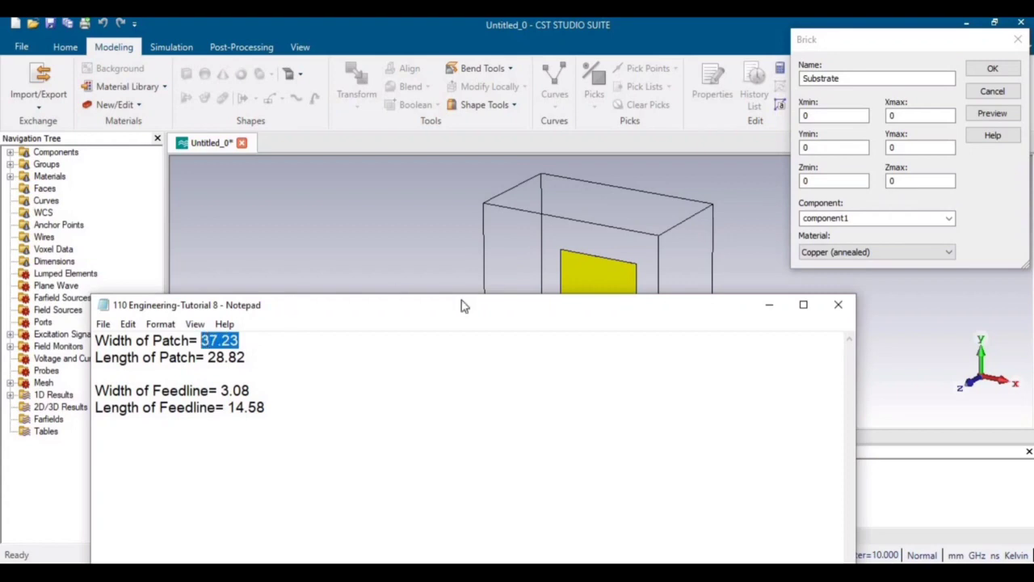
double_click(816, 115)
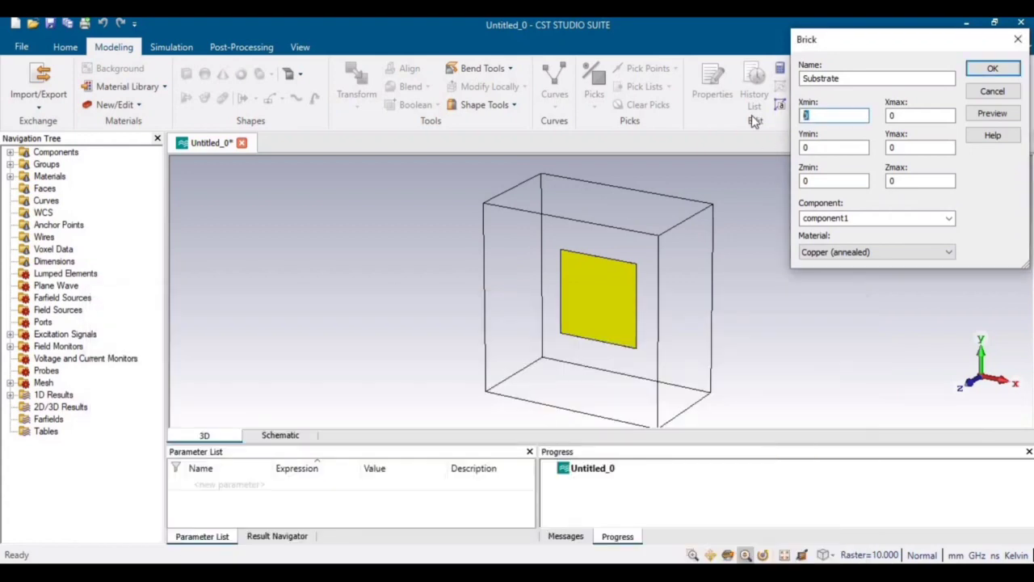
type("-")
key("ctrl+v")
key("ctrl+a")
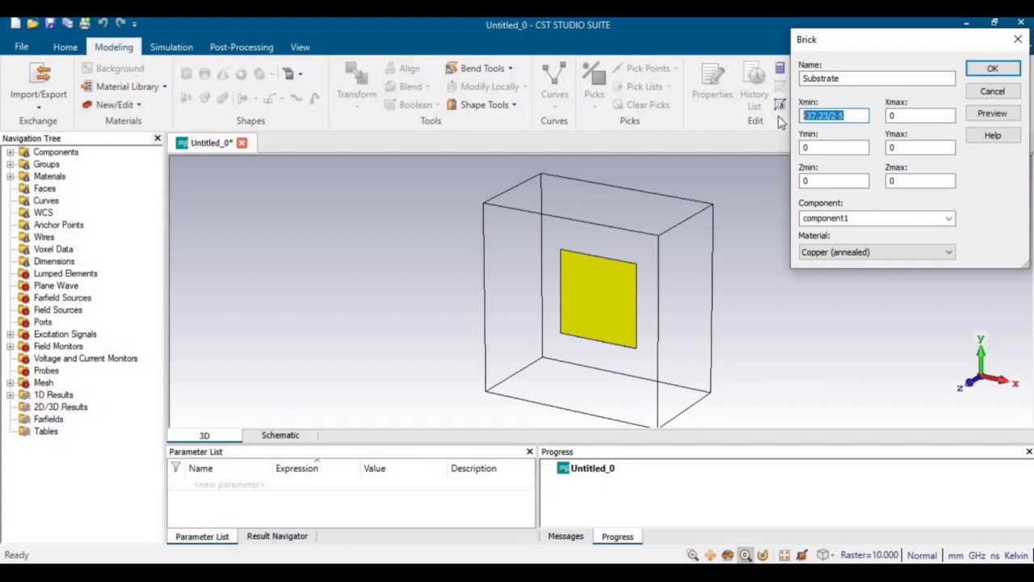
key("ctrl+c")
Set the Substrate Xmax to 37.23/2+5
double_click(912, 115)
key("ctrl+v")
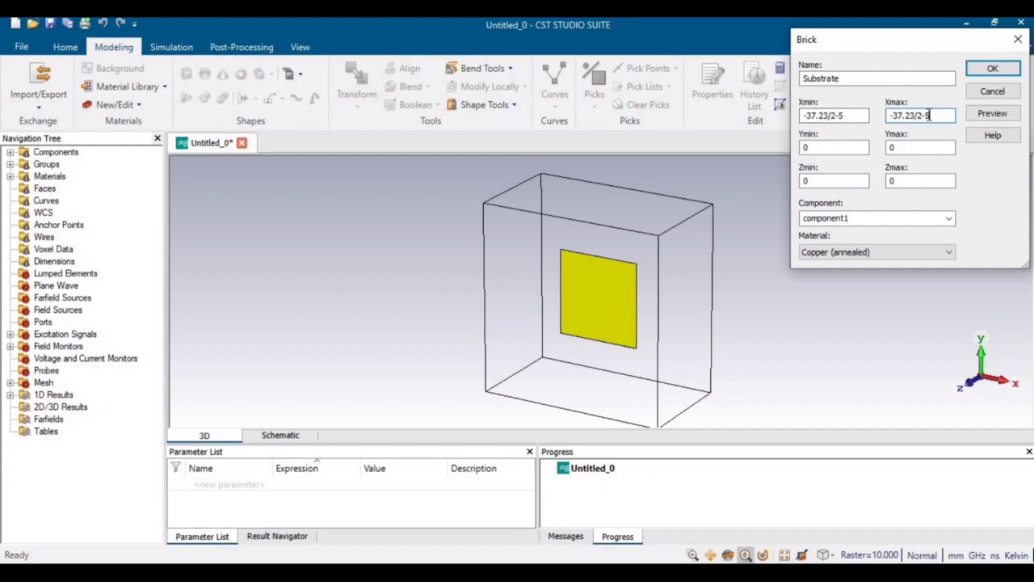
key("BackSpace")
key("BackSpace")
type("+5")
left_click(893, 116)
key("BackSpace")
left_click(931, 116)
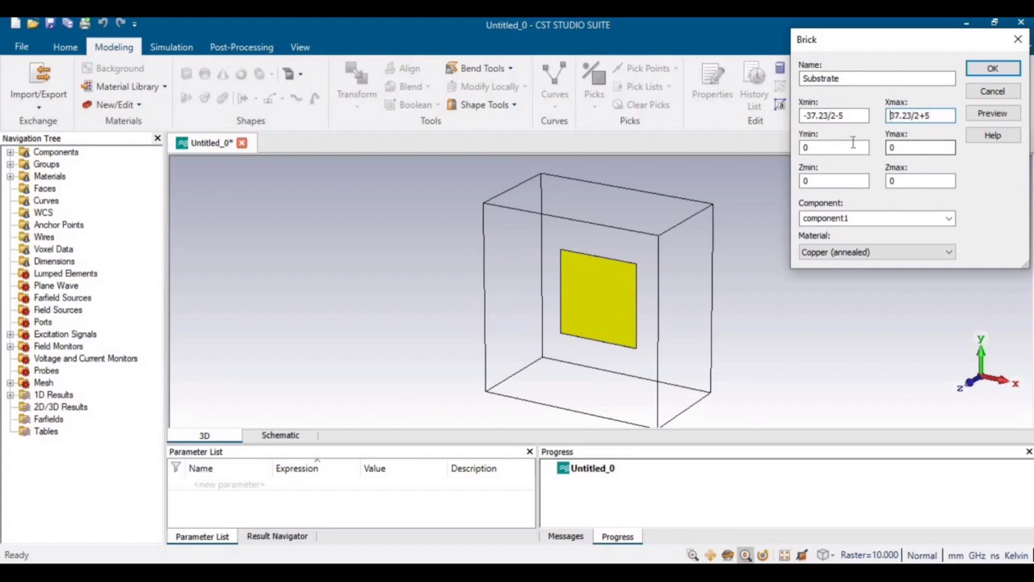
Copy the patch length 28.82 from the notes for the Substrate Ymin
left_click(849, 147)
key("alt+Tab")
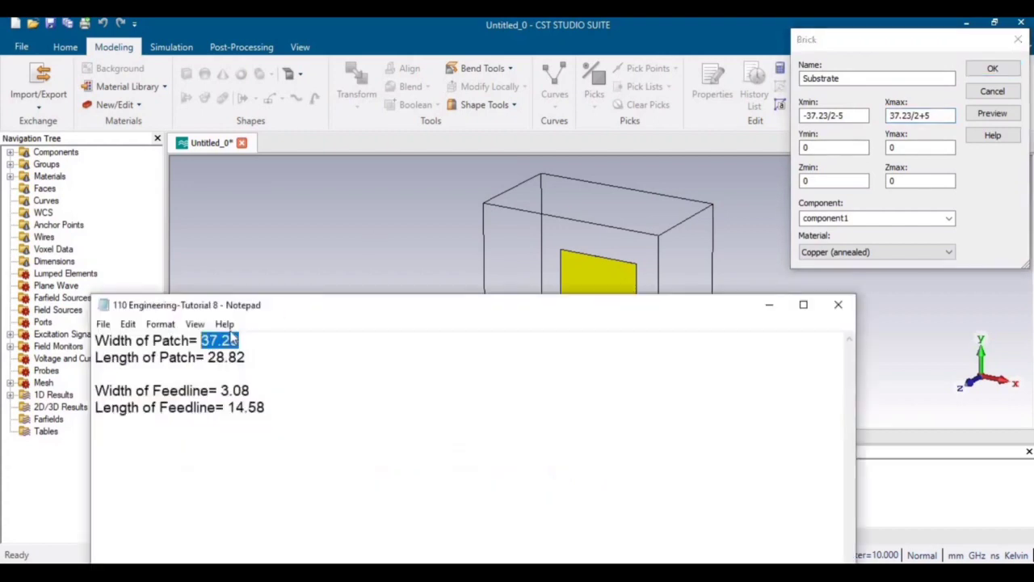
left_click_drag(247, 362, 209, 364)
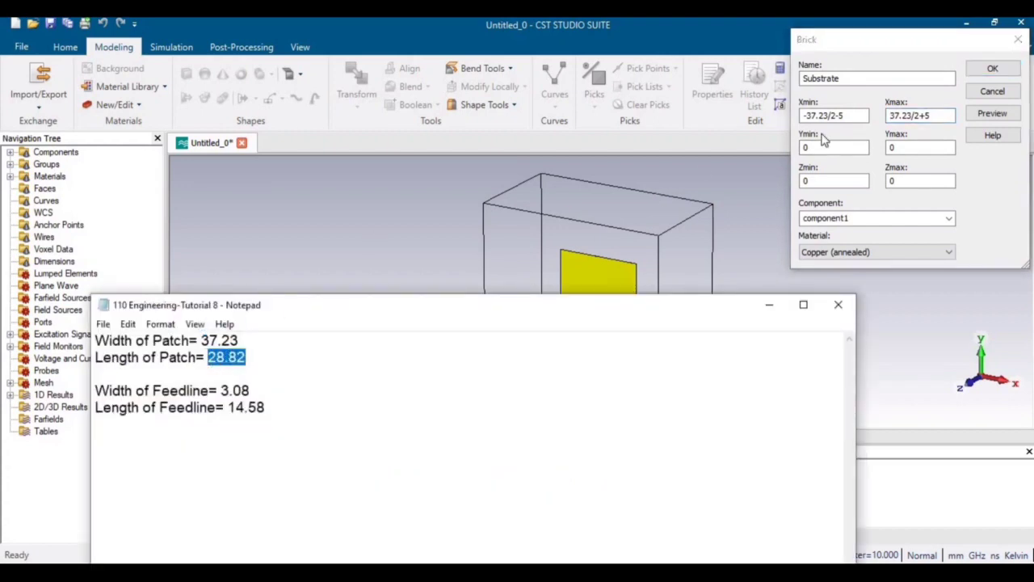
left_click(822, 149)
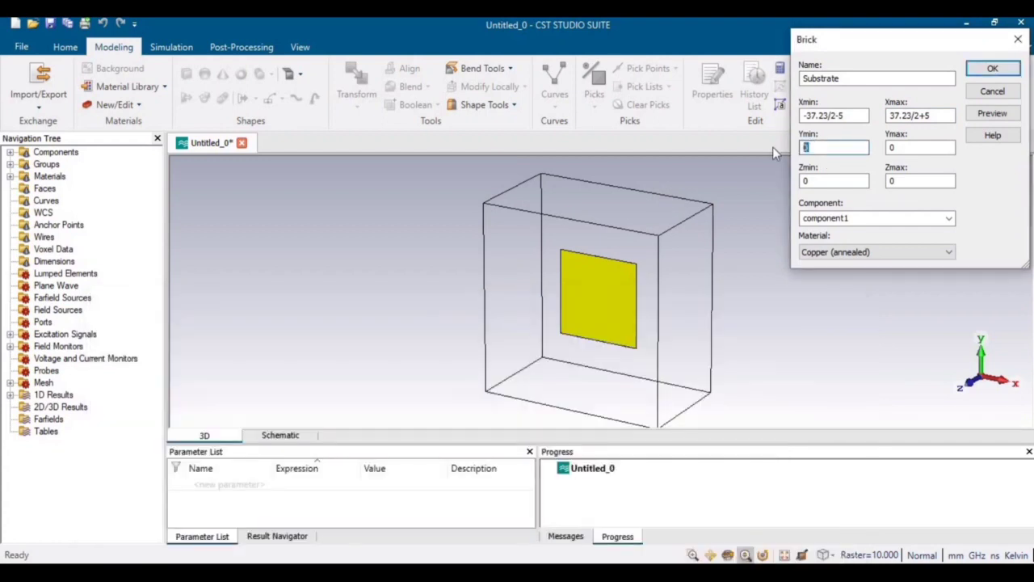
Enter the Substrate Y range as -28.82/2-14.58 to 28.82/2+5
type("-")
key("ctrl+v")
type("14")
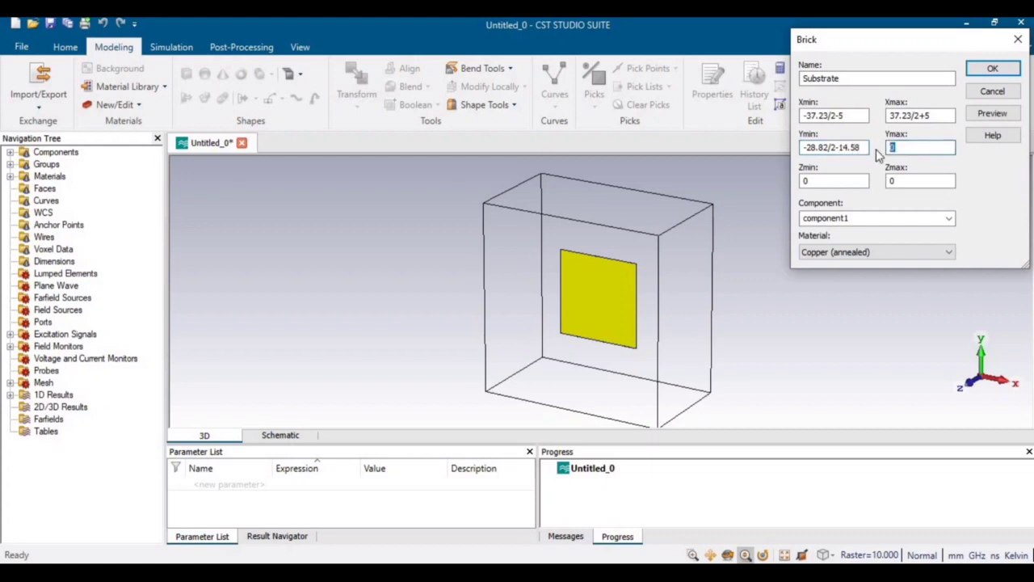
double_click(889, 150)
type("28.82/2")
left_click_drag(921, 149, 889, 150)
left_click(930, 148)
type("+5")
Set the Substrate Z range from 0.035 to 0.035+1.6
left_click(826, 182)
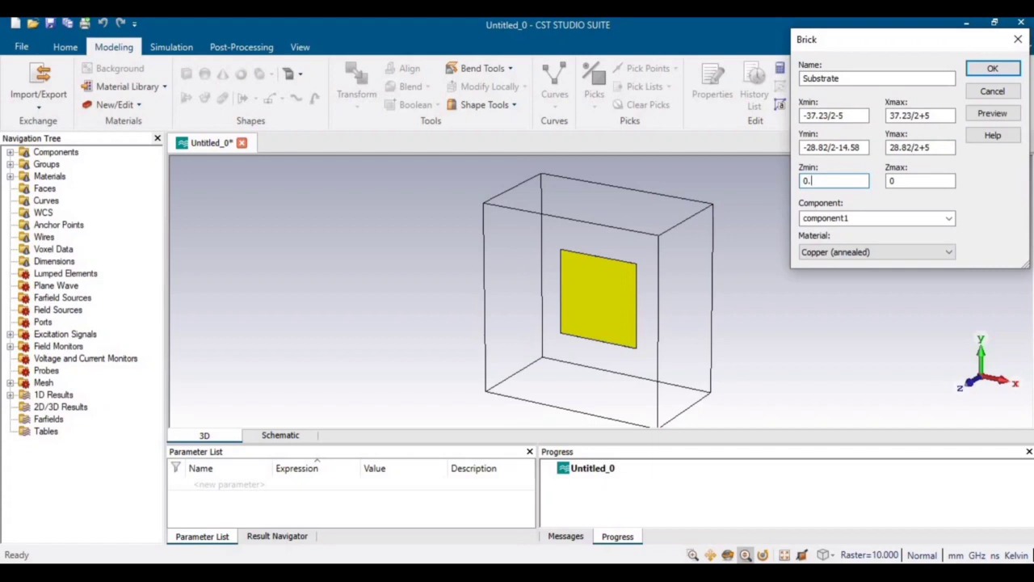
type(".035")
key("shift+Home")
double_click(897, 182)
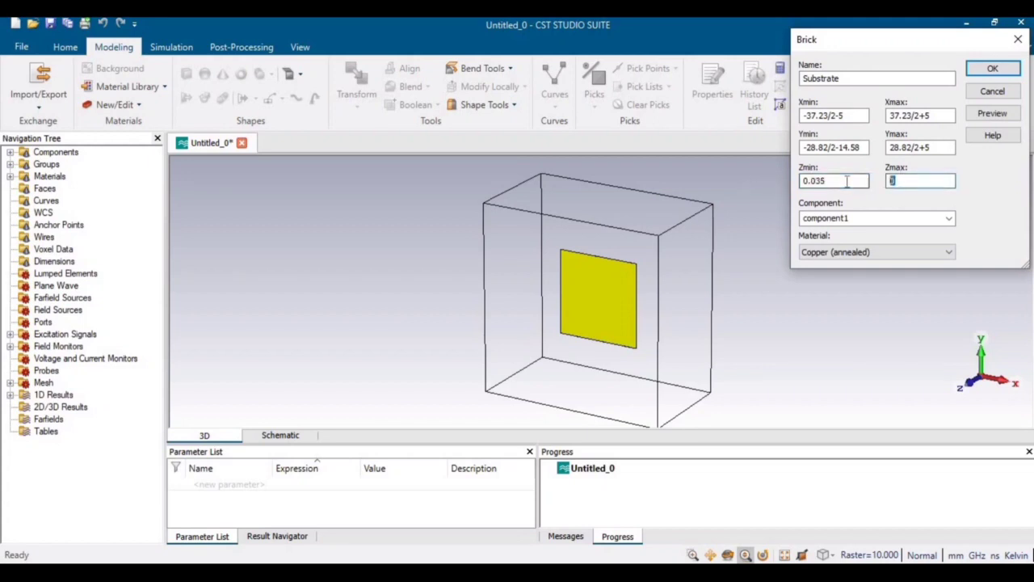
key("ctrl+v")
type("+1.")
left_click(840, 252)
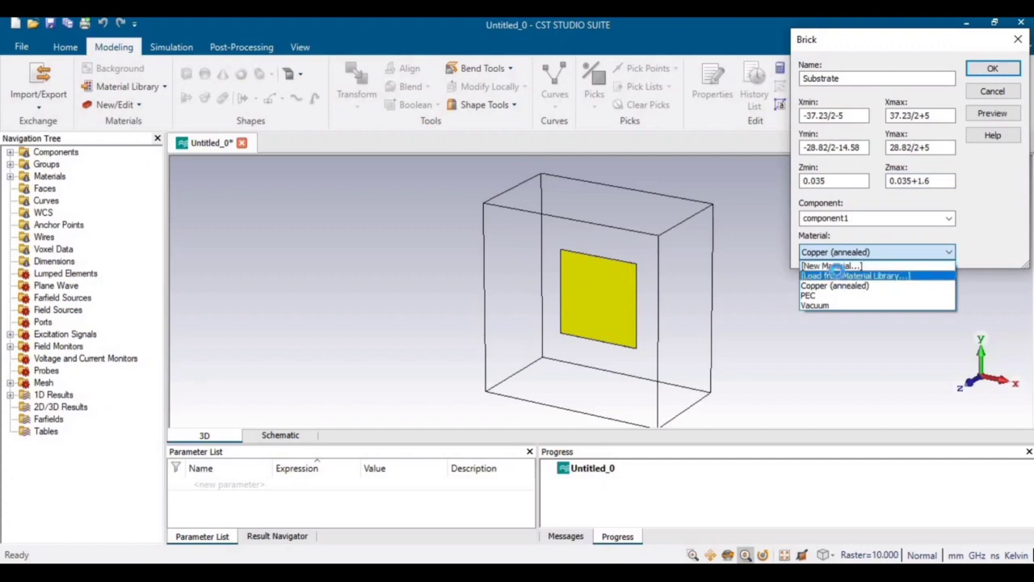
Load FR-4 (lossy) from the material library and preview the Substrate brick
left_click(841, 277)
left_click(760, 185)
key("f")
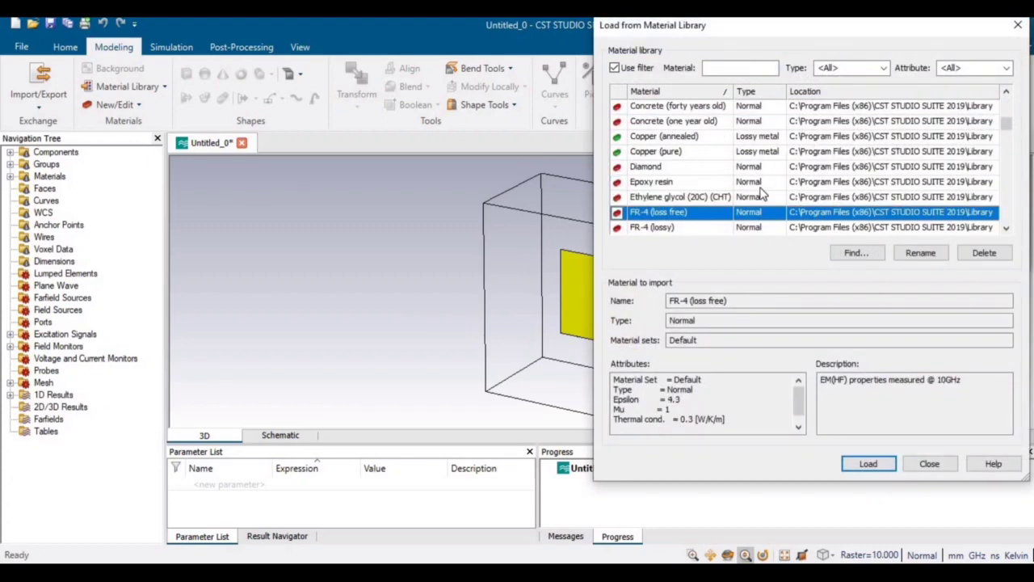
key("Down")
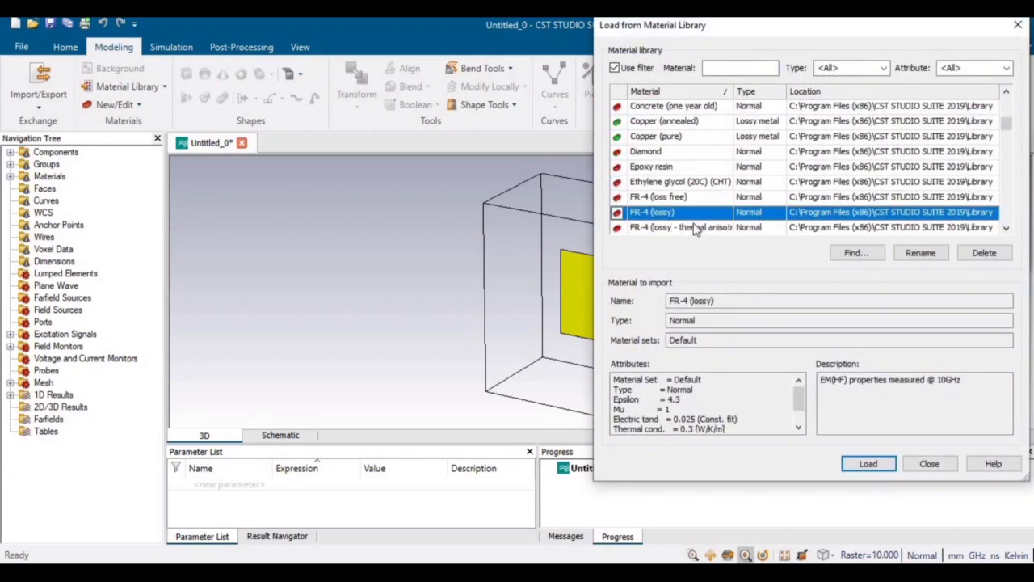
left_click(873, 464)
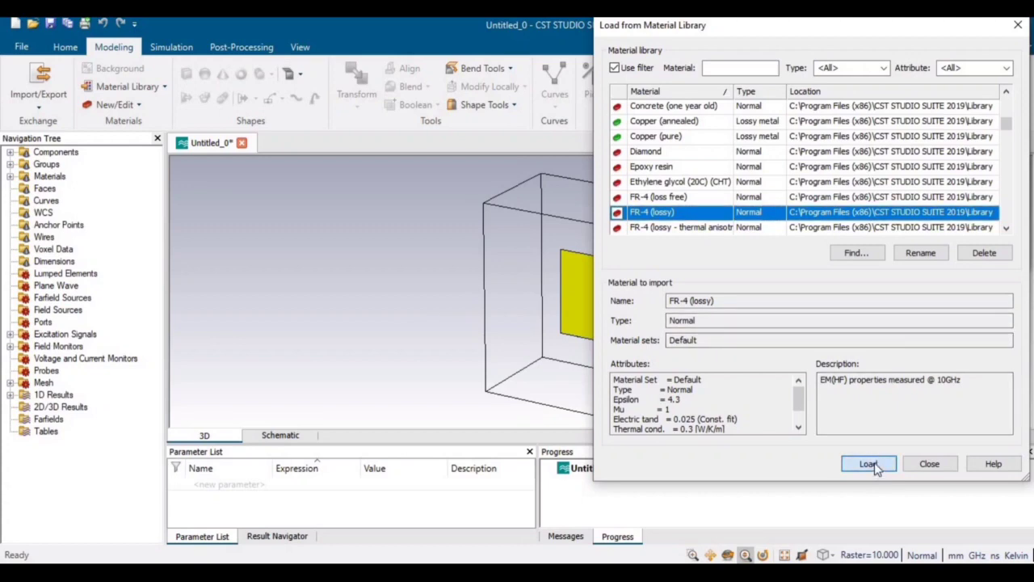
left_click(987, 116)
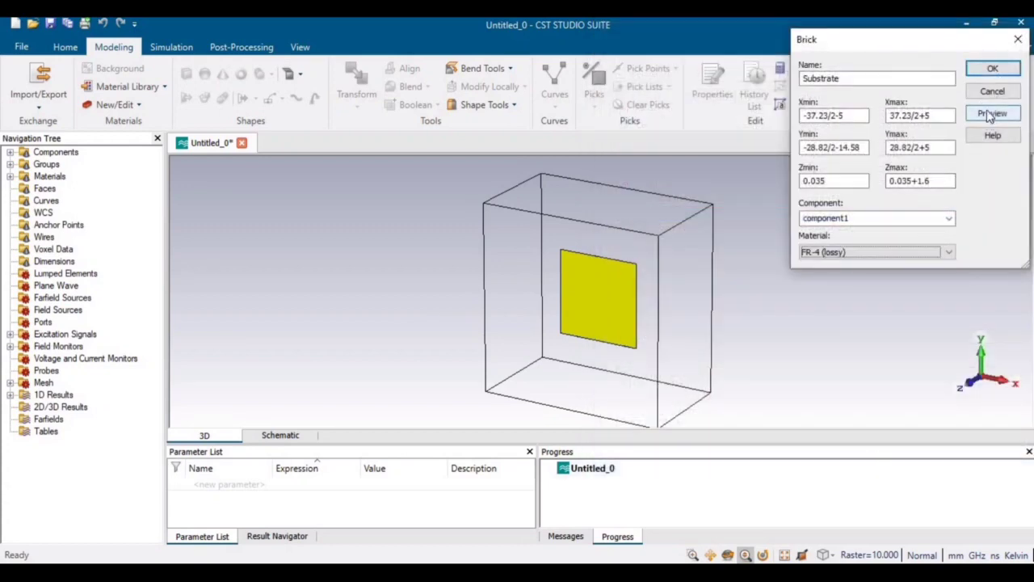
Orbit the view to check the layers and create the FR-4 Substrate brick
left_click(300, 49)
left_click(554, 72)
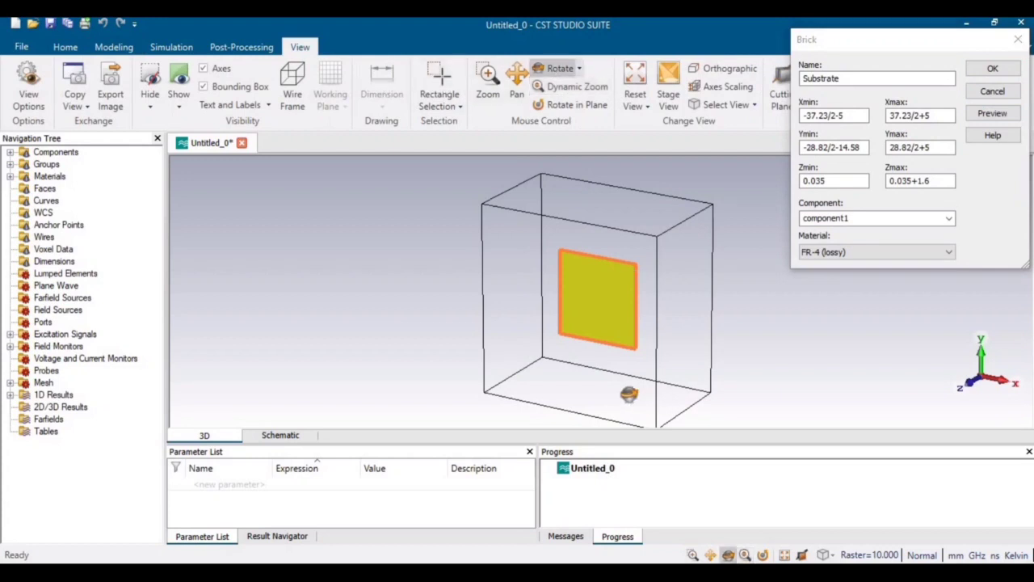
left_click_drag(568, 372, 526, 348)
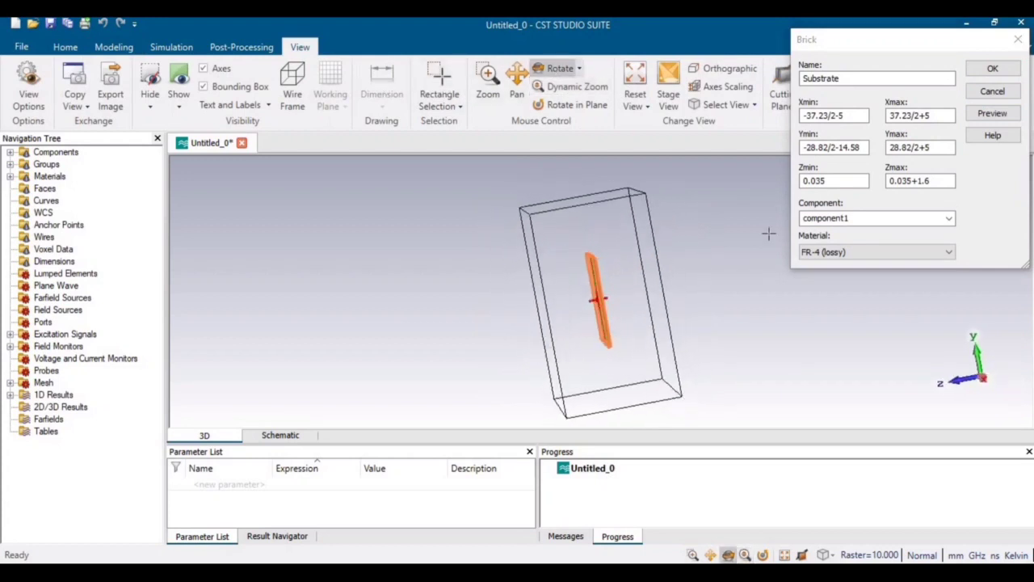
left_click(977, 65)
left_click(982, 68)
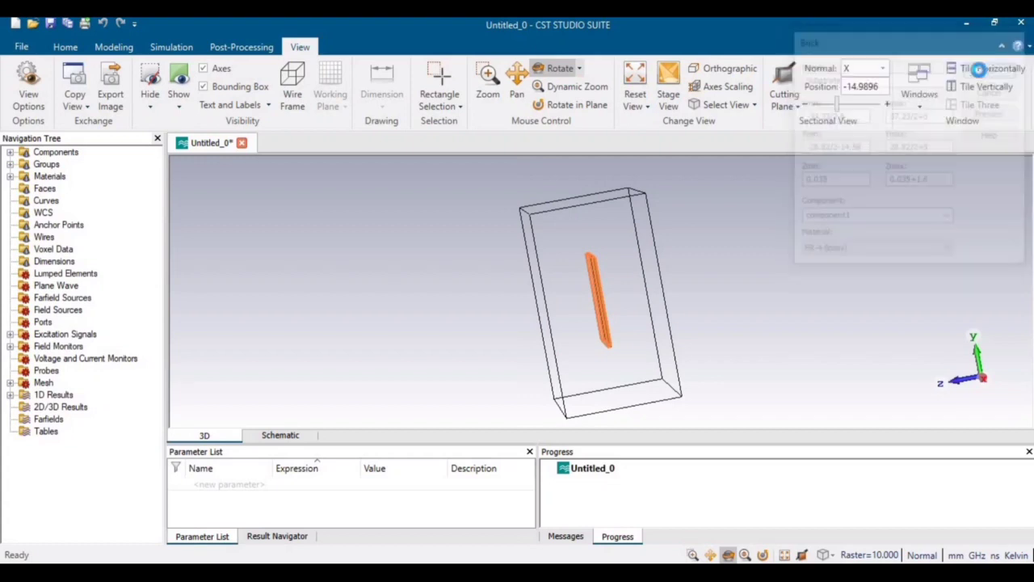
left_click_drag(615, 288, 594, 299)
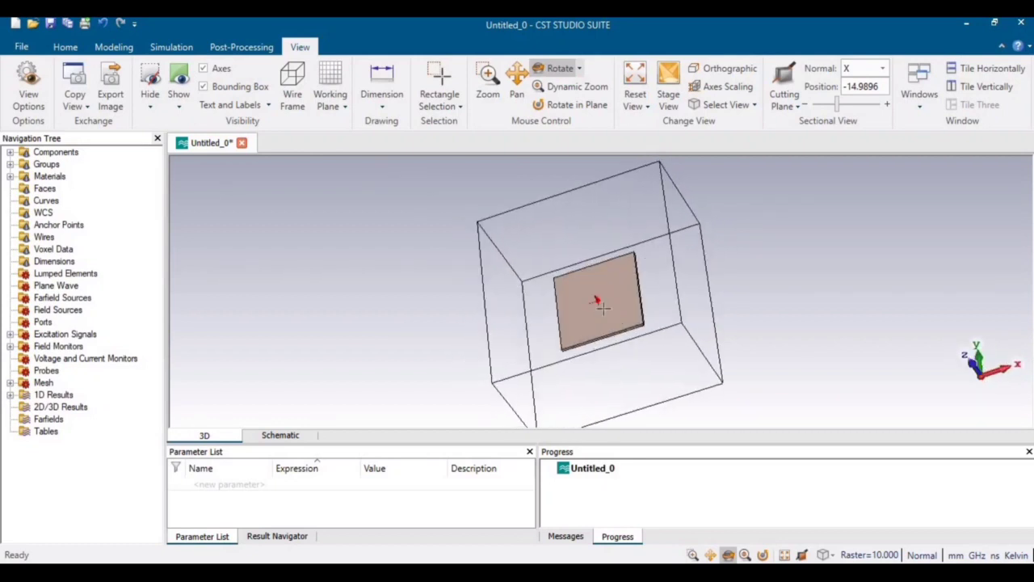
left_click(113, 47)
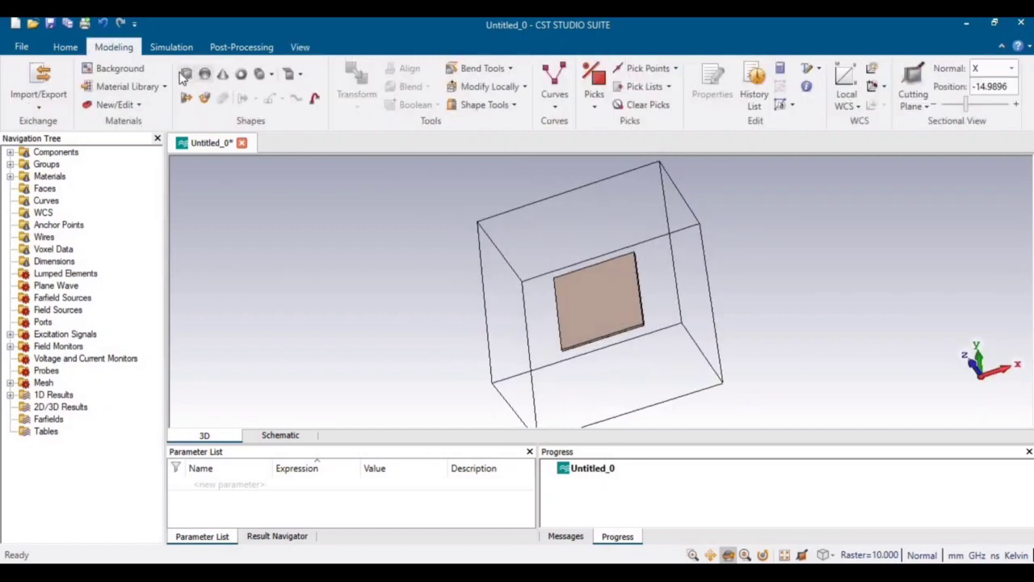
Start a new brick named Patch with Xmin -37.23/2
left_click(186, 74)
key("Escape")
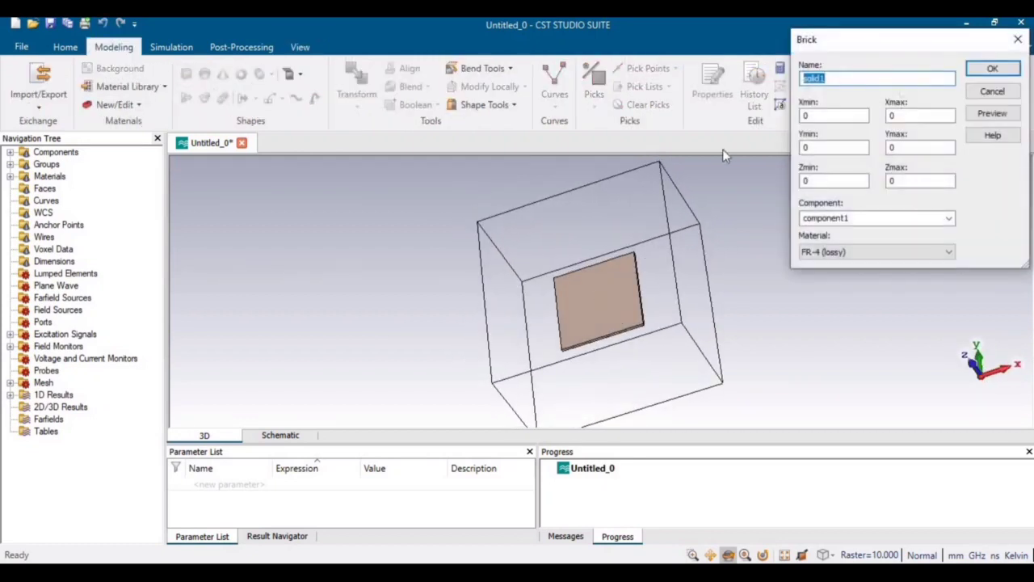
type("Patch")
left_click(833, 116)
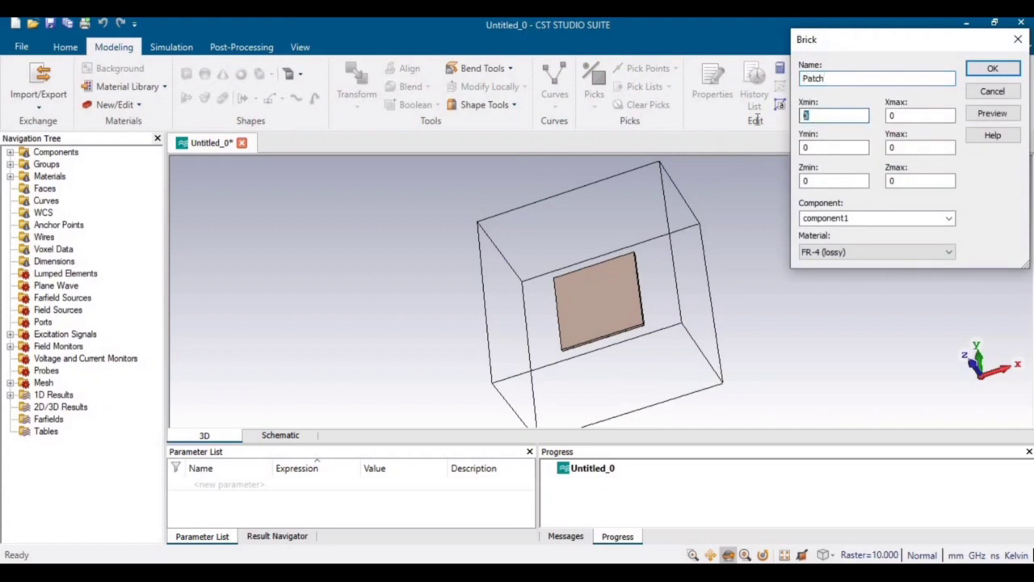
key("alt+Tab")
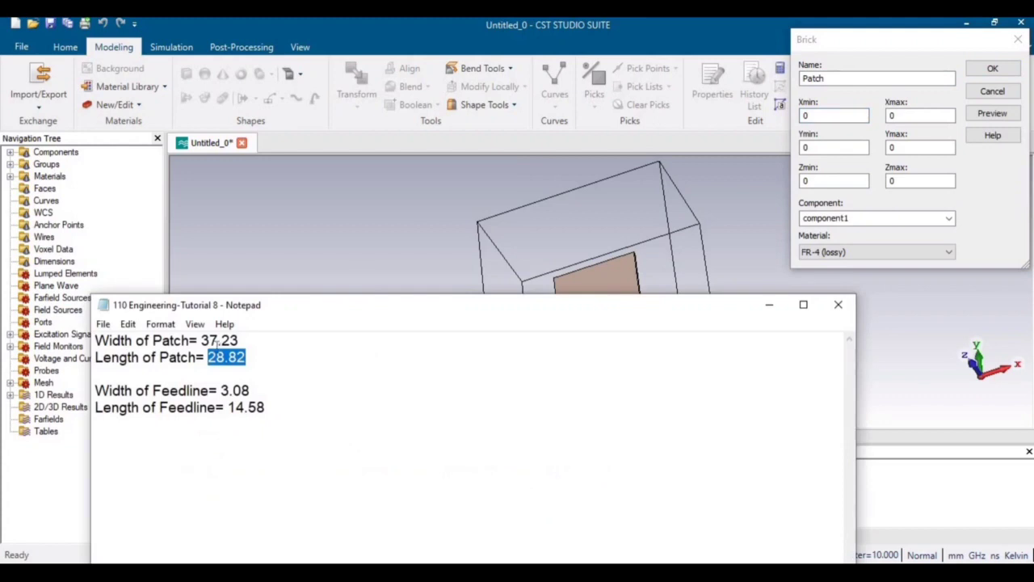
left_click_drag(242, 343, 204, 346)
key("ctrl+c")
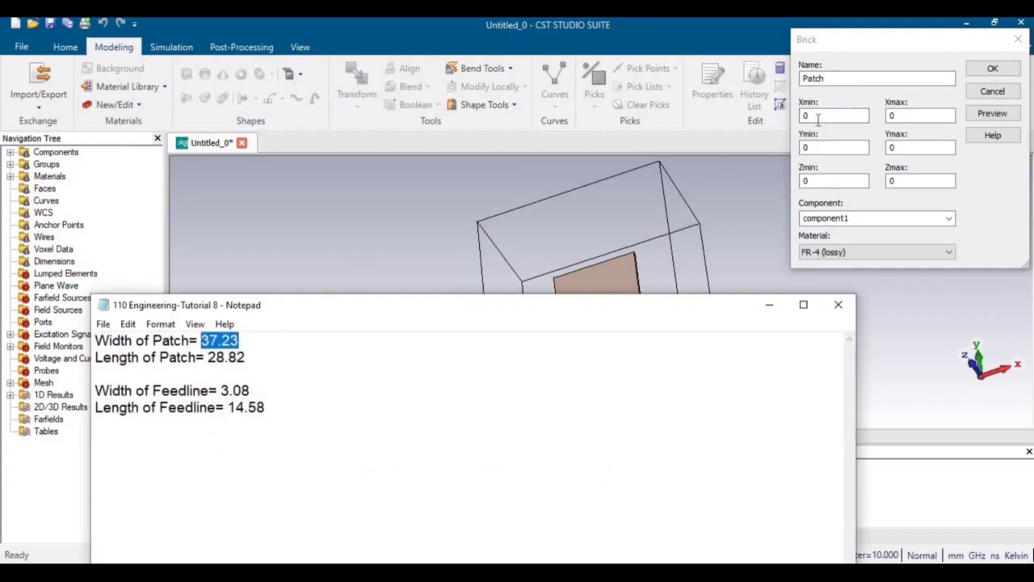
key("alt+Tab")
key("ctrl+v")
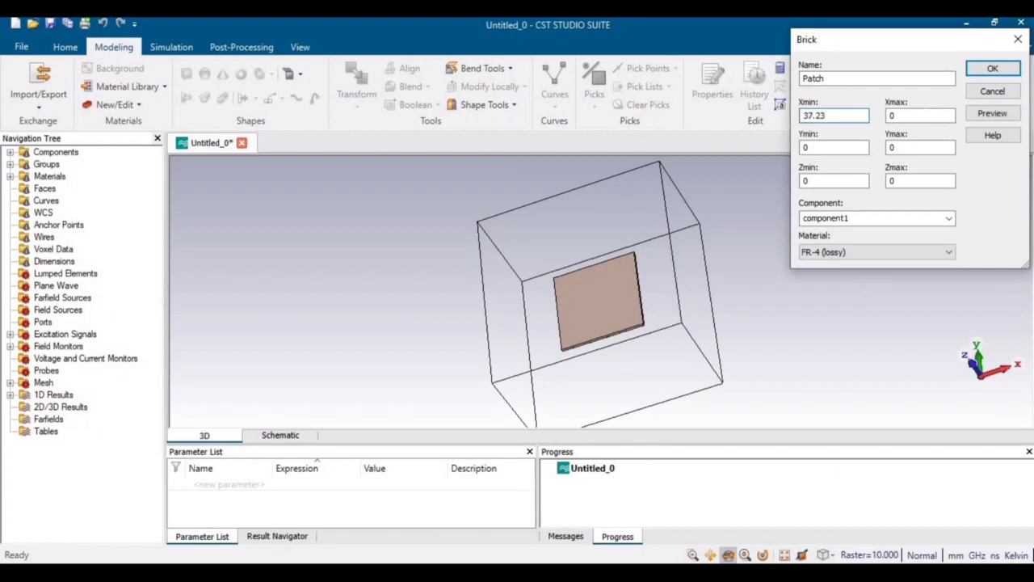
type("/2")
key("Home")
type("-")
left_click_drag(844, 116, 805, 115)
key("ctrl+c")
Set the Patch Xmax to 37.23/2
double_click(912, 115)
type("37.23/2")
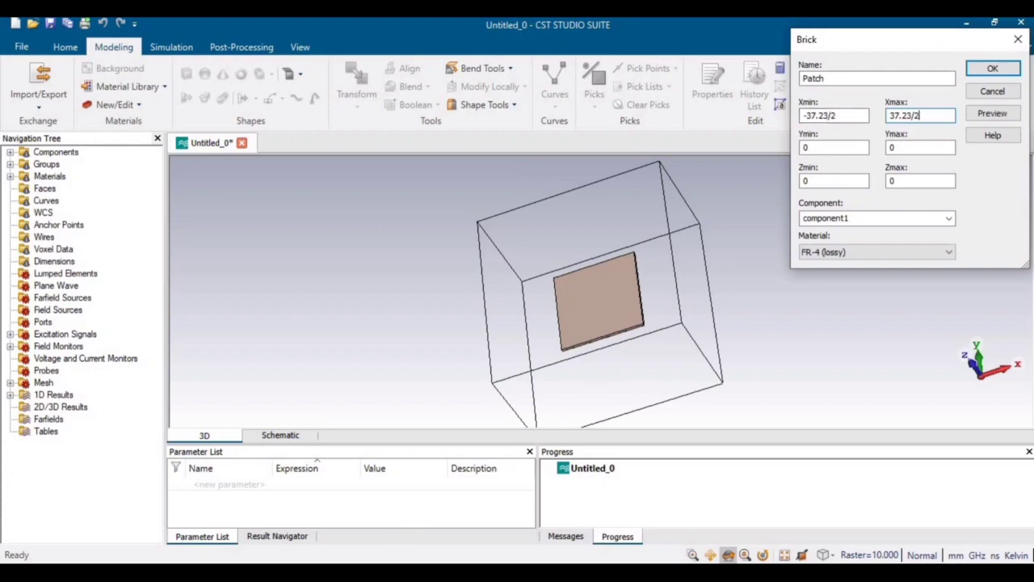
key("alt+Tab")
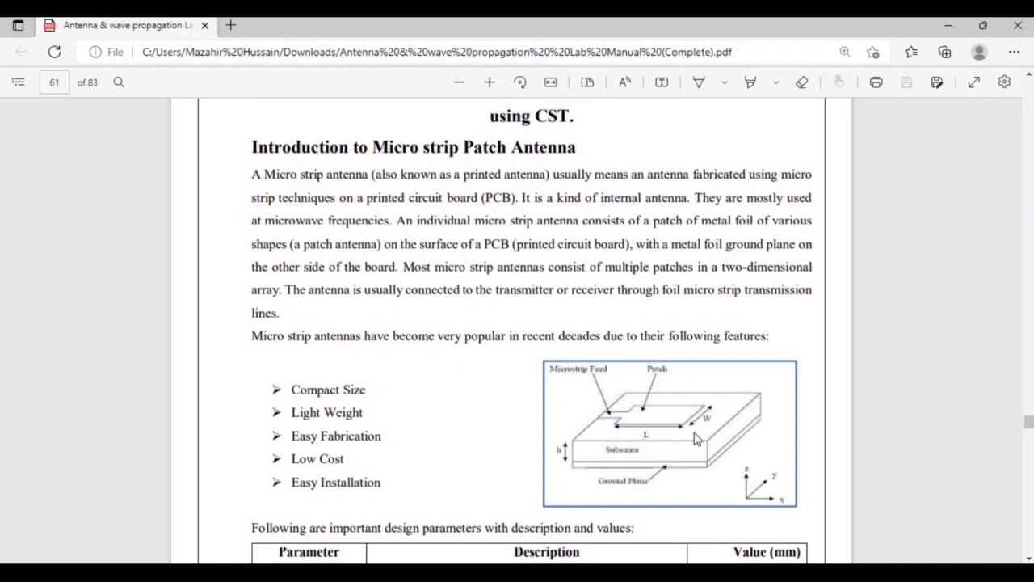
key("alt+Tab")
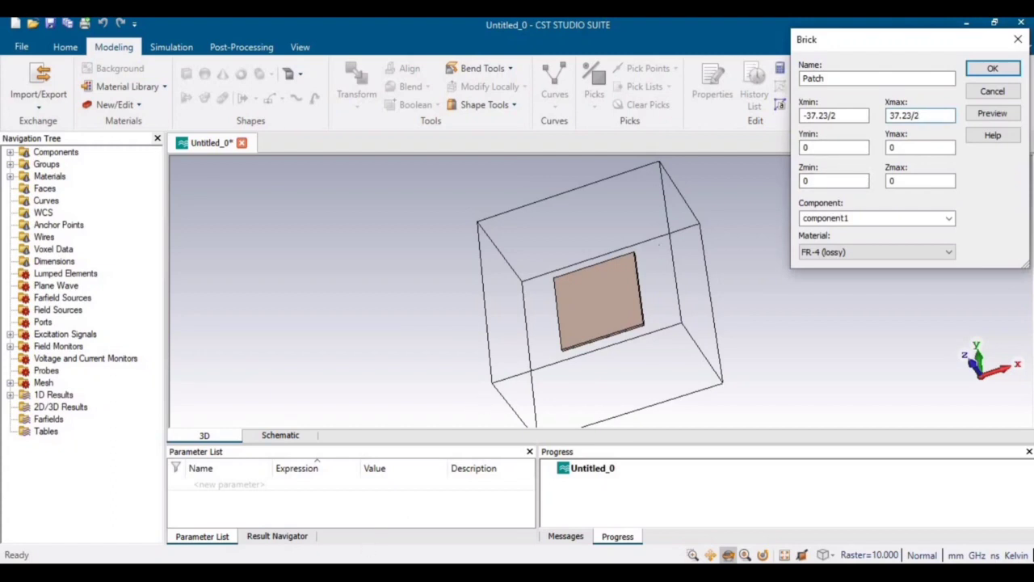
Set the Patch Y range to -28.82/2 through 28.82/2
key("alt+Tab")
left_click_drag(247, 363, 209, 366)
key("ctrl+v")
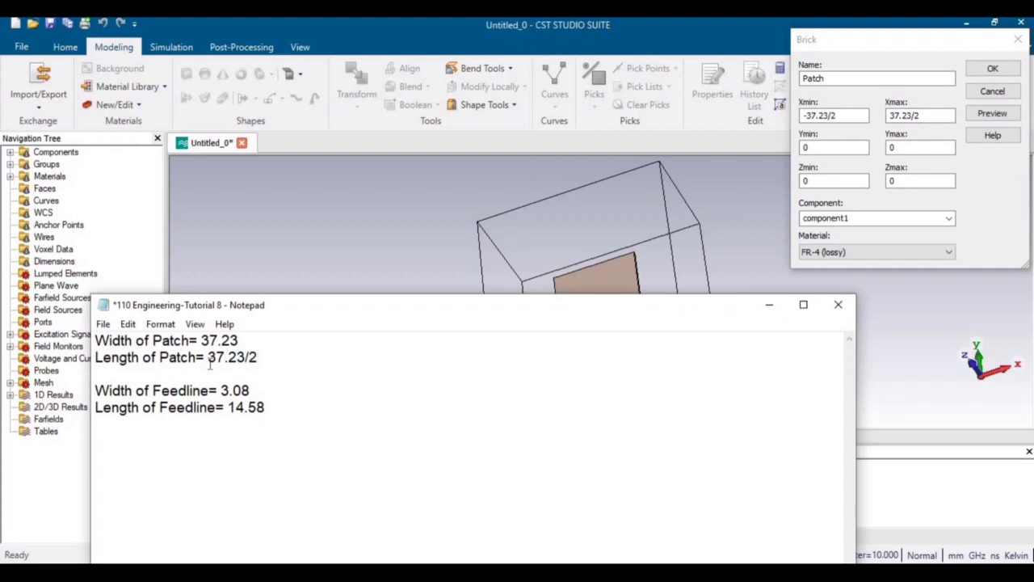
key("ctrl+z")
key("ctrl+c")
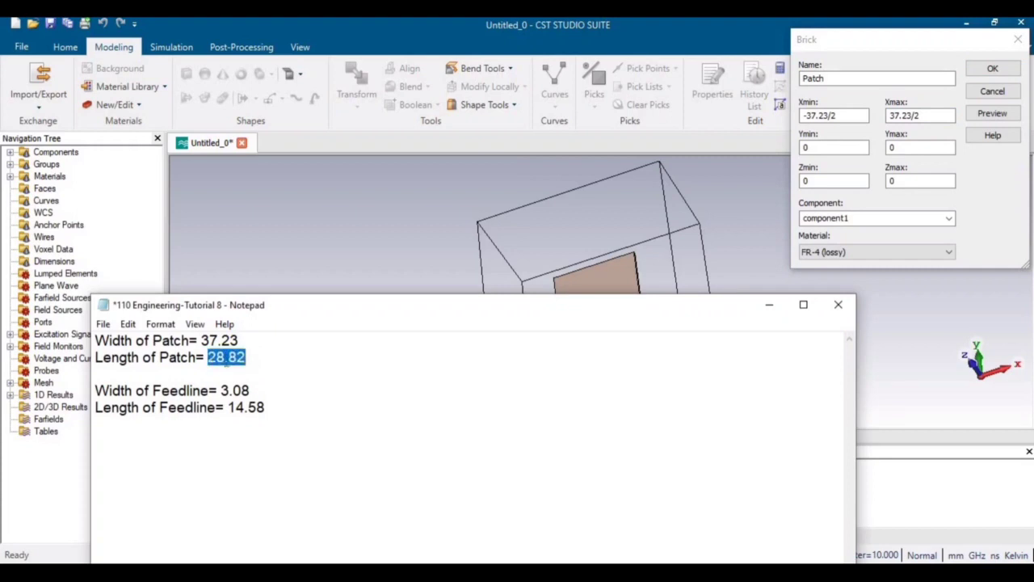
double_click(832, 147)
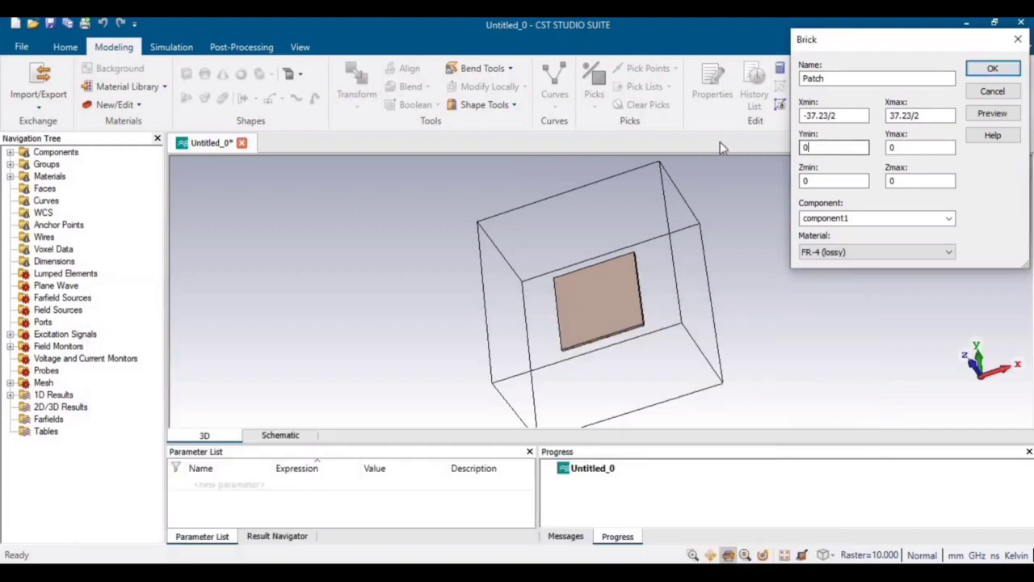
type("-")
key("ctrl+v")
type("/2")
key("Tab")
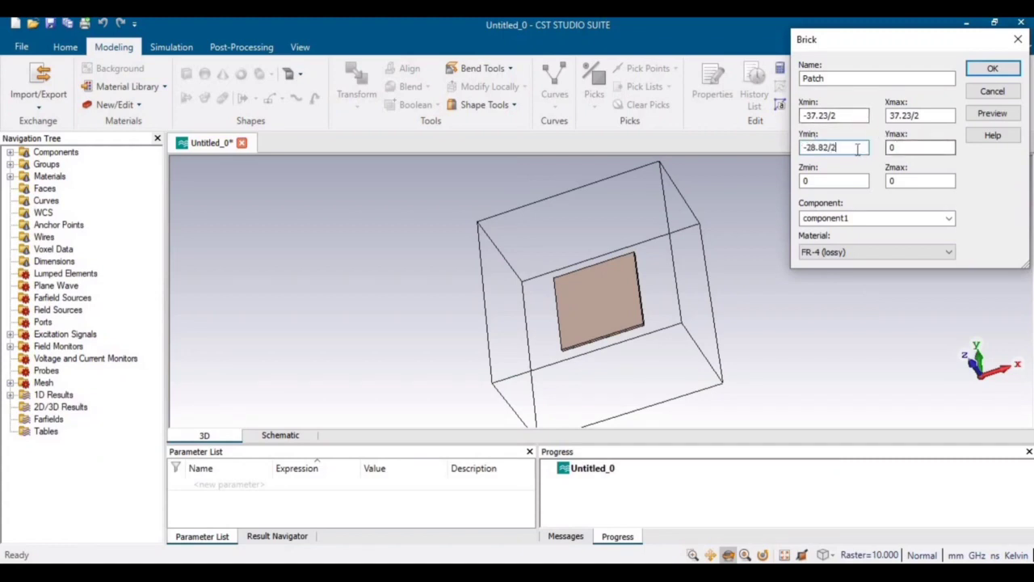
key("ctrl+v")
type("/2")
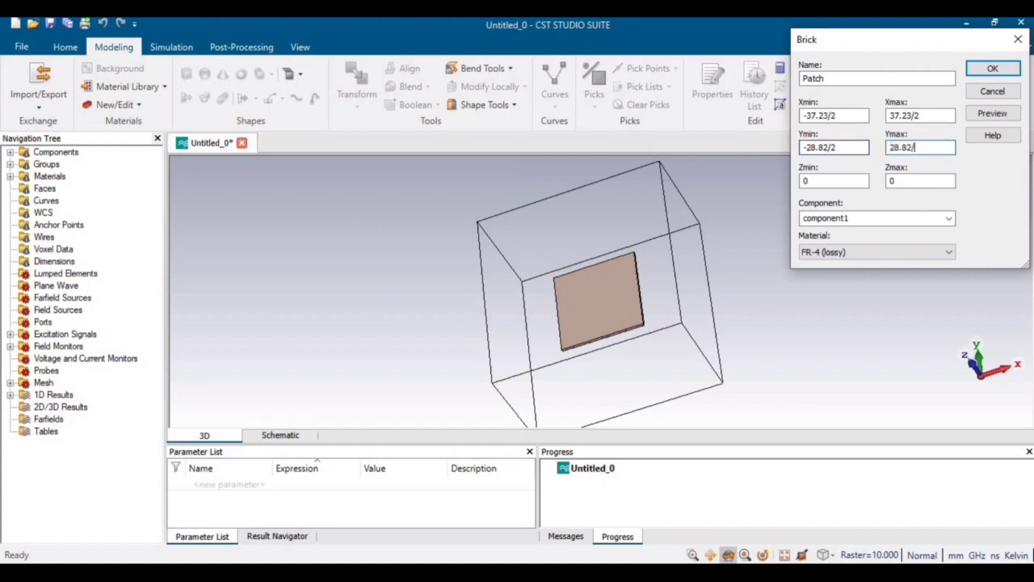
Set the Patch Z range from 0.035+1.6 to 0.035+1.6+0.035
left_click(837, 180)
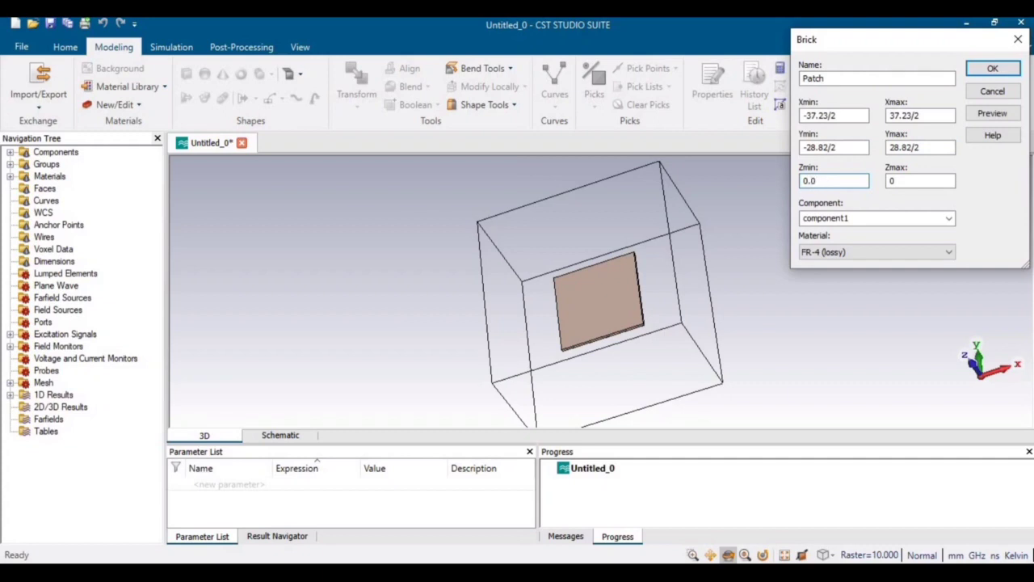
type("5+1.6")
left_click_drag(846, 181, 757, 180)
key("ctrl+c")
key("Tab")
key("ctrl+v")
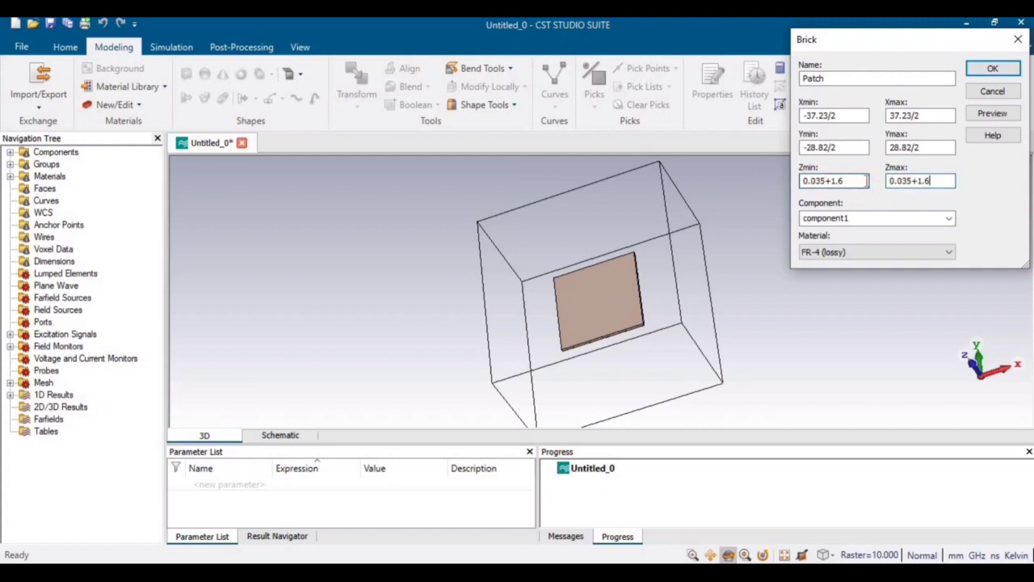
type("+0.035")
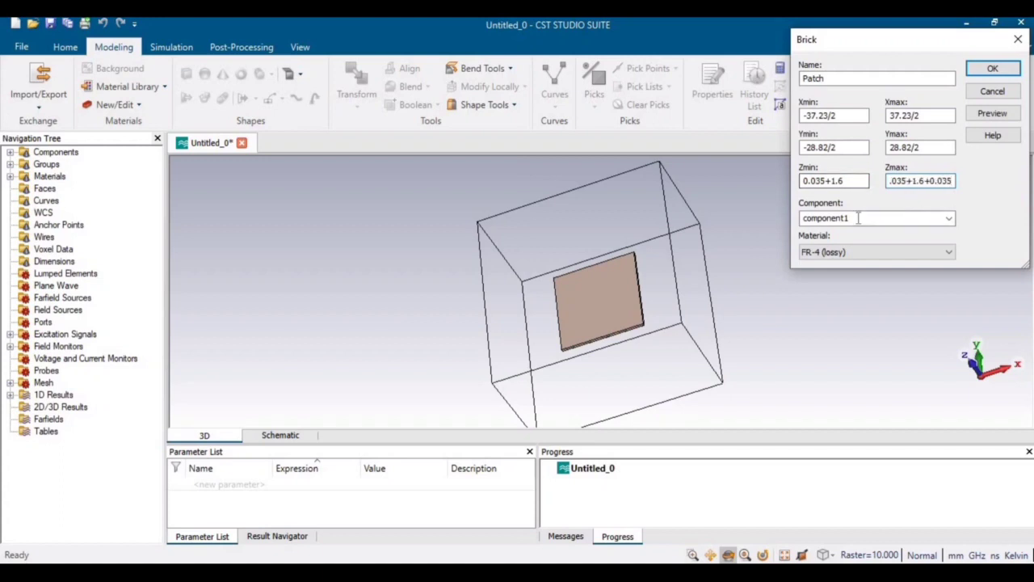
Make the Patch Copper (annealed), preview it, and create the brick
left_click(847, 253)
left_click(838, 285)
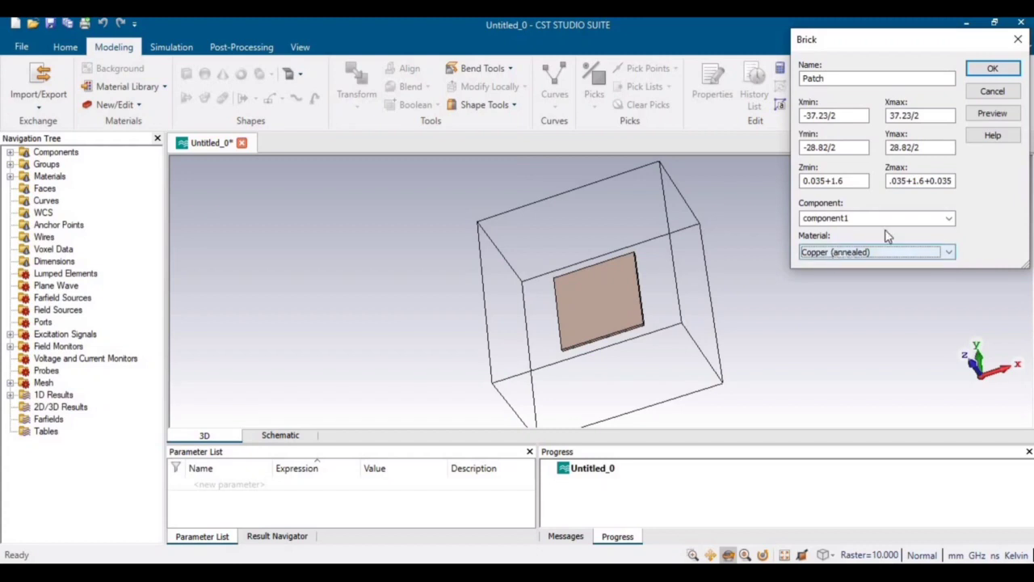
left_click(999, 115)
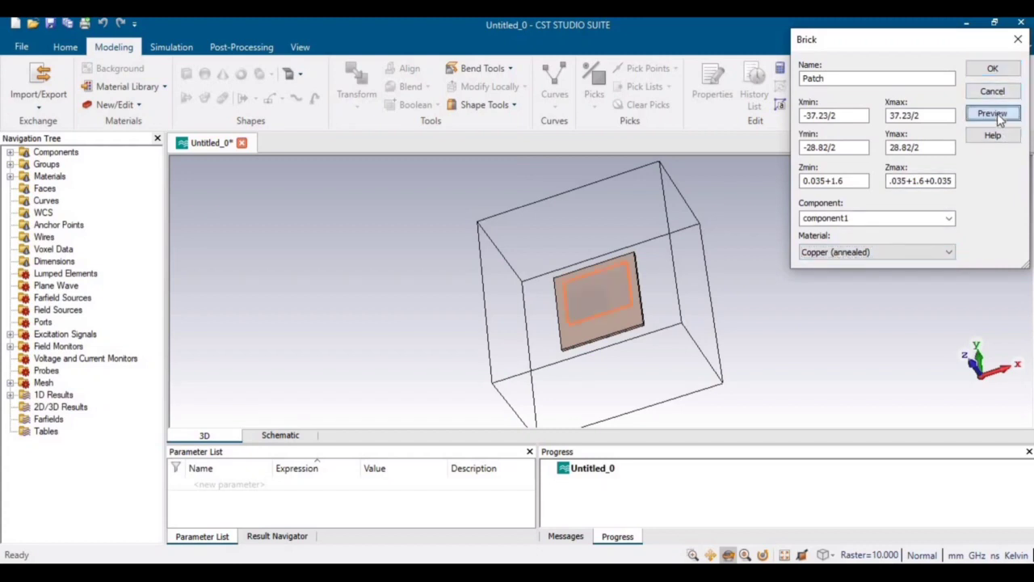
left_click(998, 71)
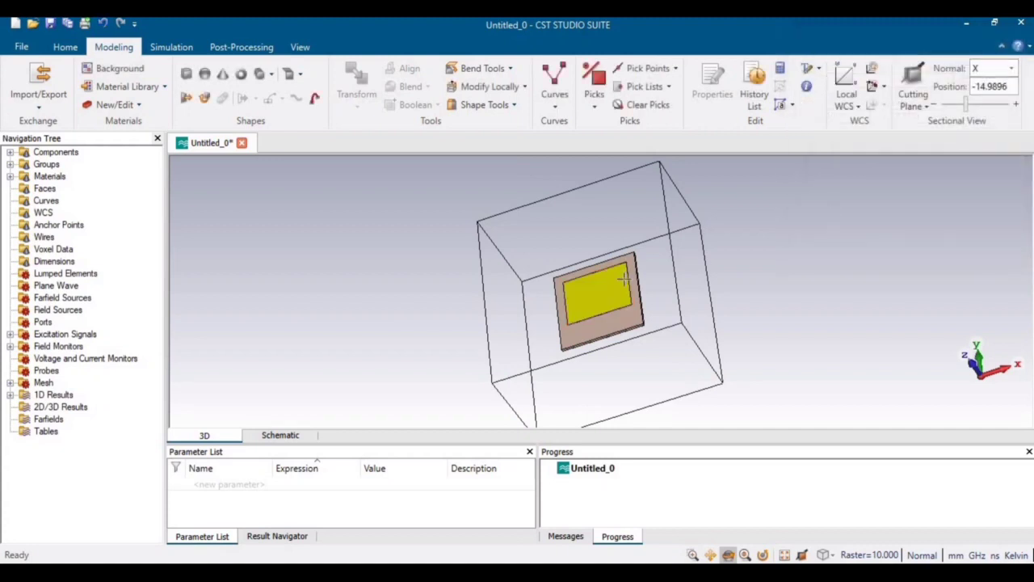
Switch to the front view, then zoom in and pan to centre the patch
key("space")
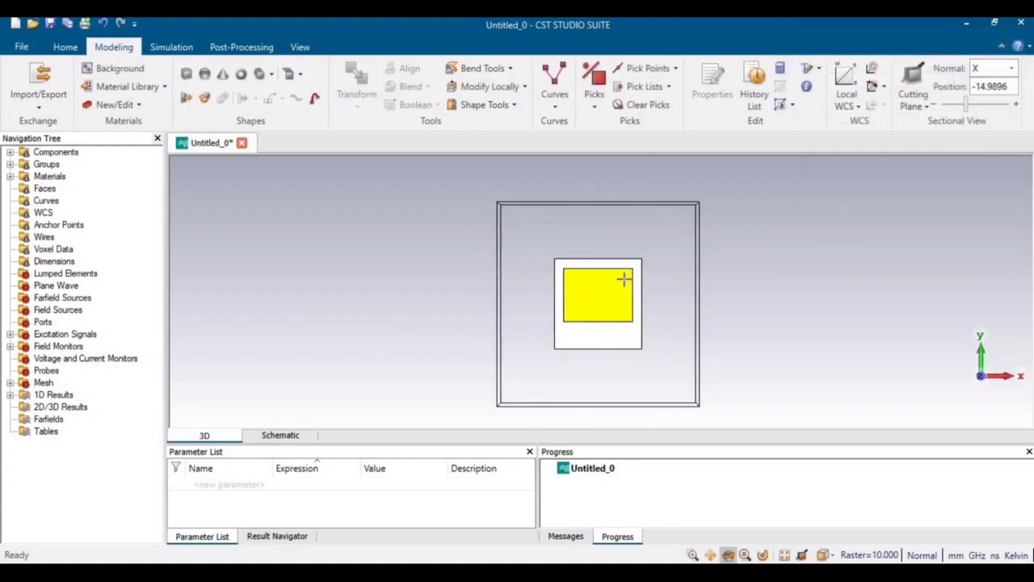
left_click(300, 46)
mouse_move(596, 260)
left_mouse_down()
mouse_move(596, 272)
mouse_move(596, 260)
left_mouse_up()
left_click(569, 86)
left_click_drag(595, 302, 589, 451)
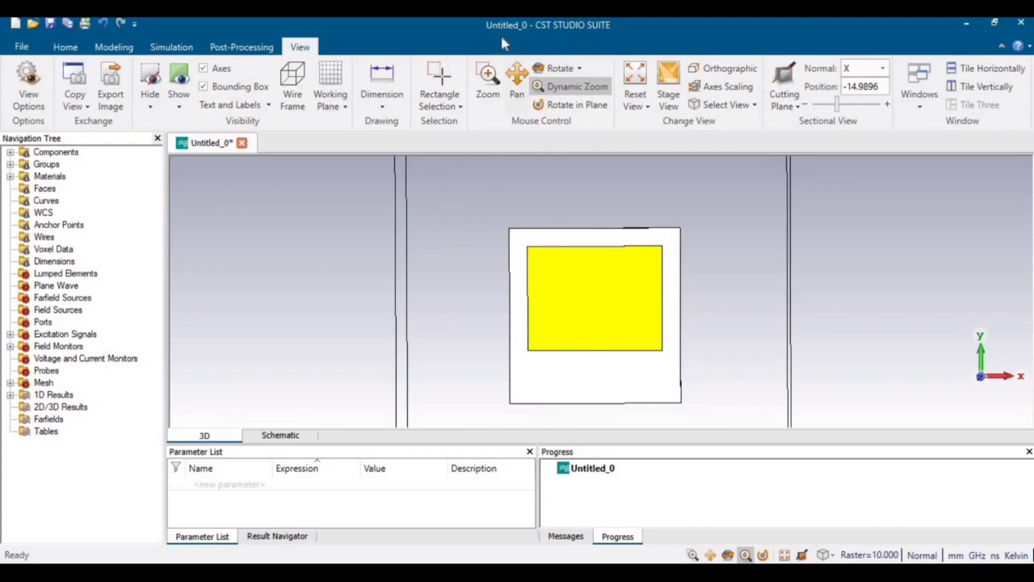
left_click(517, 77)
left_click_drag(582, 302, 551, 239)
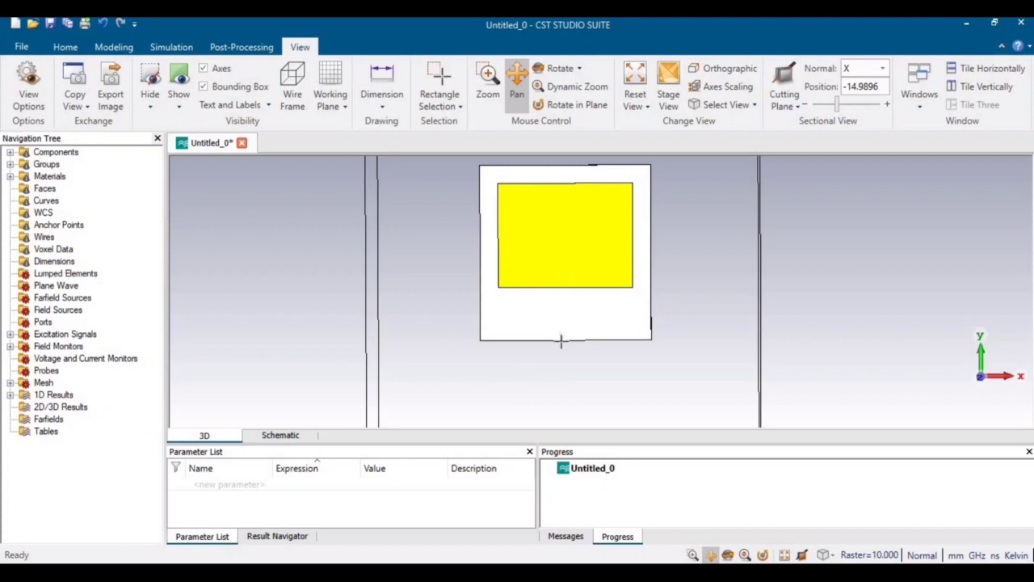
left_click(113, 47)
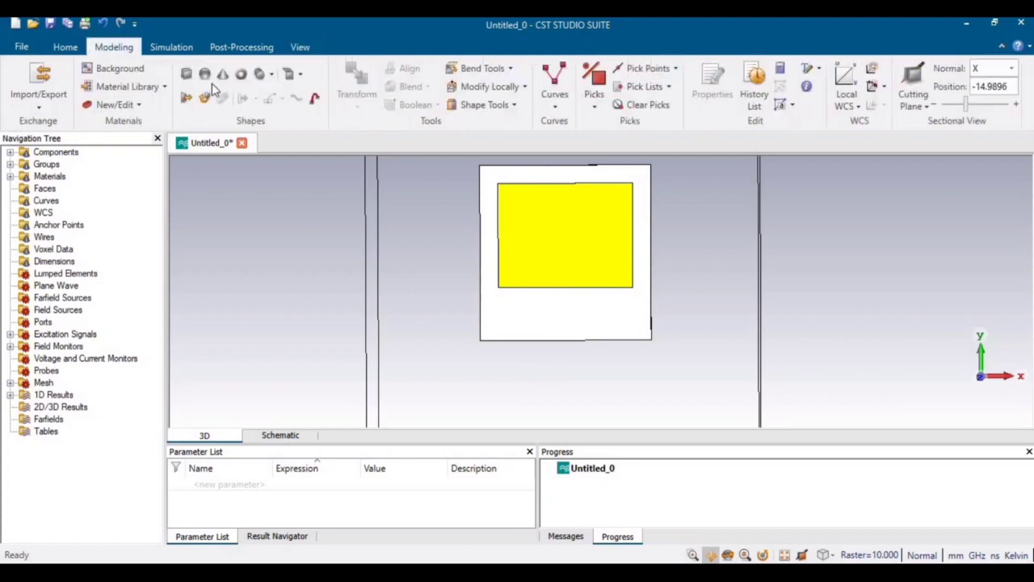
Start a new brick and name it Patch_cut
left_click(186, 74)
key("Escape")
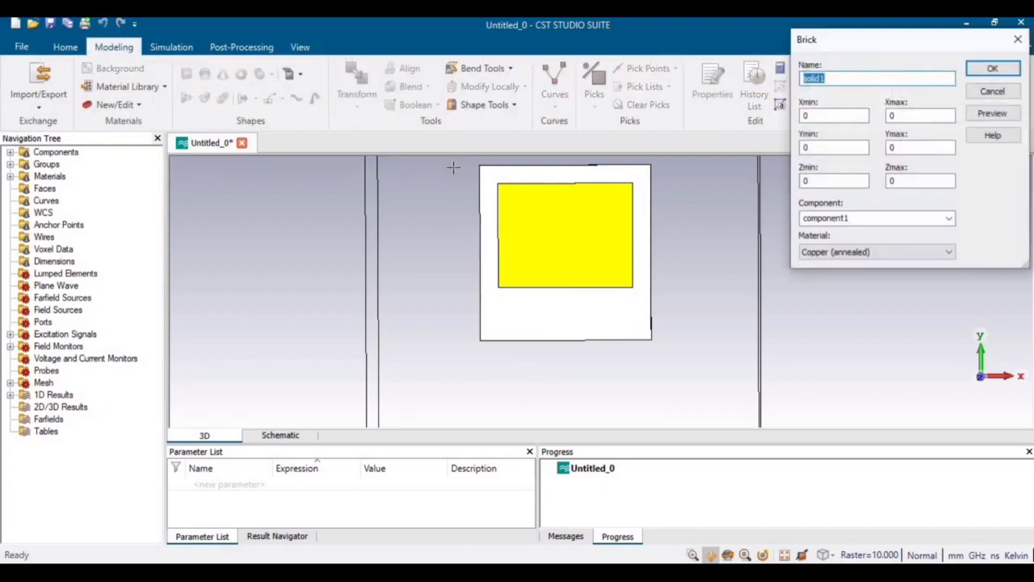
type("Patch_cut")
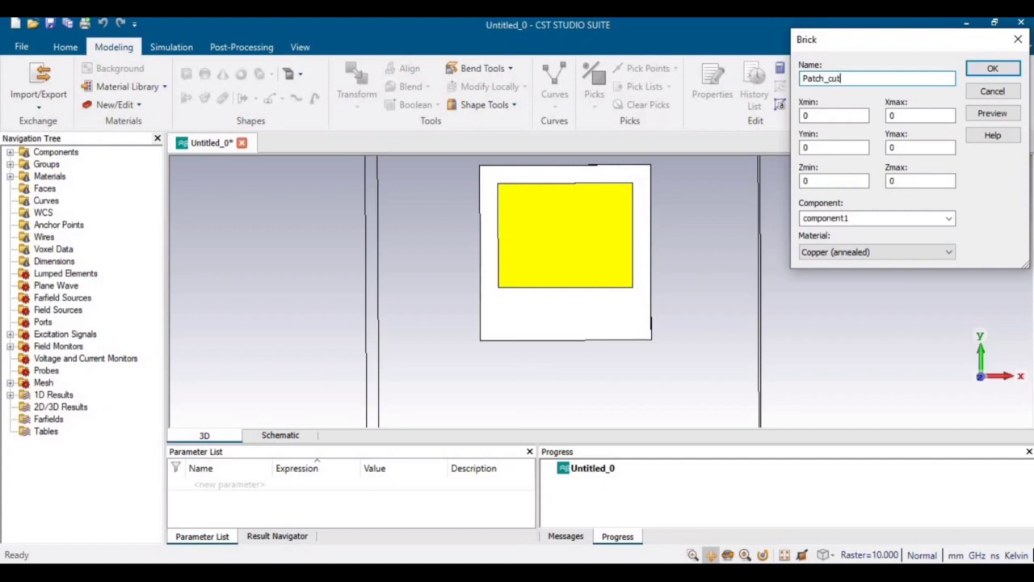
Build the Xmin expression from the feedline width 3.08 copied from the design notes
left_click(862, 118)
key("shift+Home")
key("alt+Tab")
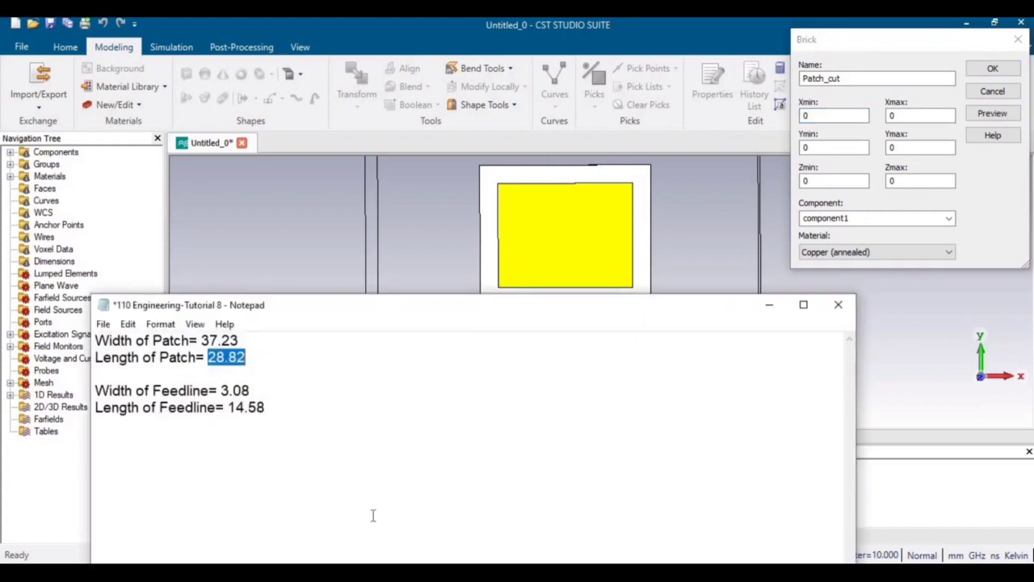
left_click(251, 391)
left_click(221, 391, "shift")
key("ctrl+c")
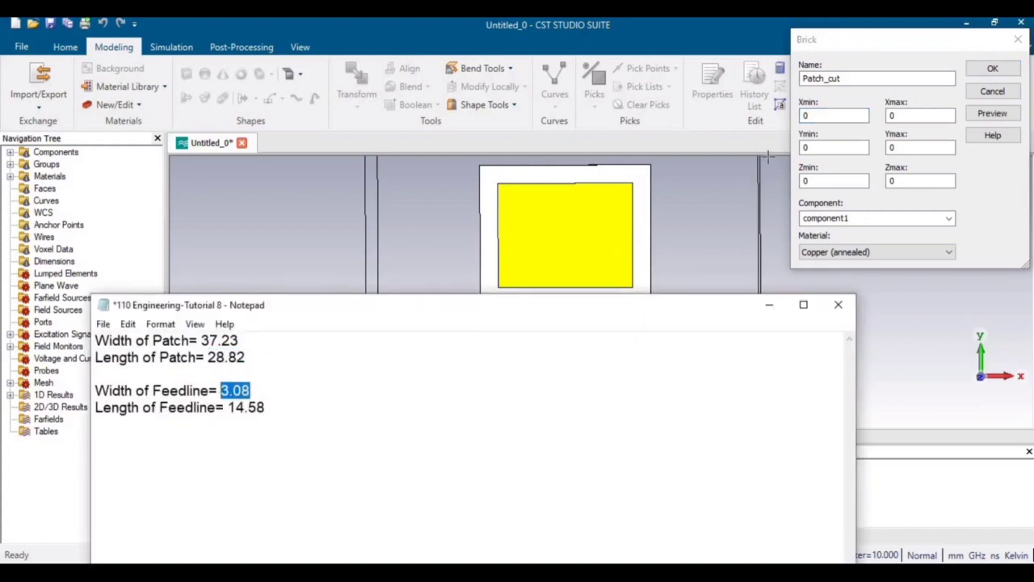
left_click(831, 116)
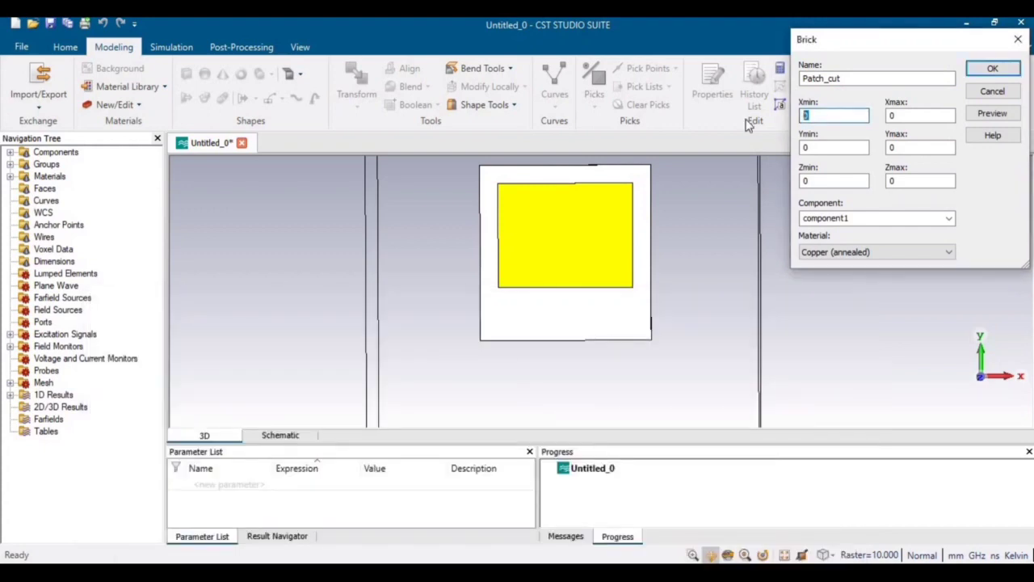
key("ctrl+v")
left_click(804, 116)
type("-")
left_click(841, 114)
type("/")
left_click_drag(844, 115, 789, 117)
key("ctrl+c")
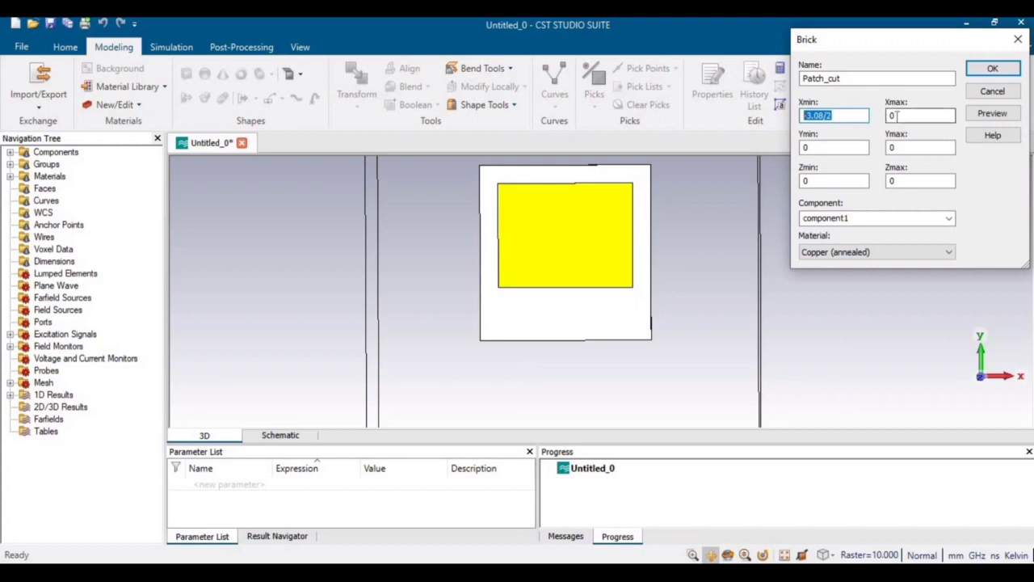
Mirror it into Xmax and widen both limits by 1 mm: -3.08/2-1 to 3.08/2+1
double_click(893, 115)
key("ctrl+v")
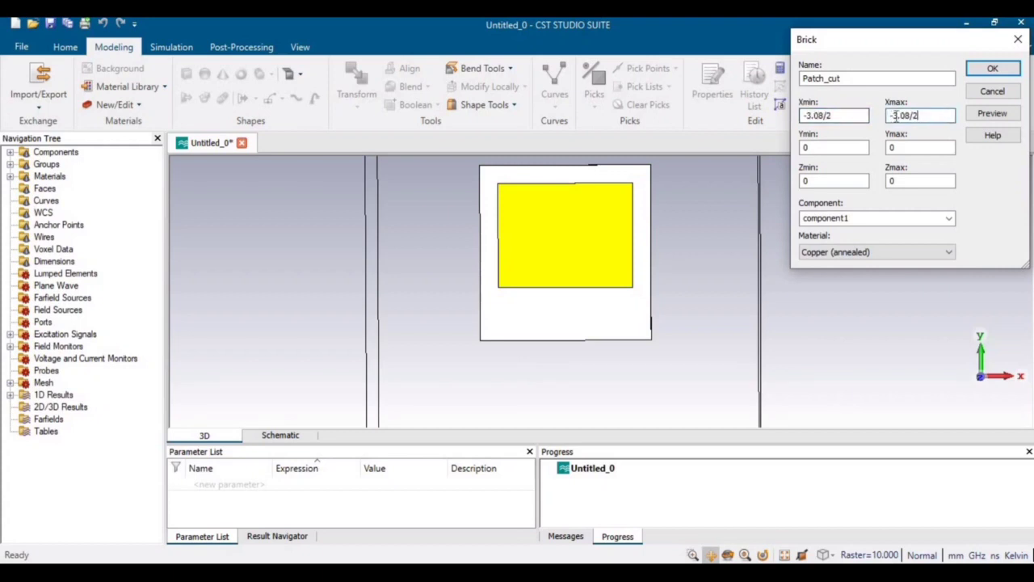
left_click(894, 115)
key("BackSpace")
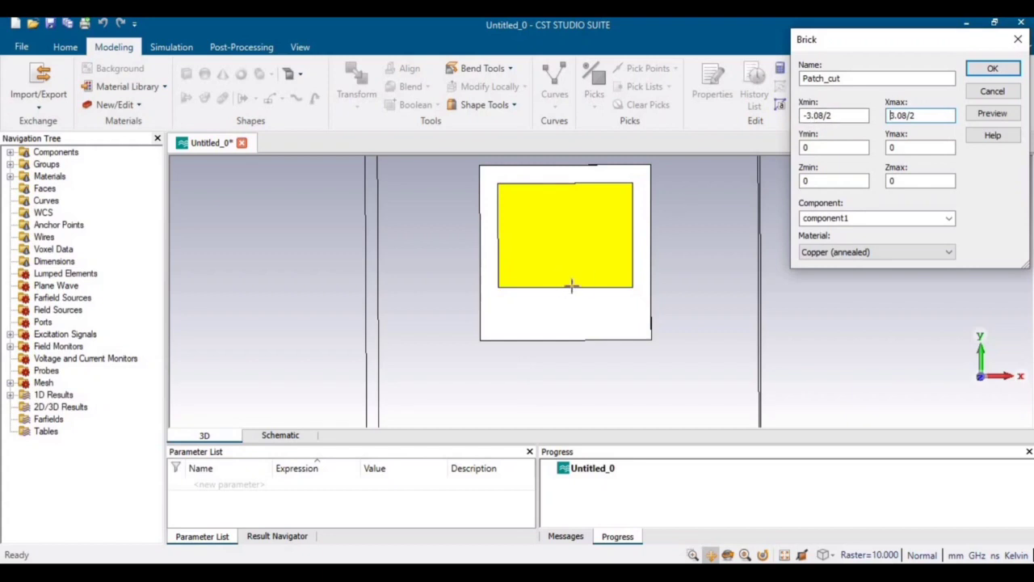
left_click(839, 115)
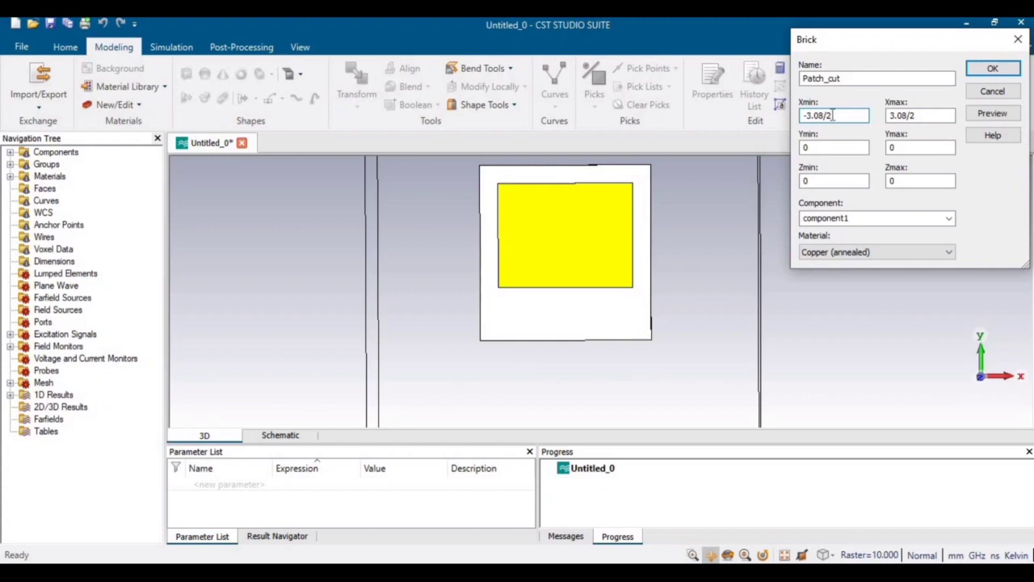
type("-1")
left_click(920, 115)
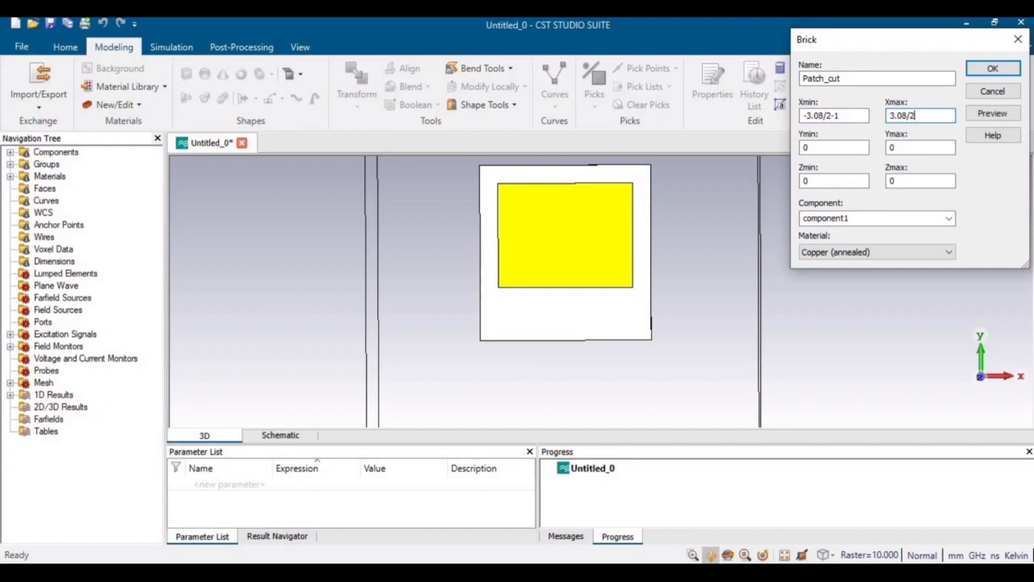
type("+1")
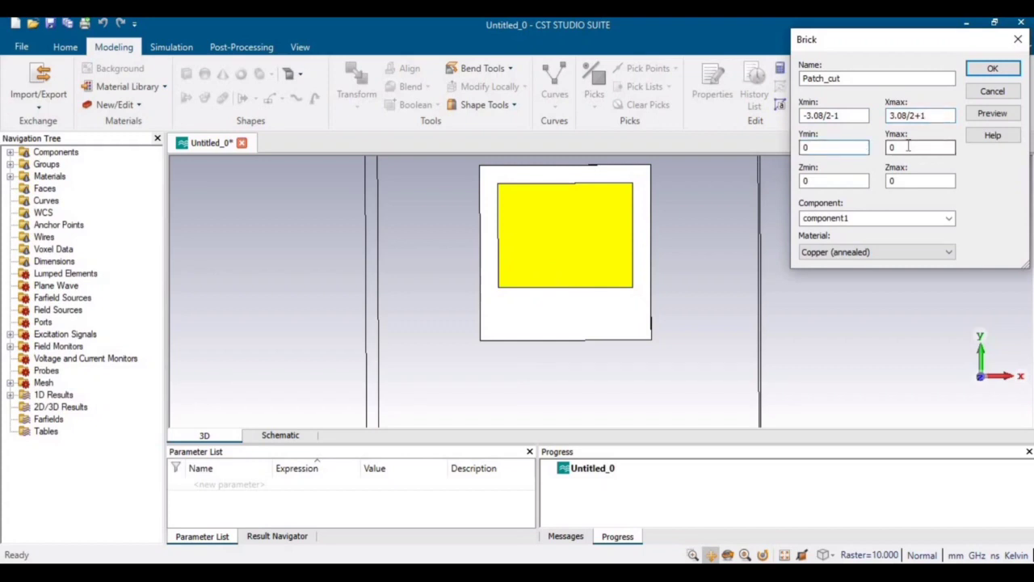
double_click(833, 147)
Set Y from -28.82/2 to -28.82/2+1.2 using the patch length 28.82
type("-")
key("alt+Tab")
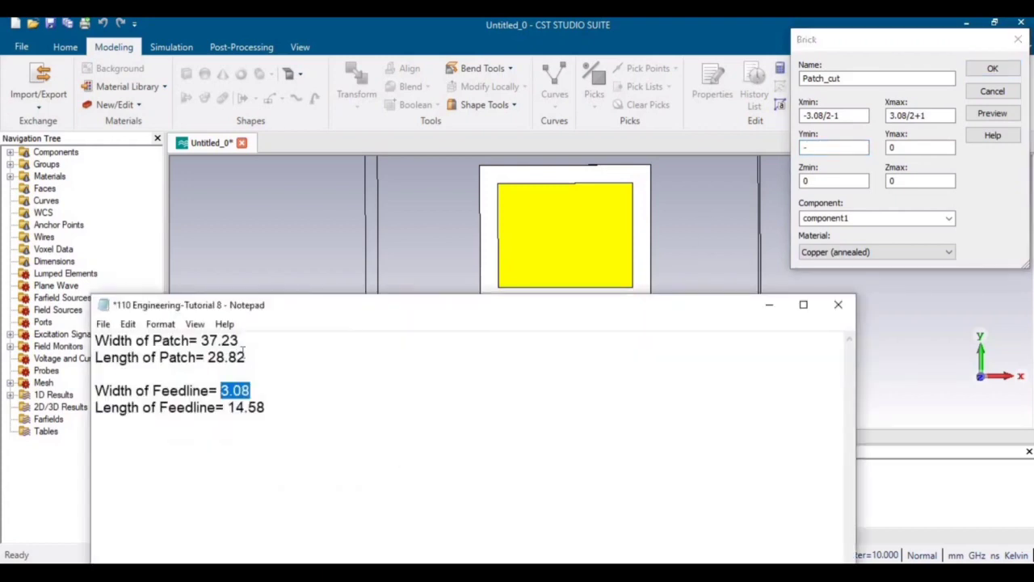
left_click_drag(246, 357, 208, 357)
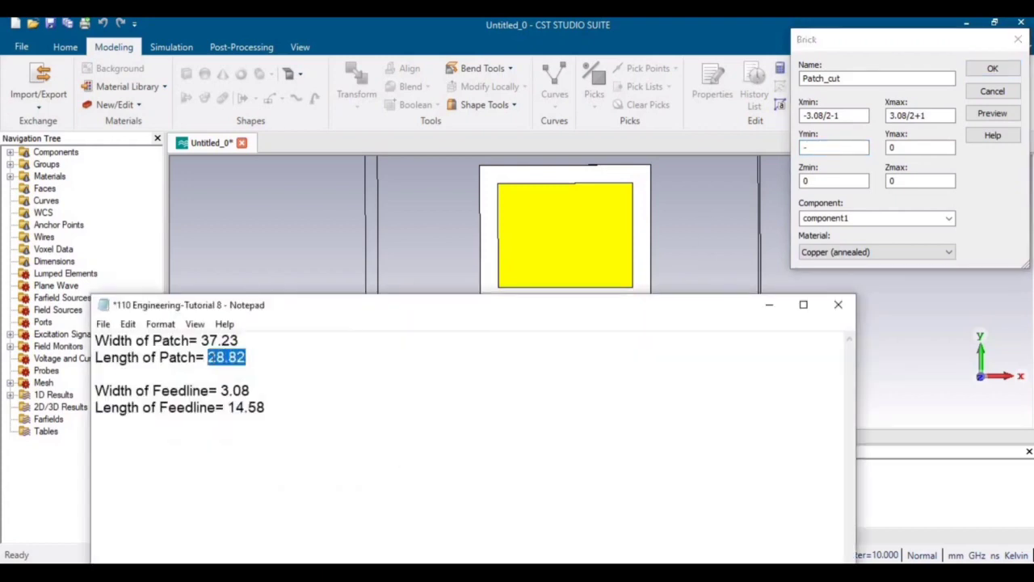
left_click(832, 146)
type("-")
key("ctrl+v")
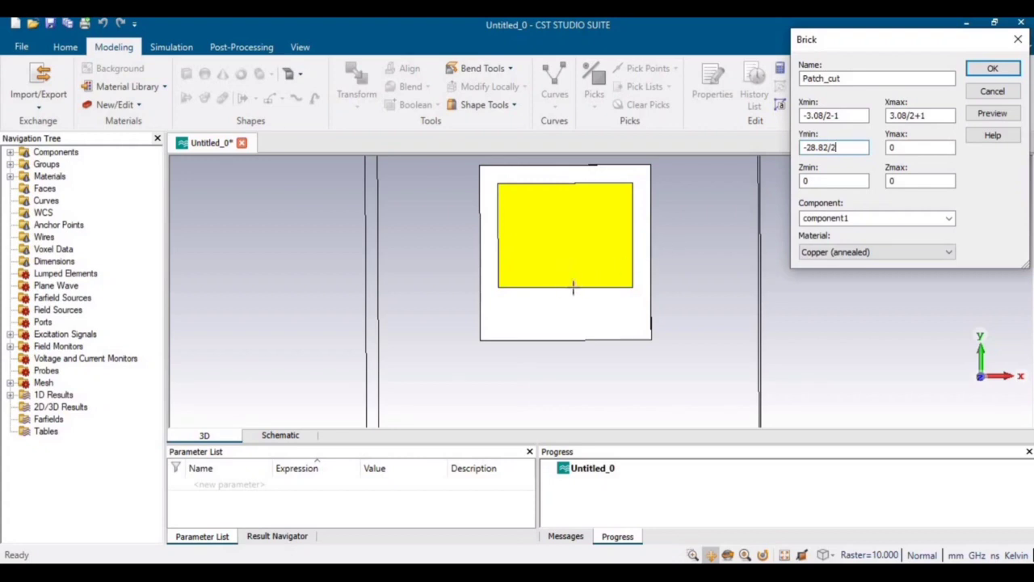
left_click_drag(839, 148, 776, 152)
double_click(893, 147)
key("ctrl+v")
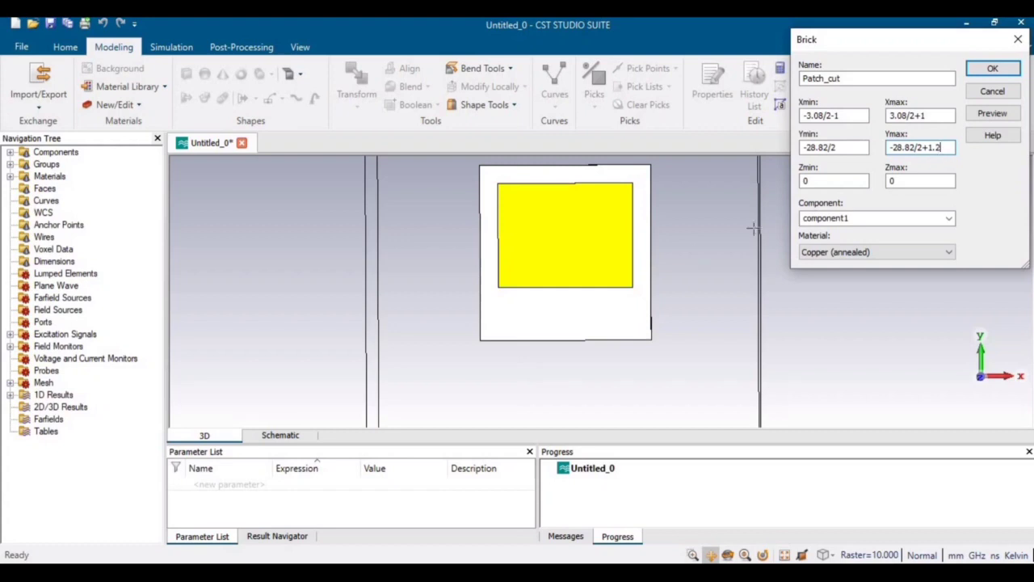
Set Z from 0.035+1.6 to 0.035+1.6+0.035, one copper layer thick
left_click(814, 181)
left_click_drag(814, 181, 796, 189)
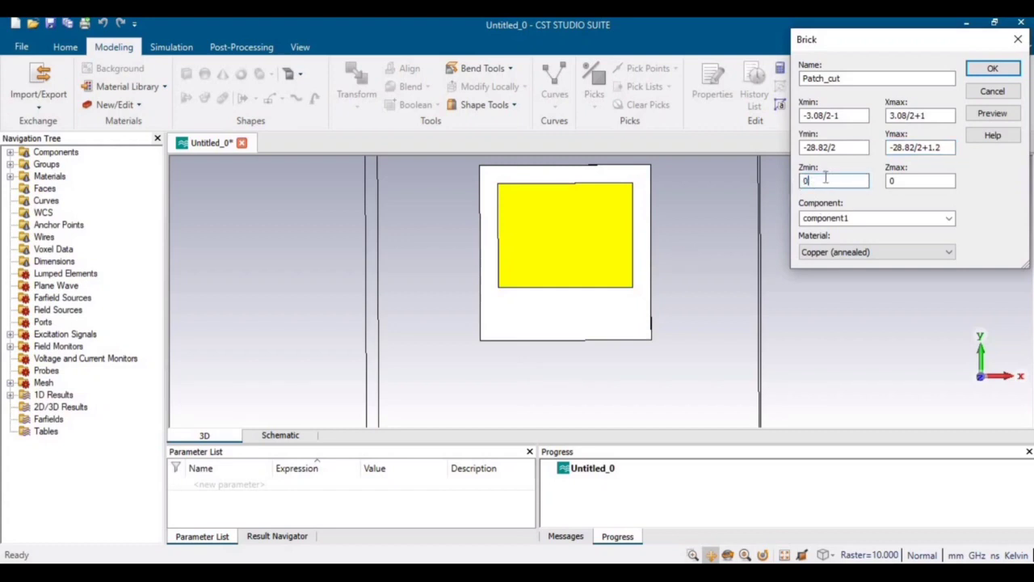
type("0.035")
key("ctrl+a")
key("ctrl+c")
double_click(929, 181)
key("ctrl+v")
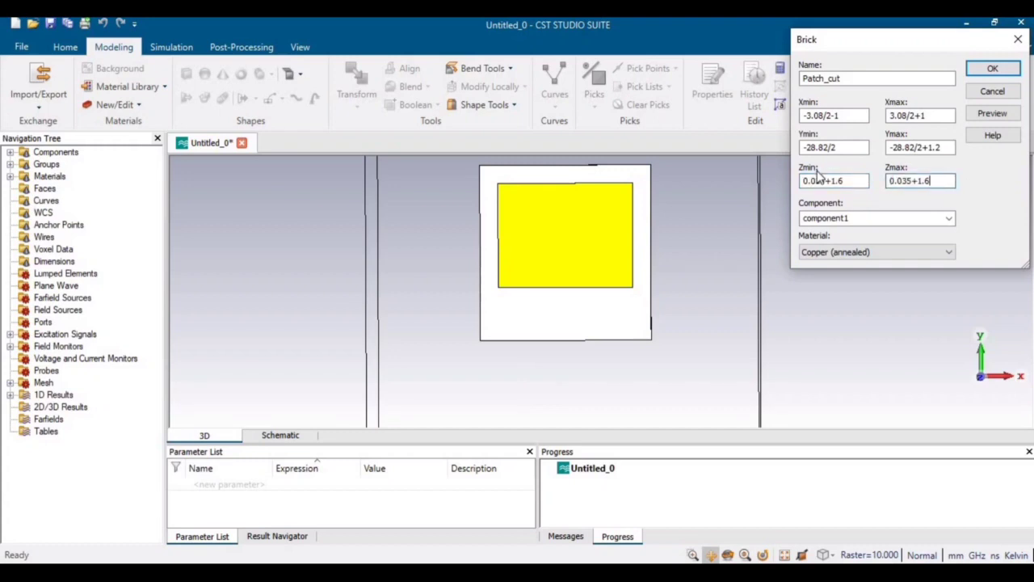
type("+0.035")
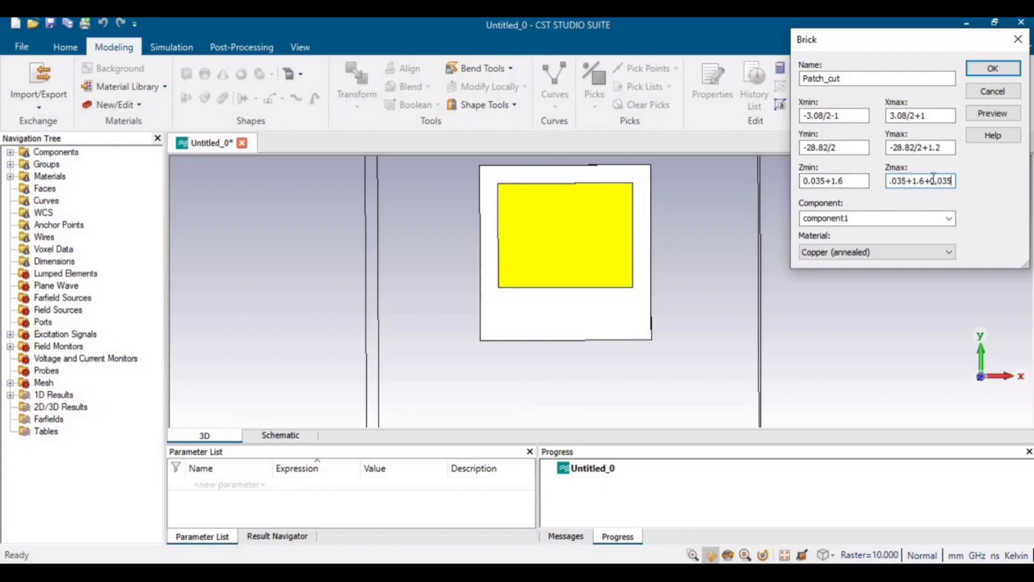
left_click(881, 254)
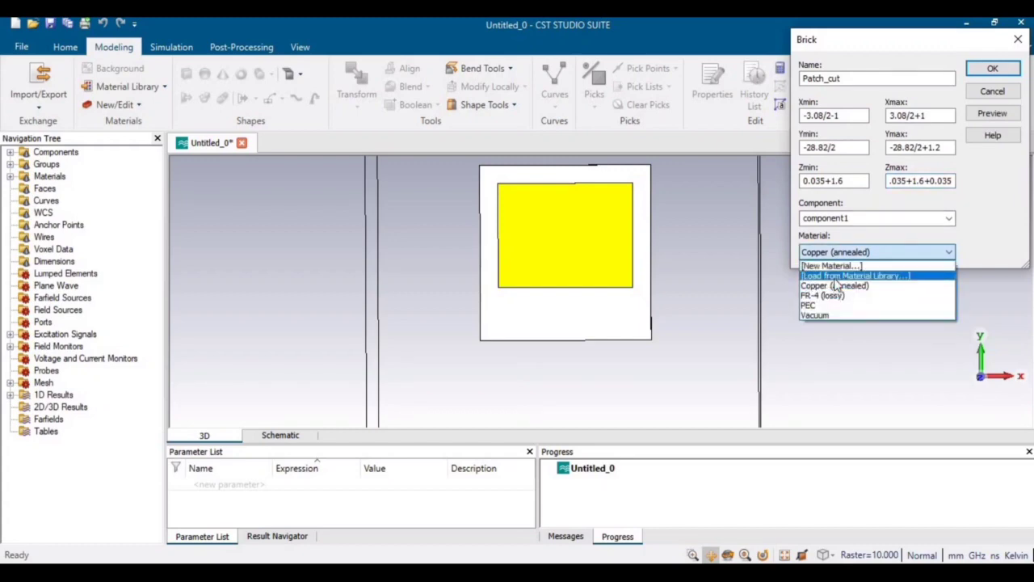
Load Nickel from the Material Library for Patch_cut and preview the block
left_click(823, 276)
left_click(726, 214)
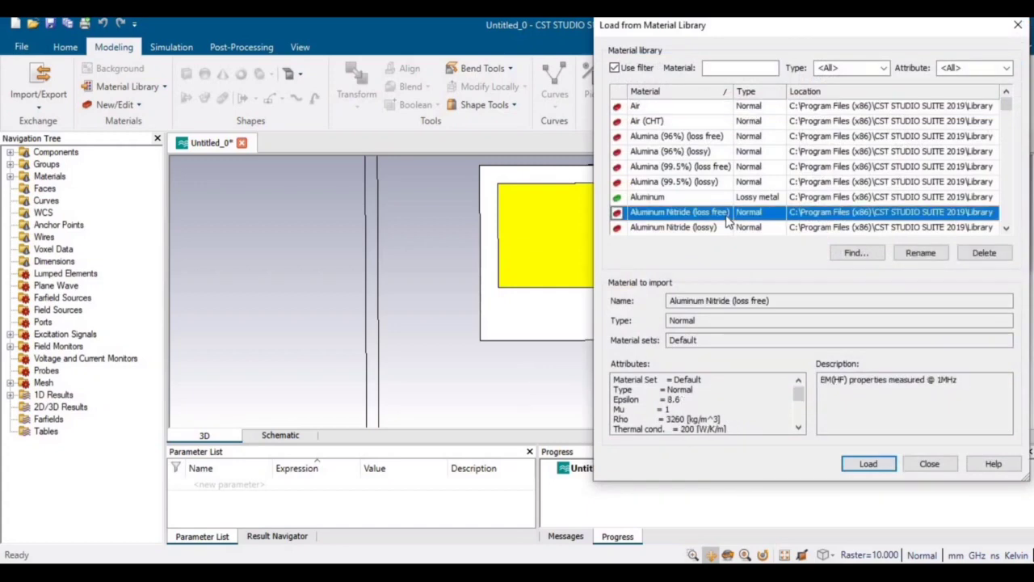
key("n")
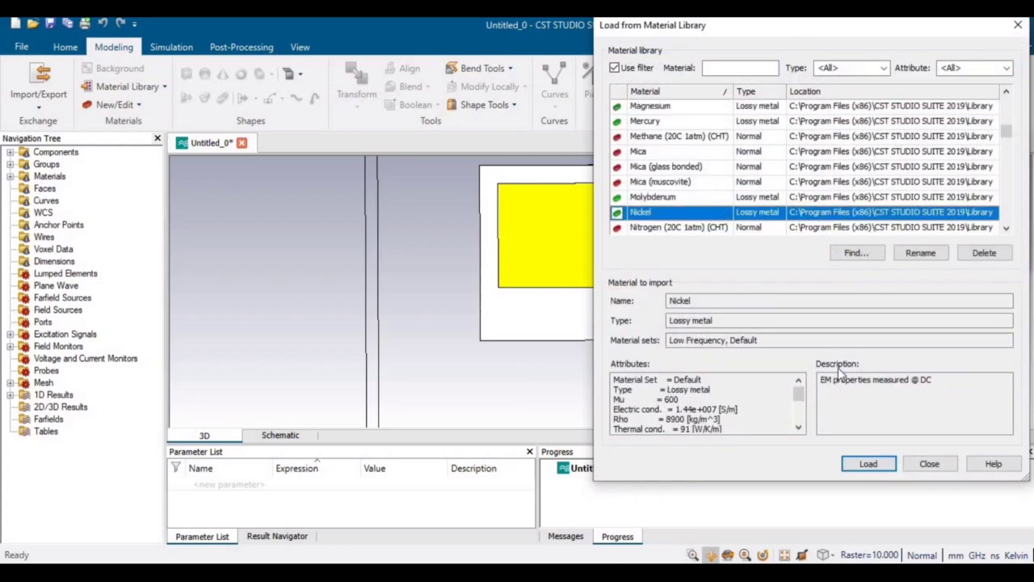
left_click(868, 463)
left_click(988, 114)
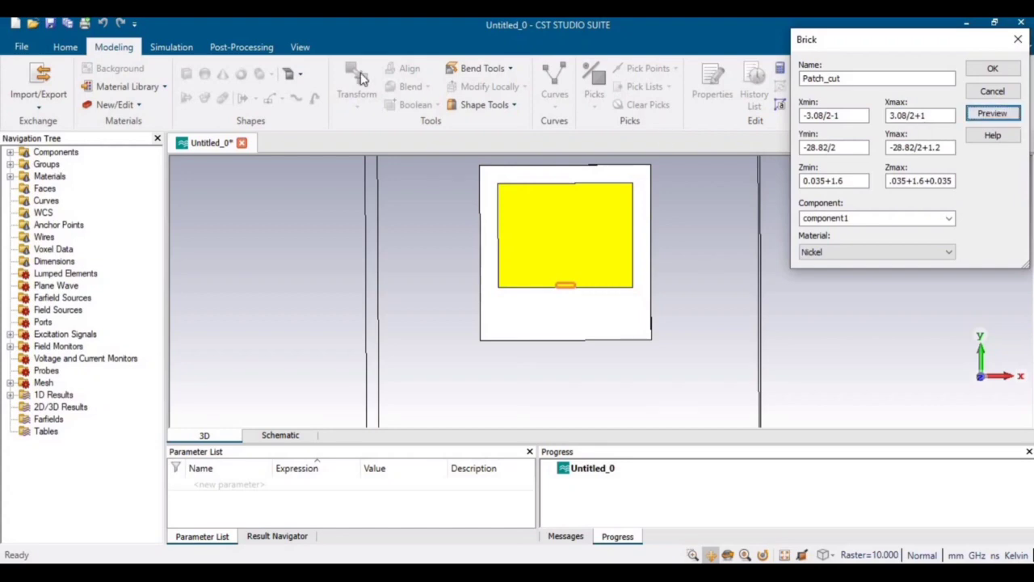
Create Patch_cut and cut it away from the patch, leaving the notch
left_click(300, 46)
left_click(572, 86)
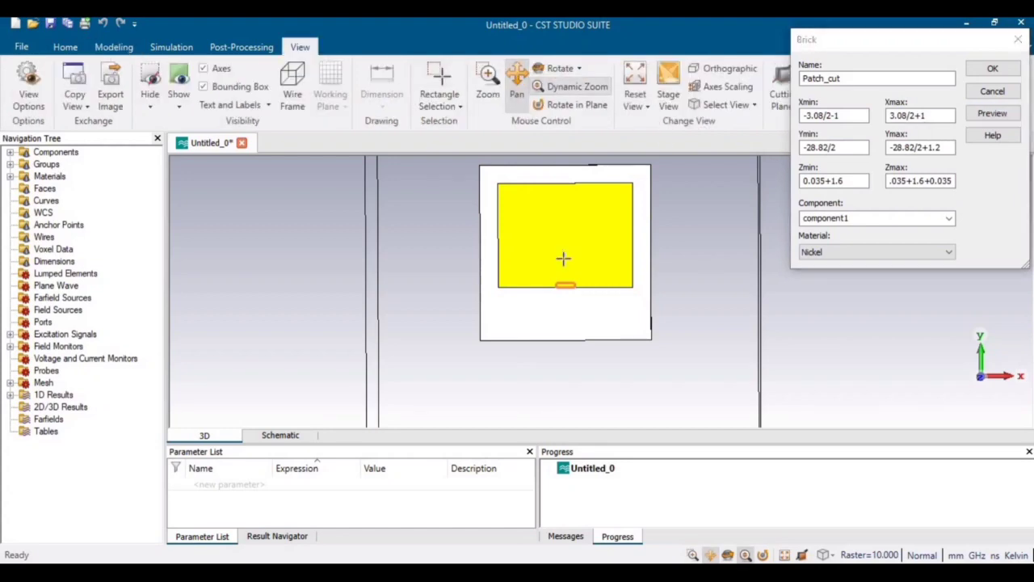
left_click_drag(563, 331, 535, 294)
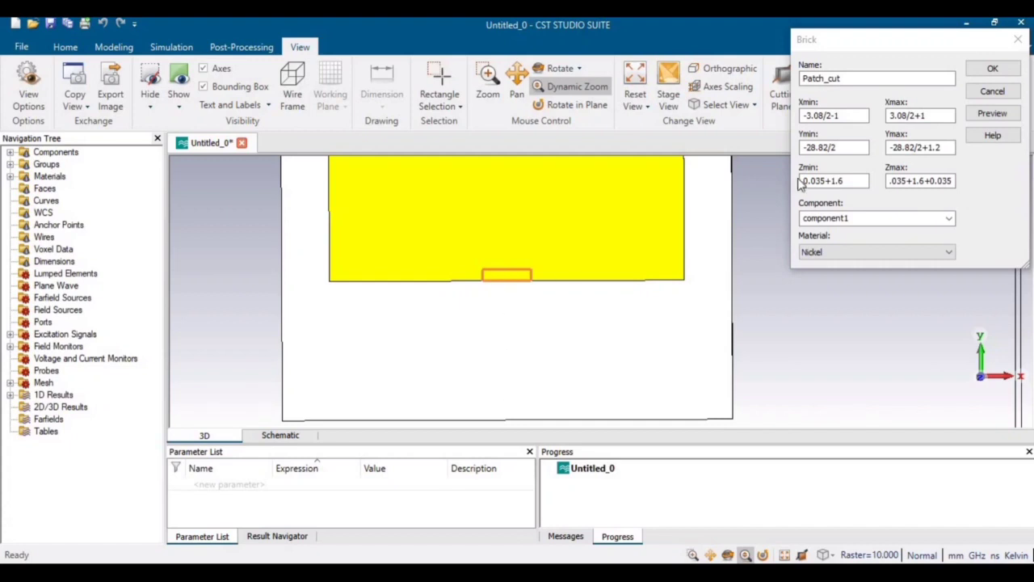
left_click(994, 69)
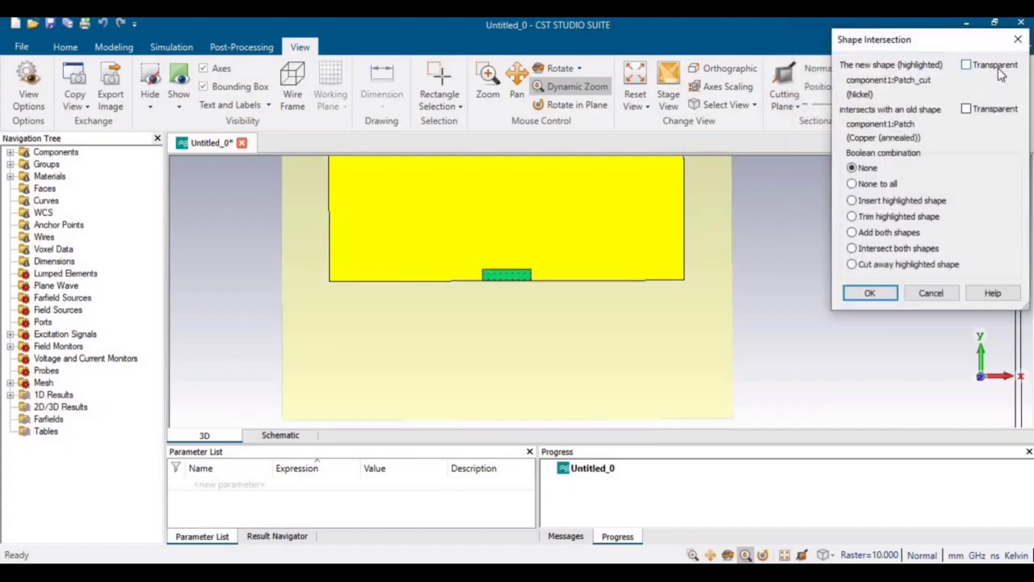
left_click(873, 270)
left_click(870, 292)
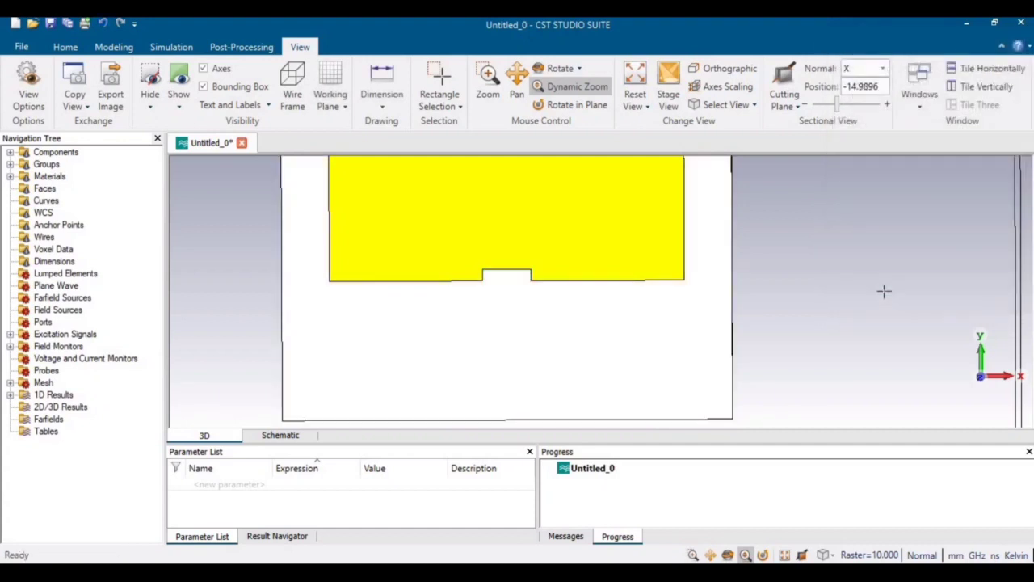
Start a new brick named Feedline
left_click(114, 47)
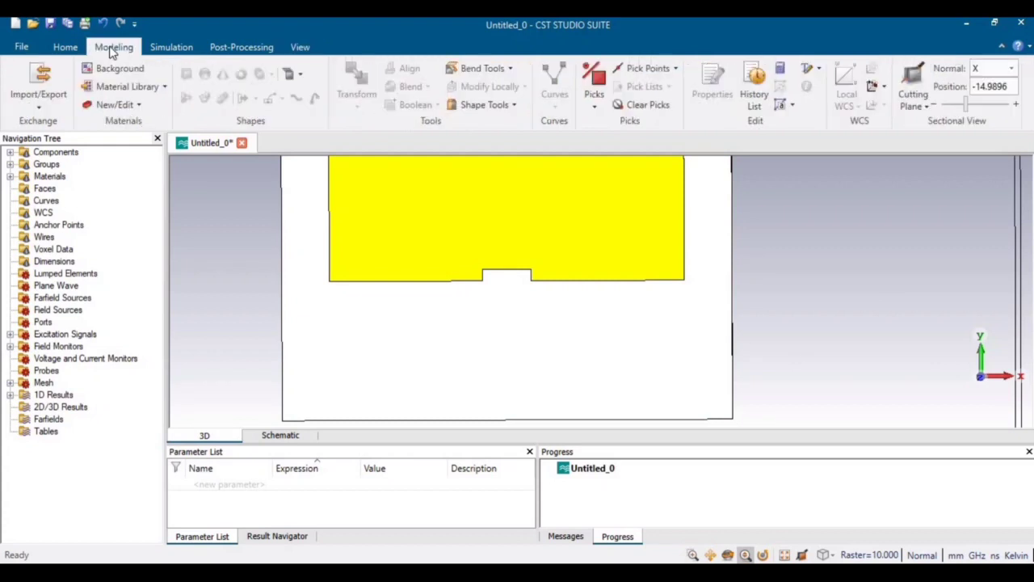
left_click(187, 73)
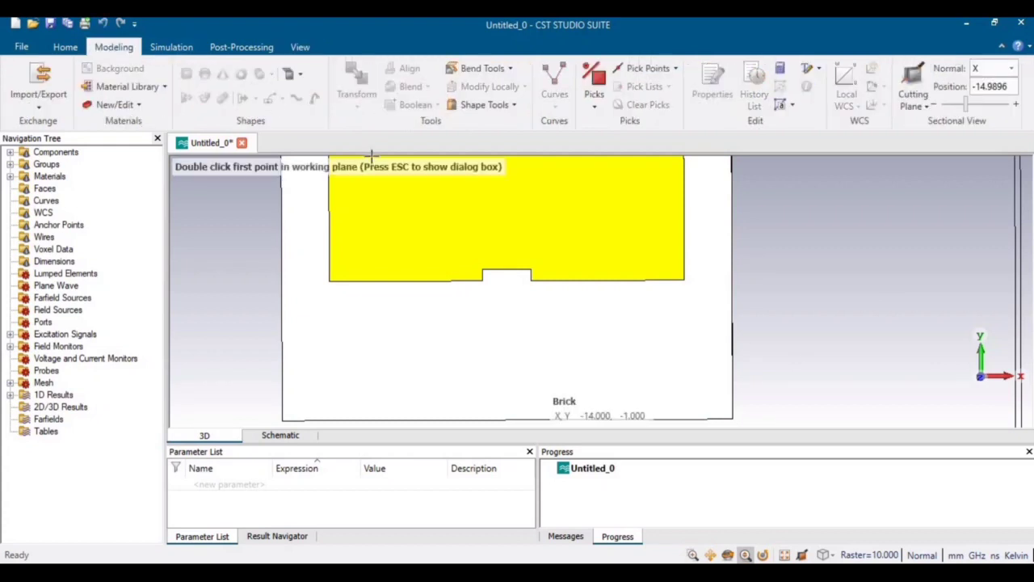
key("Escape")
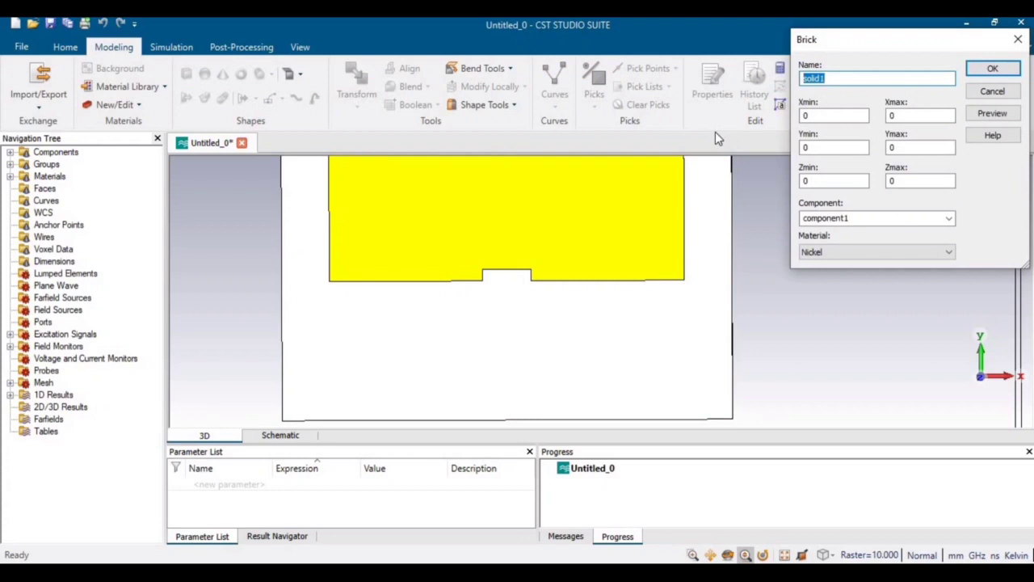
type("Feedline")
Set the Feedline's X extent to -3.08/2 and 3.08/2
key("ctrl+a")
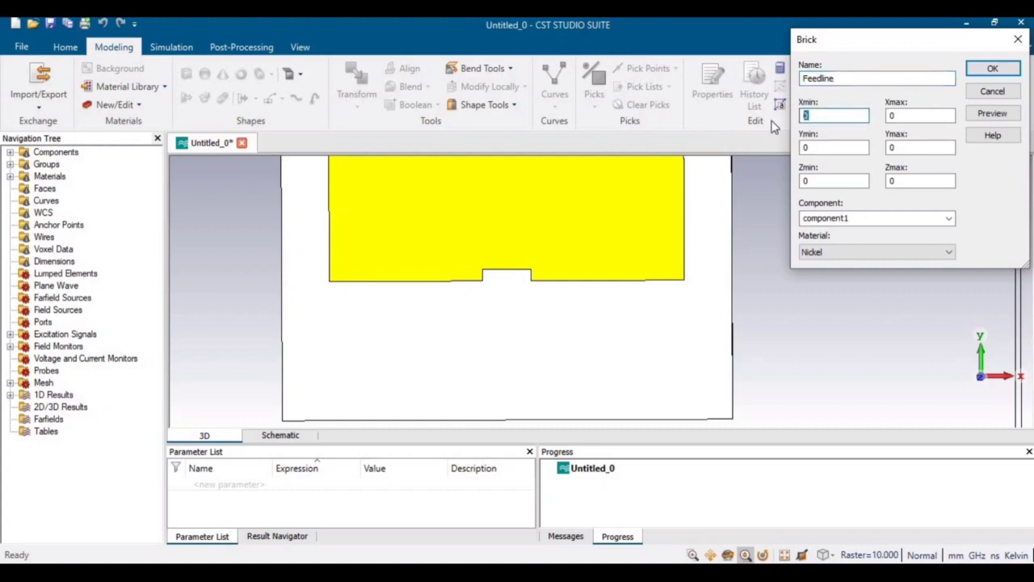
key("alt+Tab")
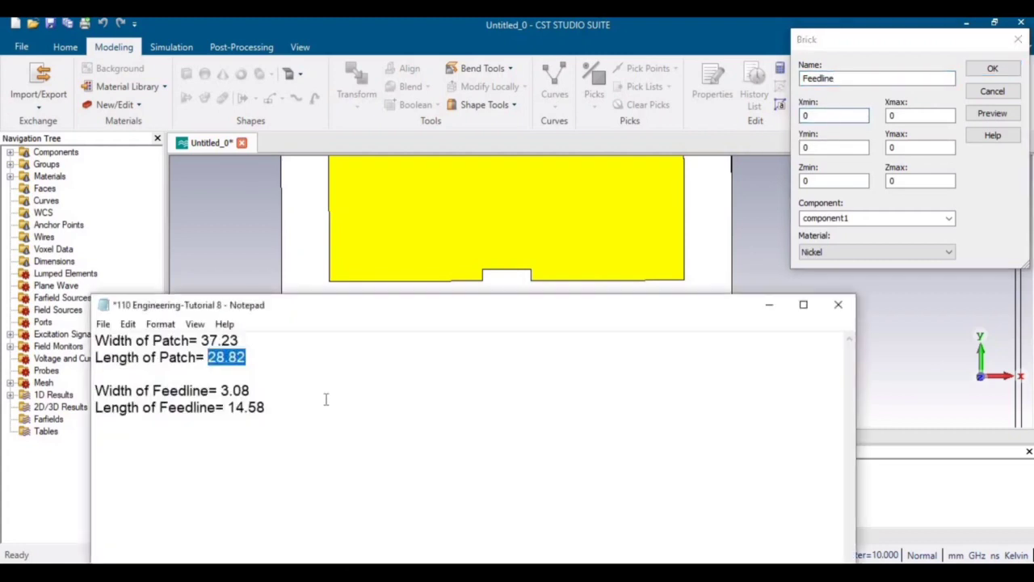
left_click_drag(250, 394, 221, 395)
key("ctrl+c")
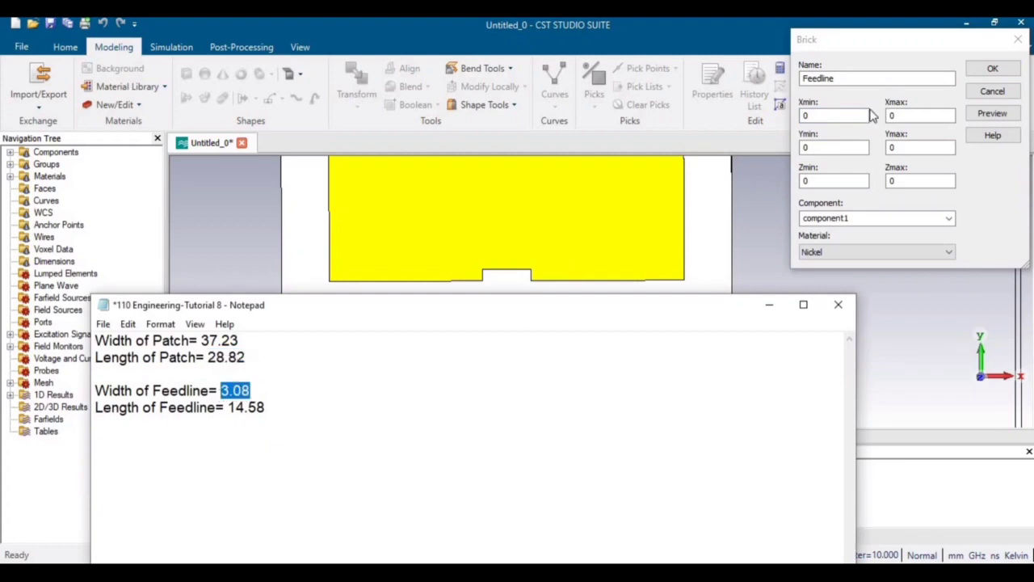
double_click(818, 115)
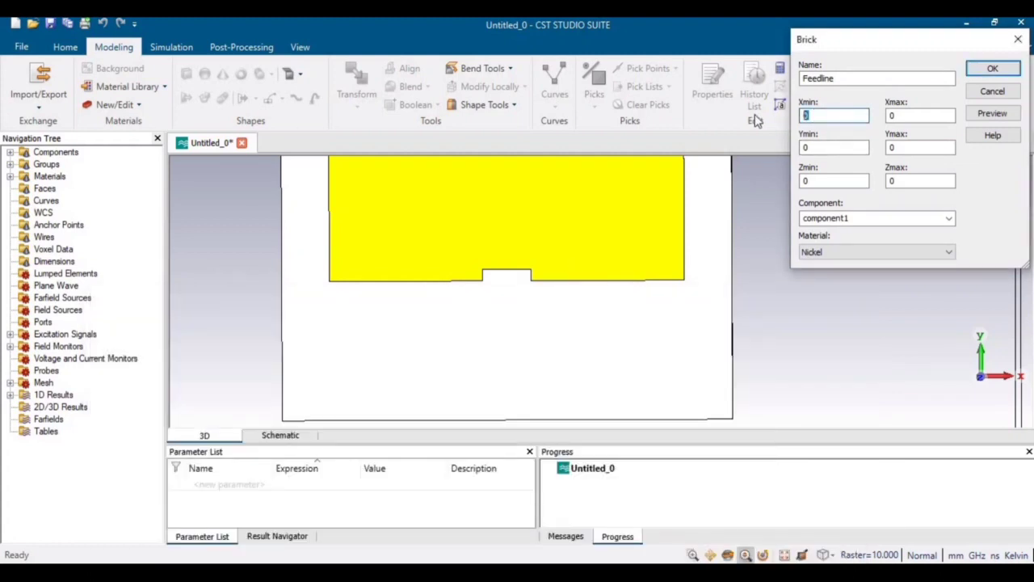
type("-")
key("ctrl+v")
type("/2")
left_click_drag(838, 116, 807, 120)
key("ctrl+c")
double_click(933, 116)
key("ctrl+v")
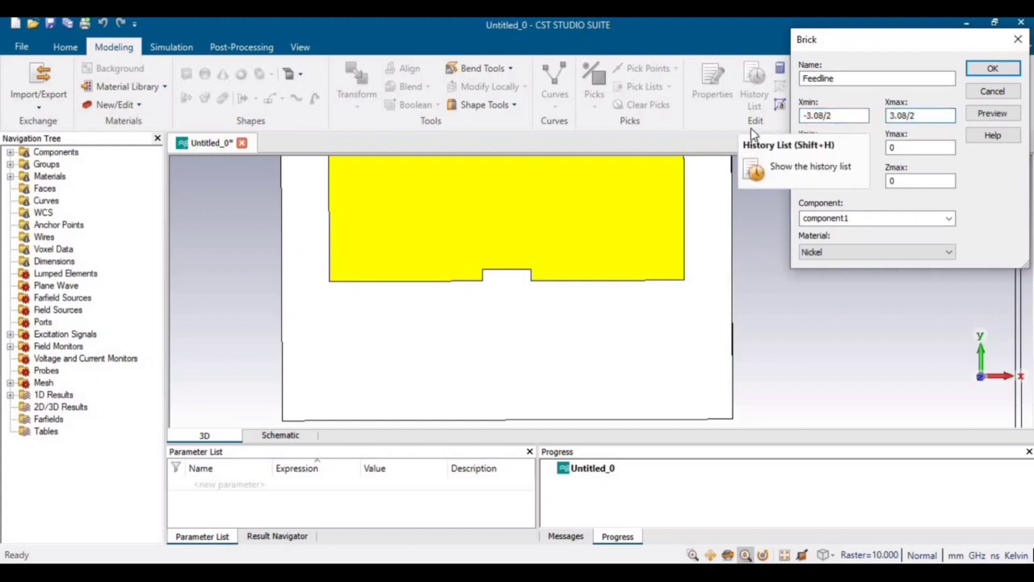
Enter Ymax as -28.82/2+1.2 using the patch length 28.82
left_click(845, 150)
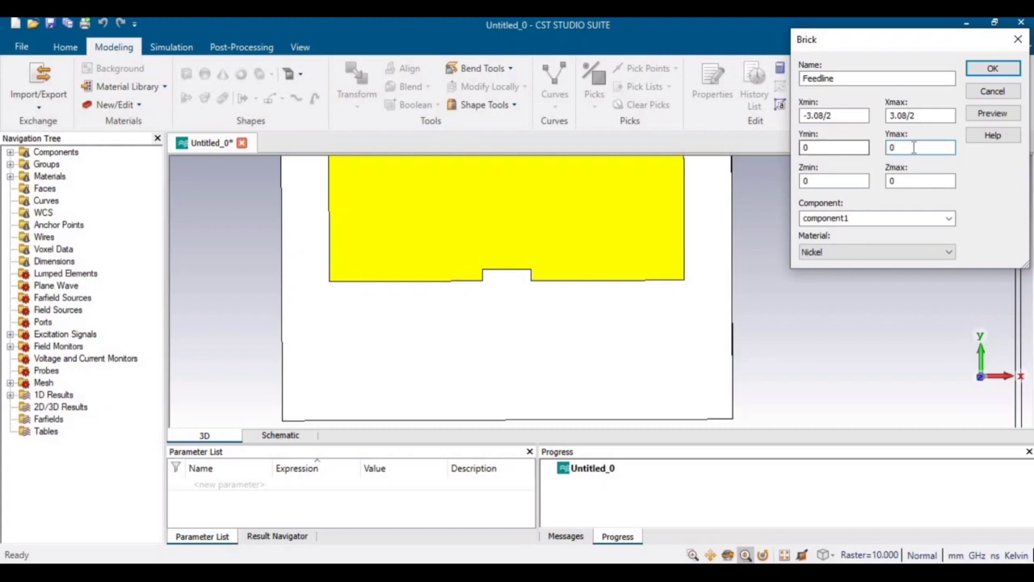
double_click(889, 148)
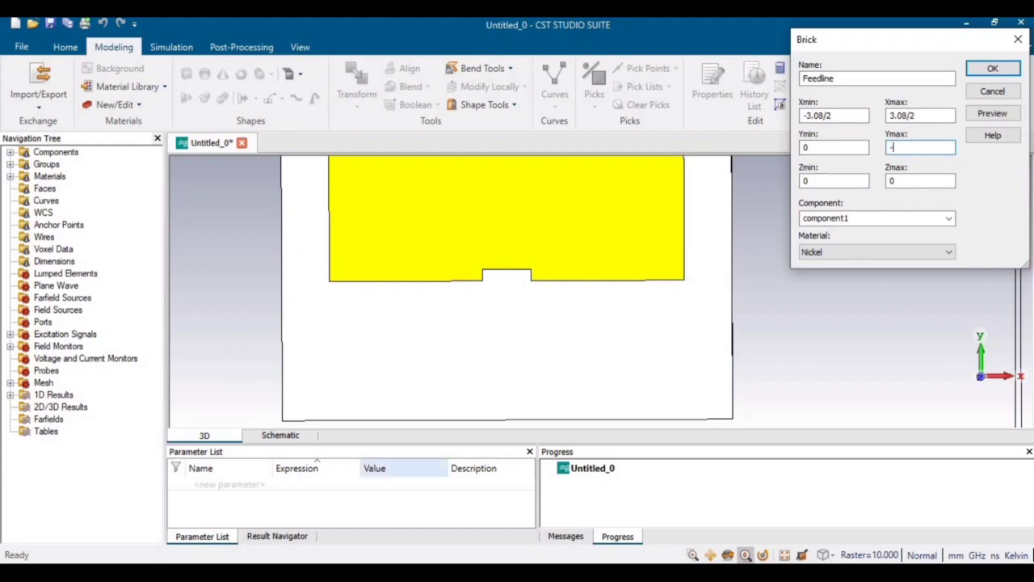
key("alt+Tab")
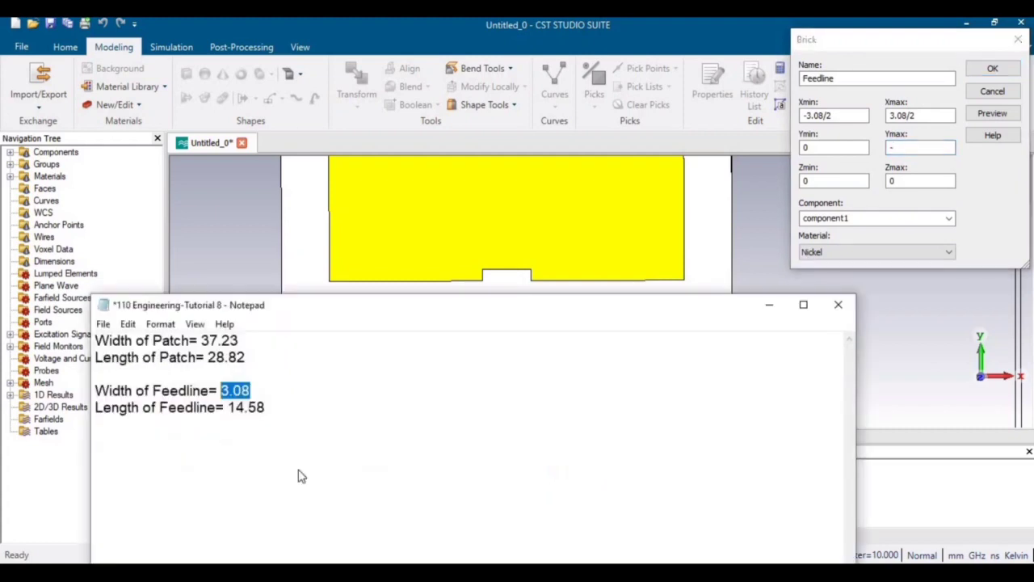
left_click(246, 359)
double_click(215, 360)
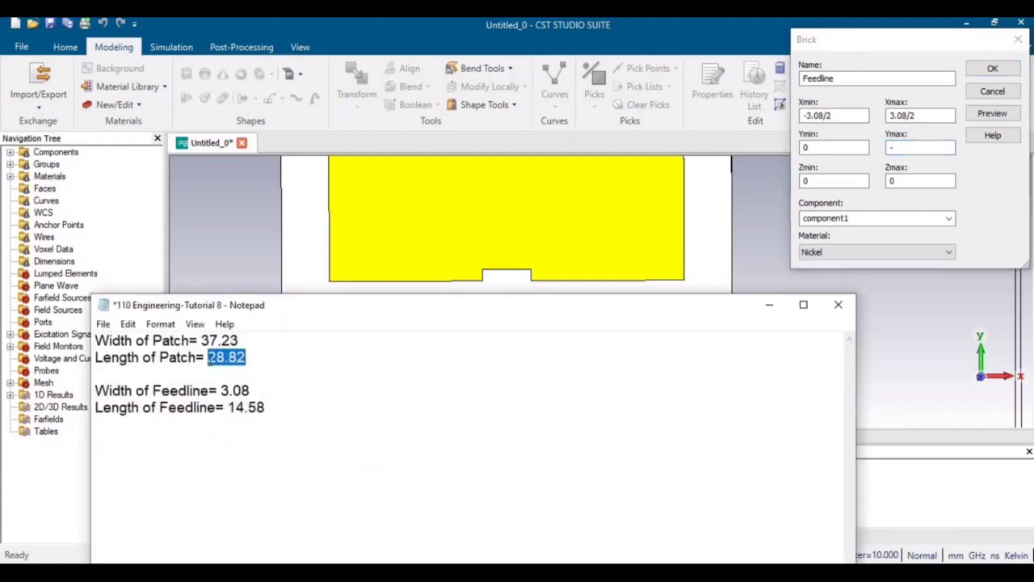
left_click(906, 148)
key("ctrl+v")
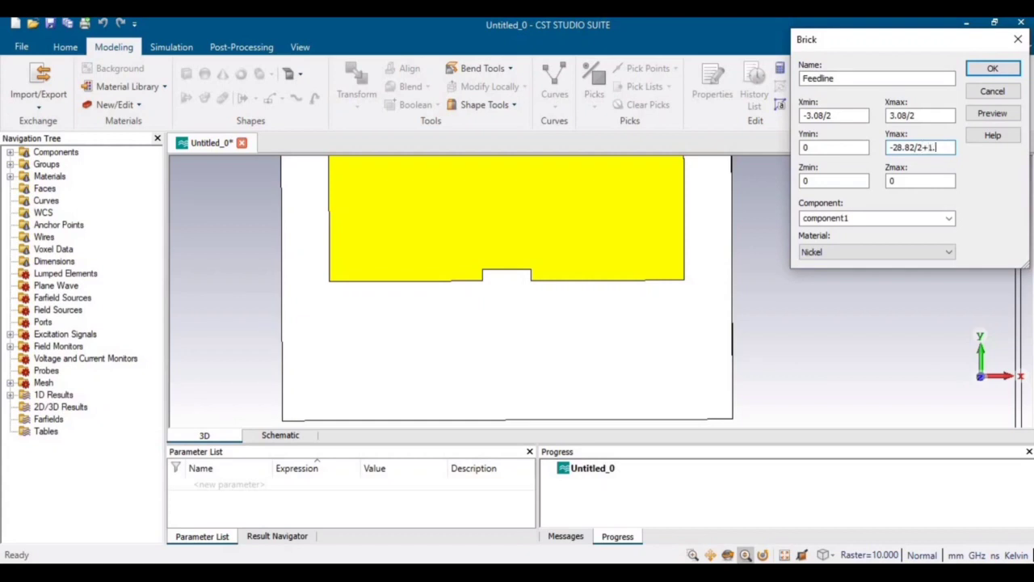
left_click_drag(845, 149, 800, 152)
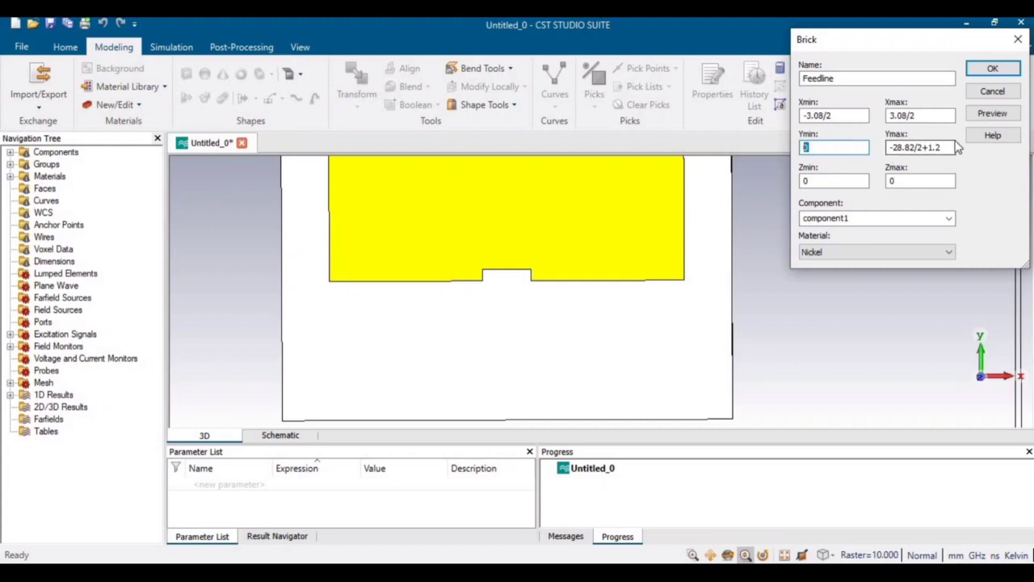
key("Tab")
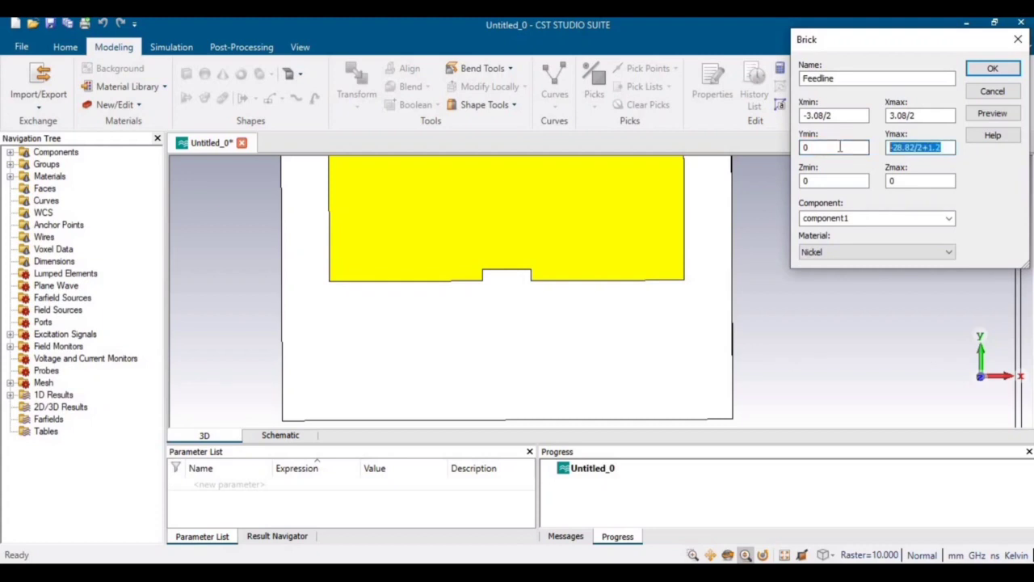
key("shift+Tab")
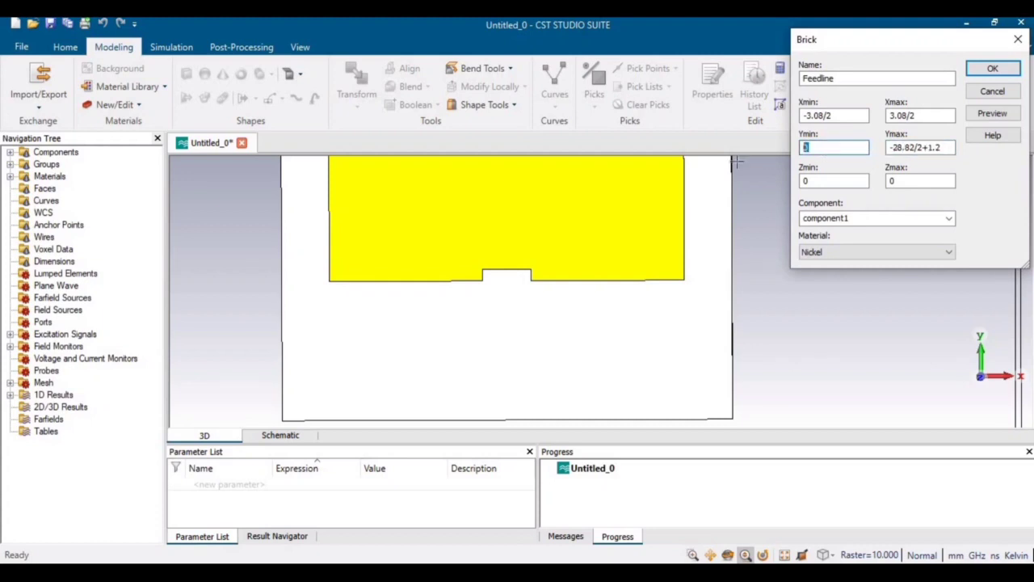
key("Tab")
type("0")
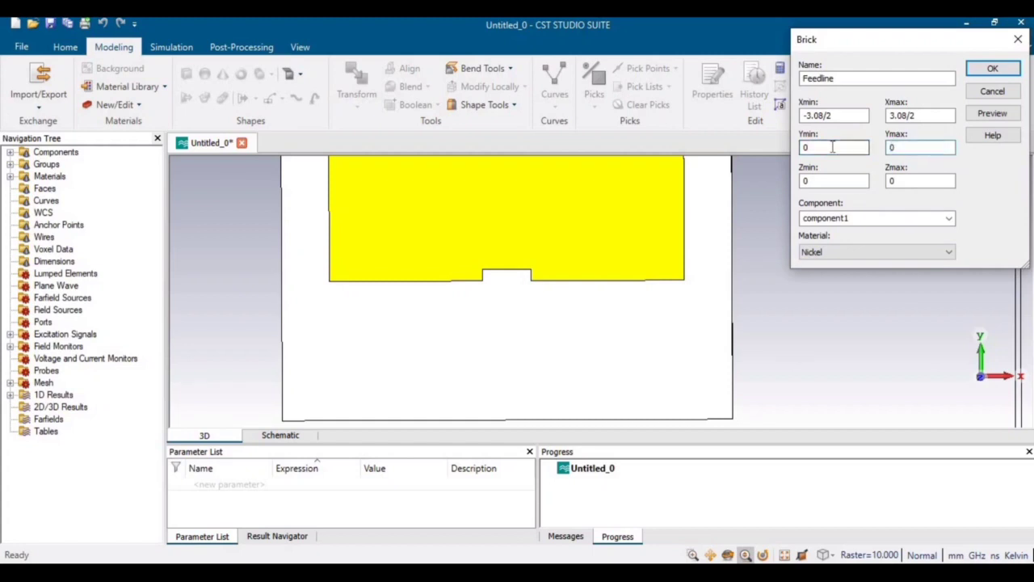
key("ctrl+z")
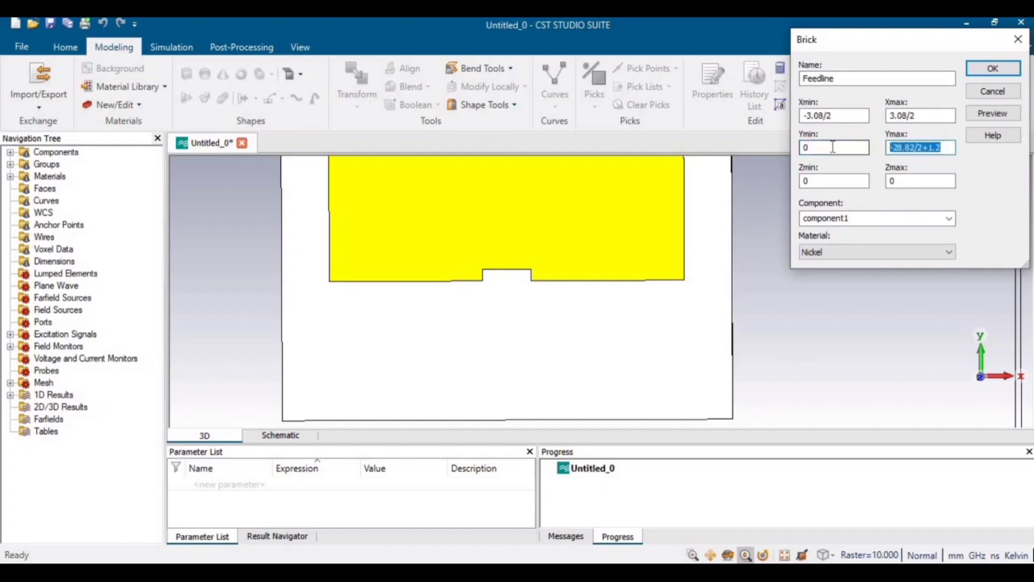
Set Ymin to -28.82/2-14.58 after checking the feedline length in the notes
double_click(826, 147)
key("ctrl+v")
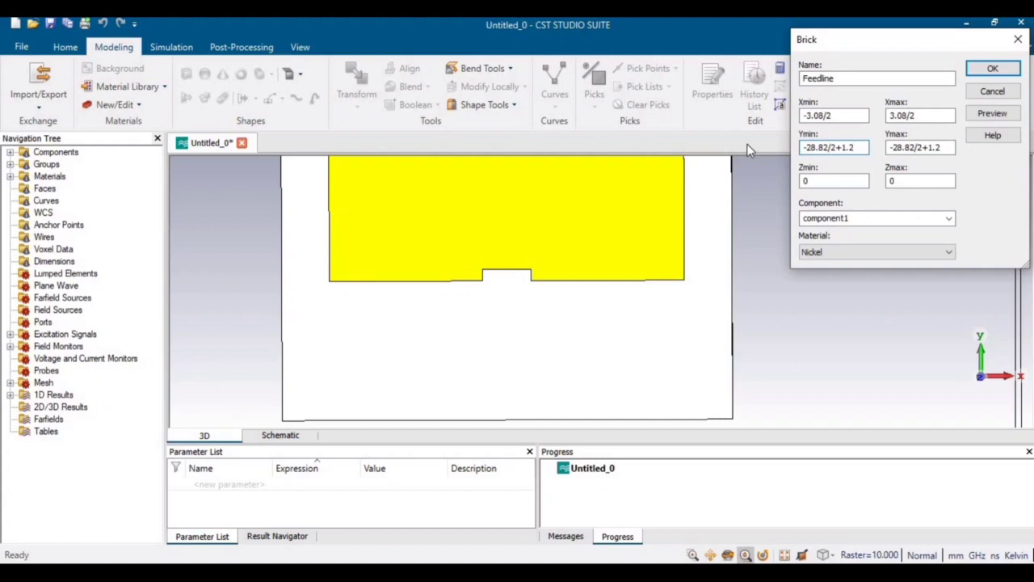
type("-14")
key("alt+Tab")
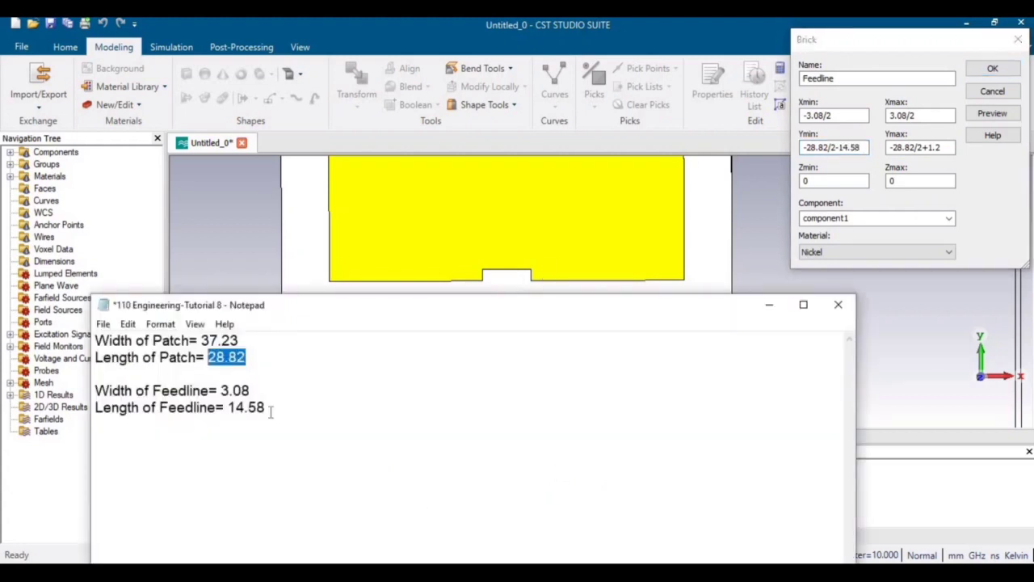
left_click(847, 170)
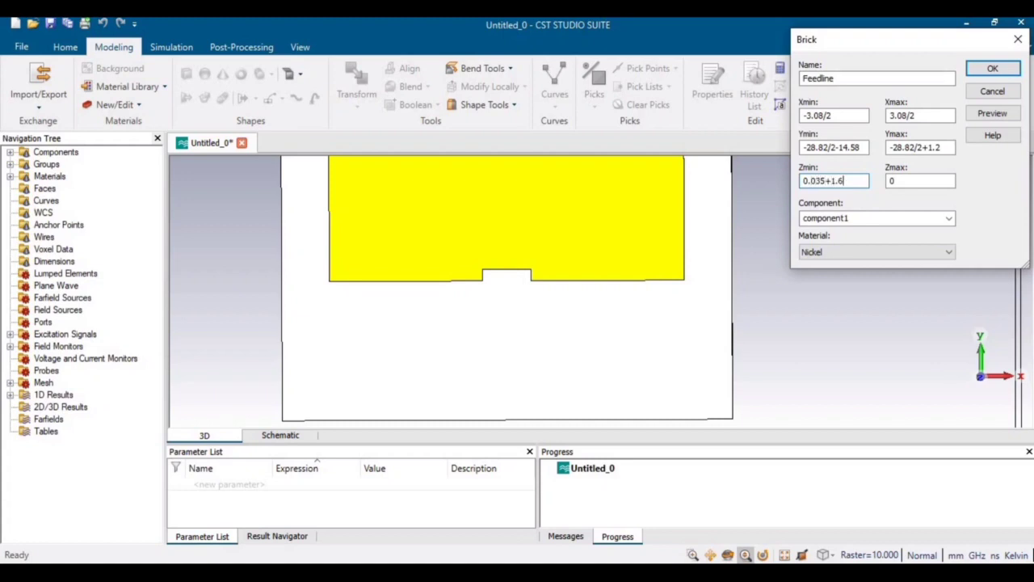
Set the Feedline's Zmax to 0.035+1.6+0.035
key("ctrl+a")
key("ctrl+c")
key("Tab")
key("ctrl+v")
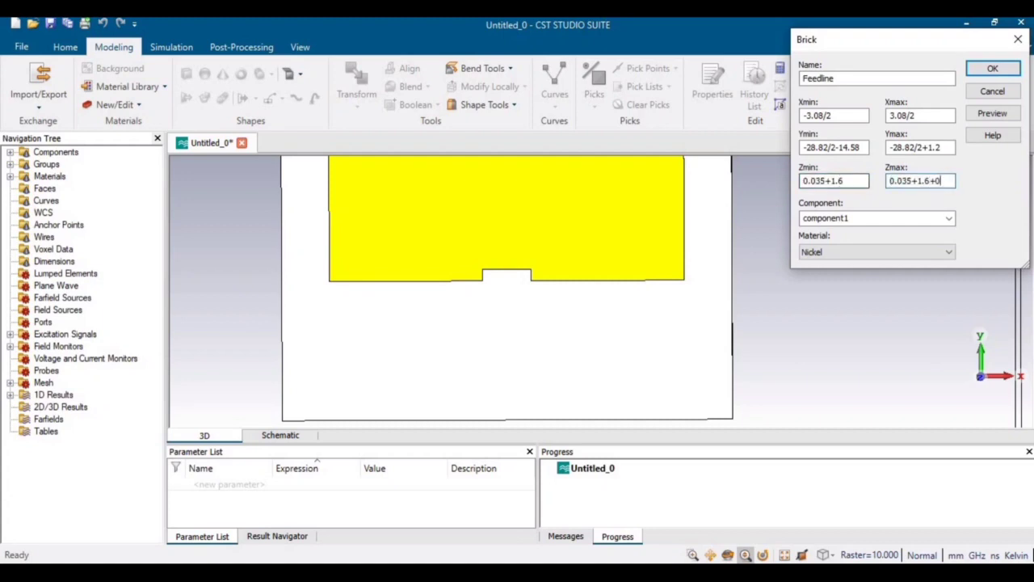
type("+0.035")
Make the Feedline Copper (annealed), preview it, and create the brick
left_click(824, 253)
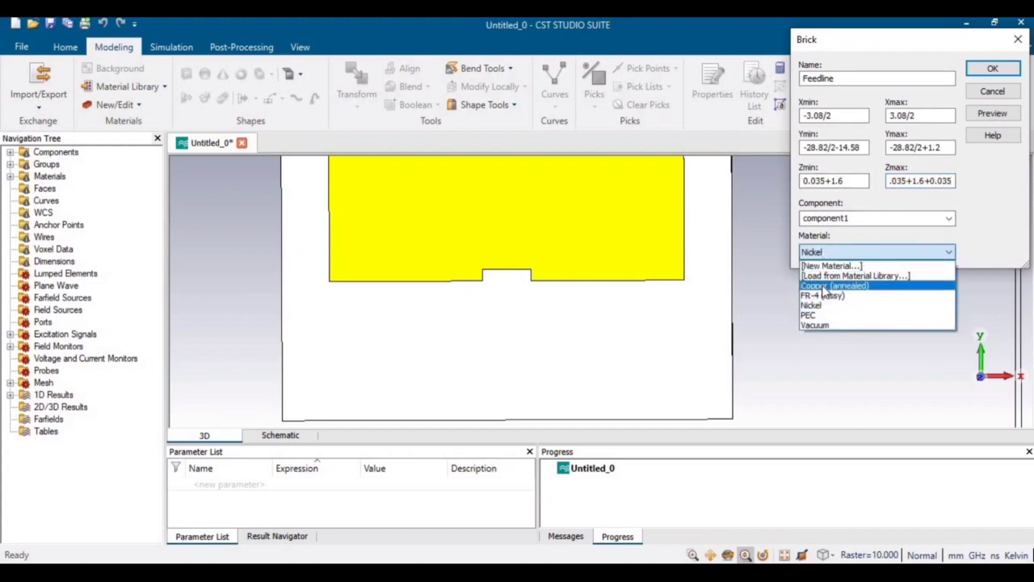
left_click(825, 283)
left_click(995, 114)
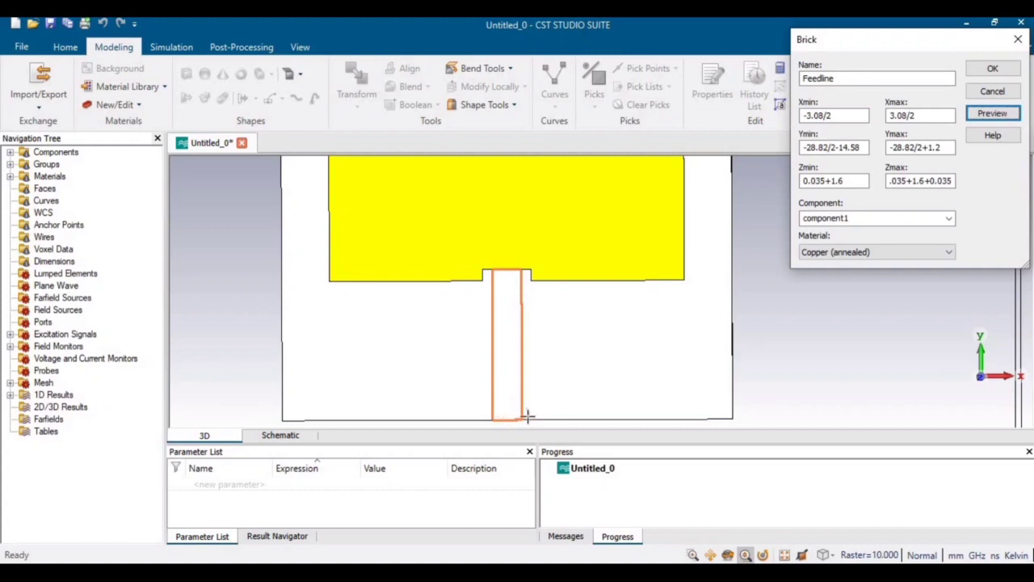
left_click(992, 71)
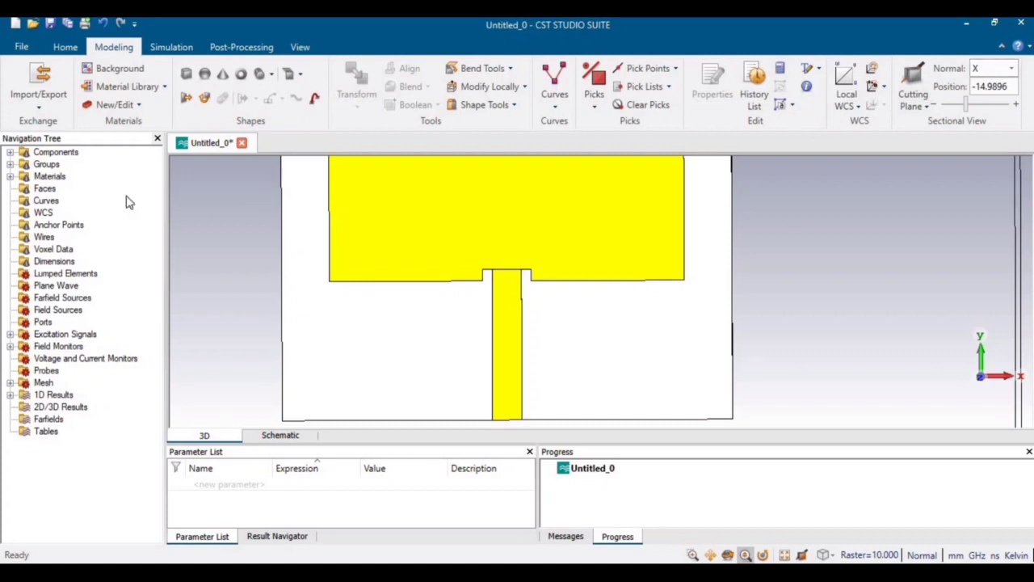
Boolean-add the Feedline to the Patch shape in component1
left_click(10, 153)
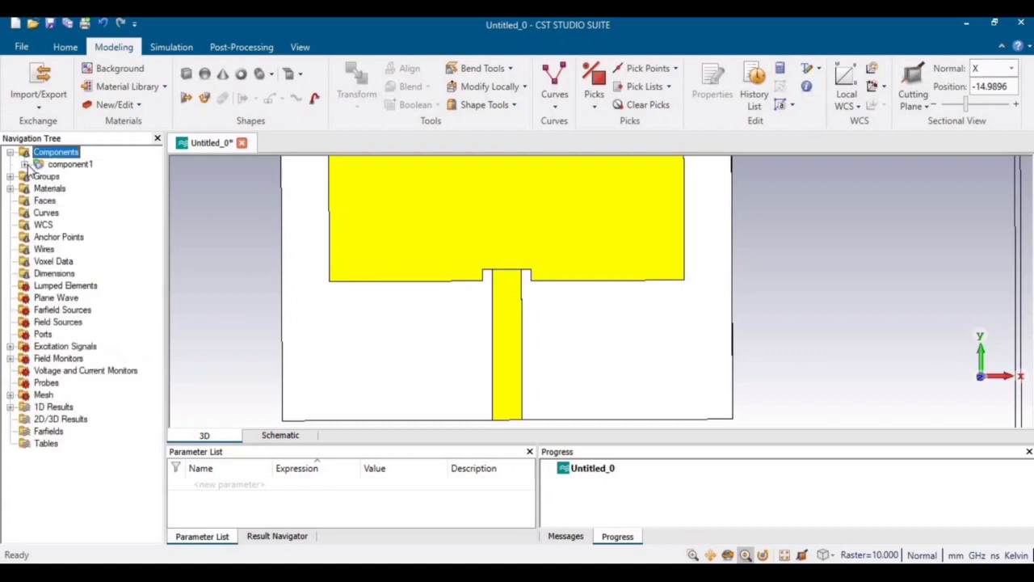
left_click(24, 164)
left_click(81, 201)
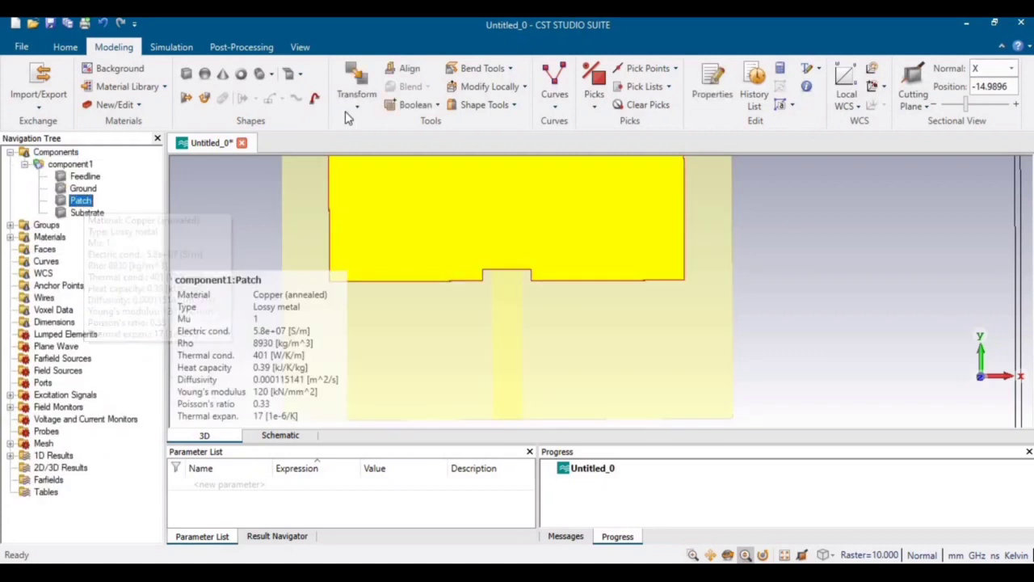
left_click(435, 106)
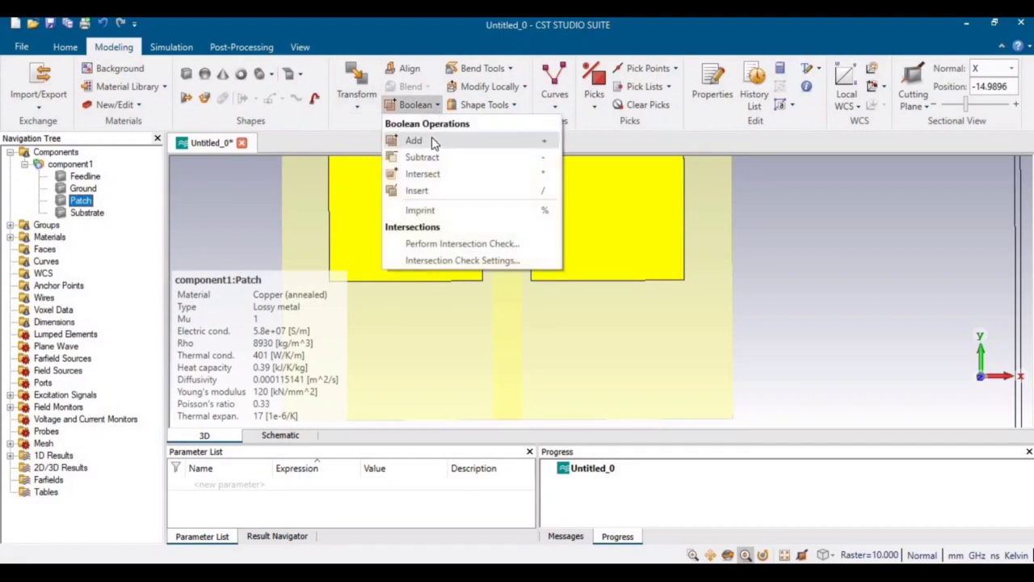
left_click(435, 142)
left_click(91, 177)
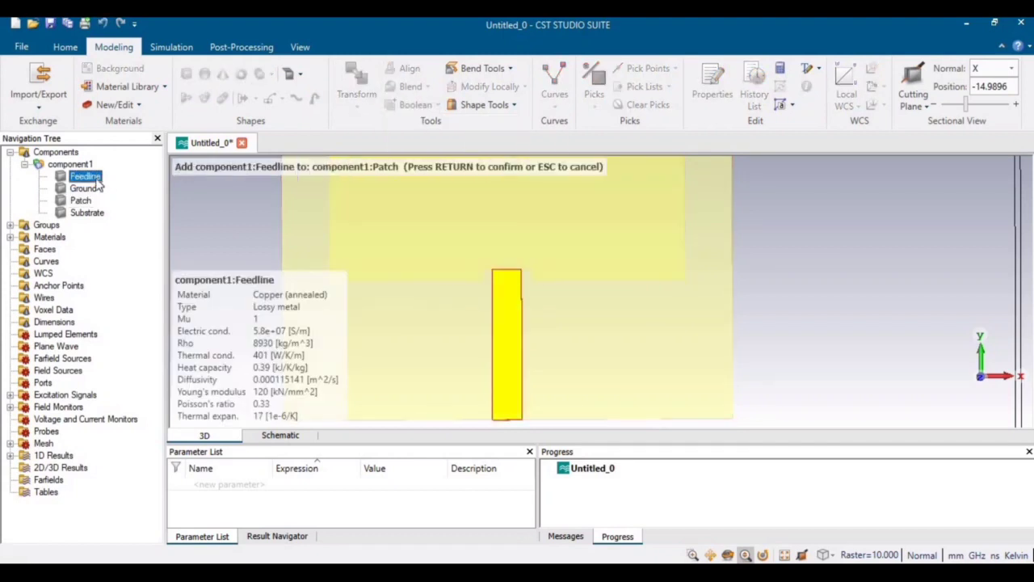
key("Return")
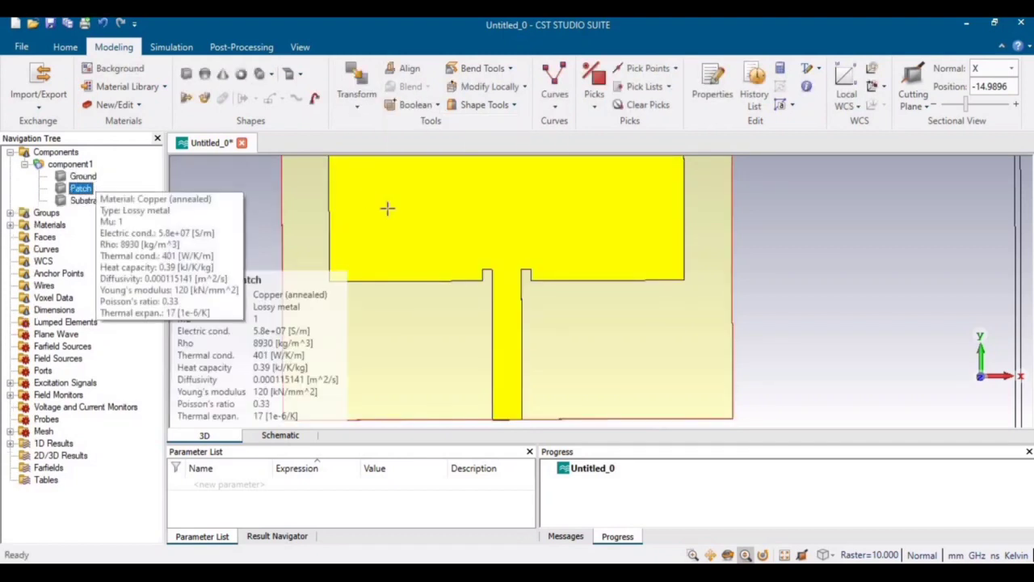
left_click(298, 47)
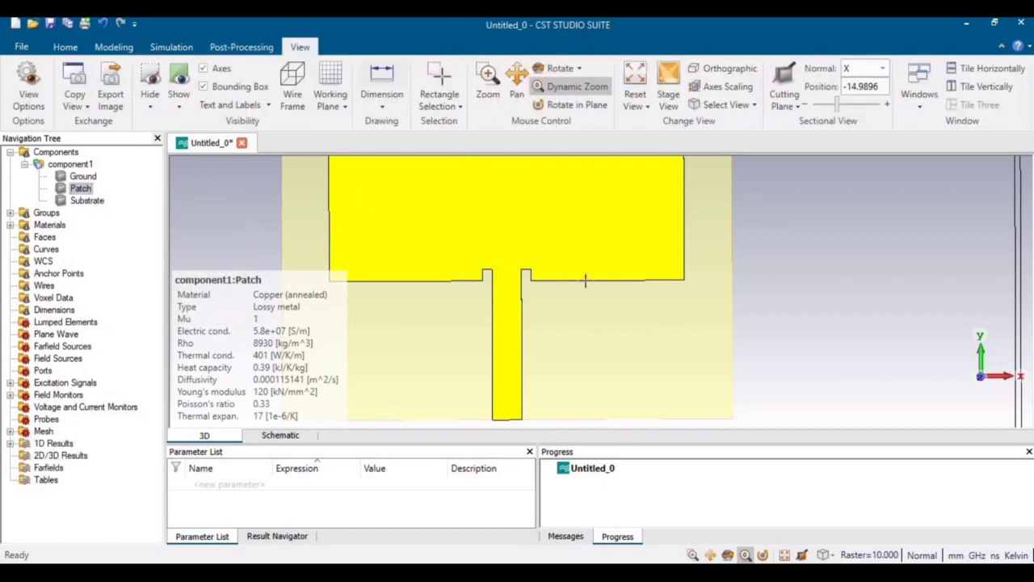
scroll(586, 281, "down", 3)
scroll(576, 257, "down", 1)
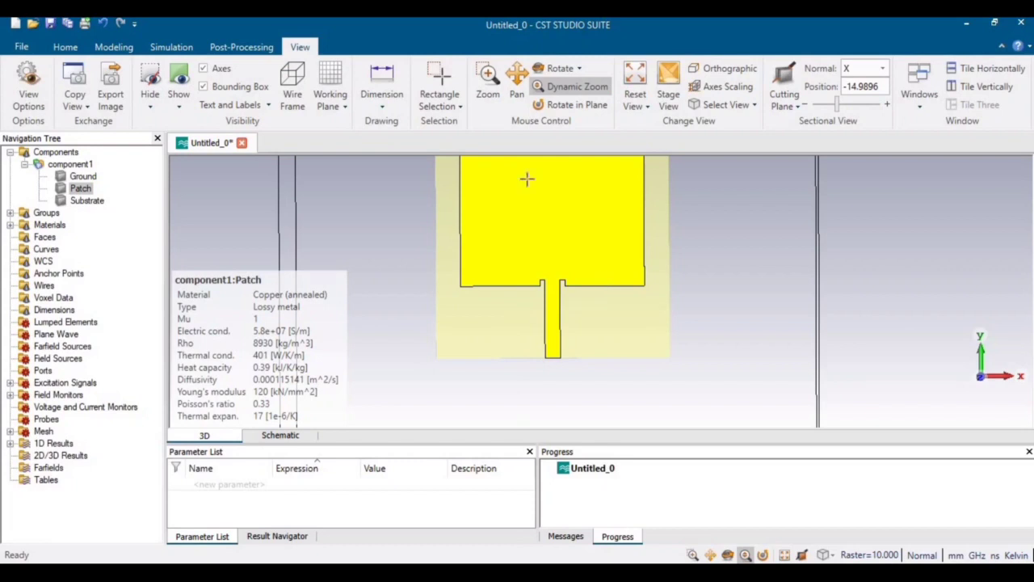
Rotate and zoom the view into the feedline's bottom end at the board edge
left_click(558, 68)
left_click_drag(561, 348, 550, 245)
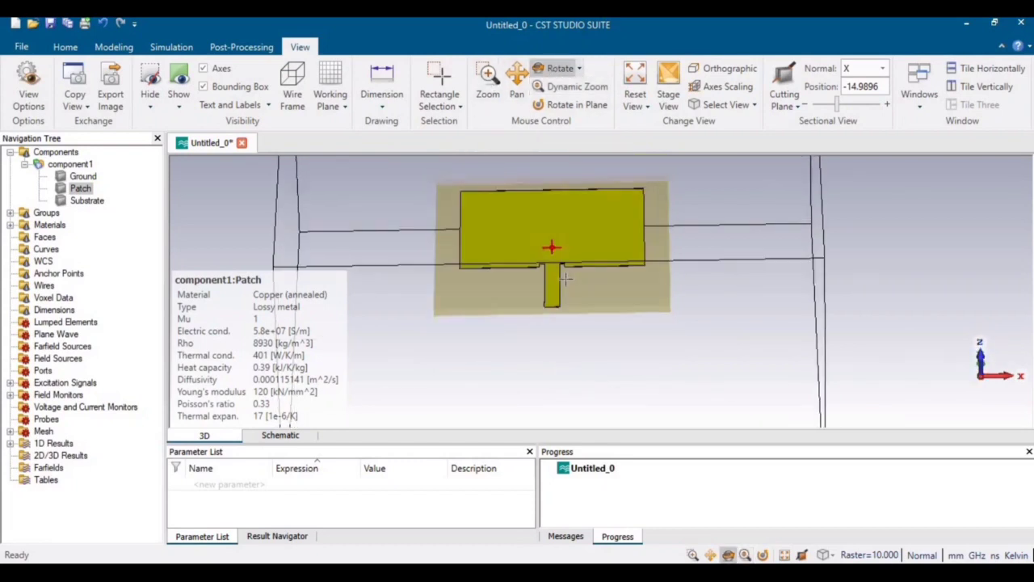
key("z")
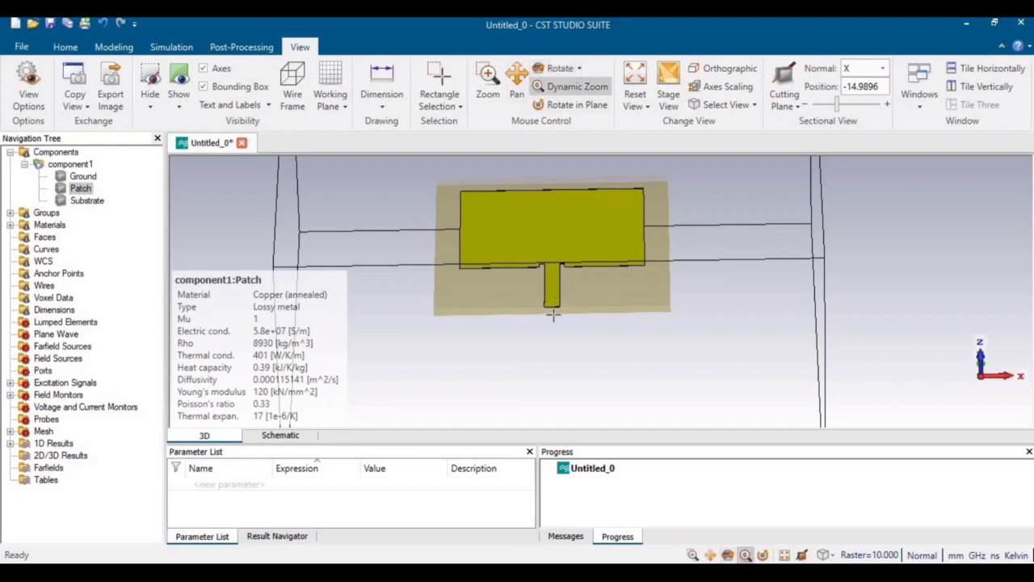
left_click_drag(550, 316, 493, 554)
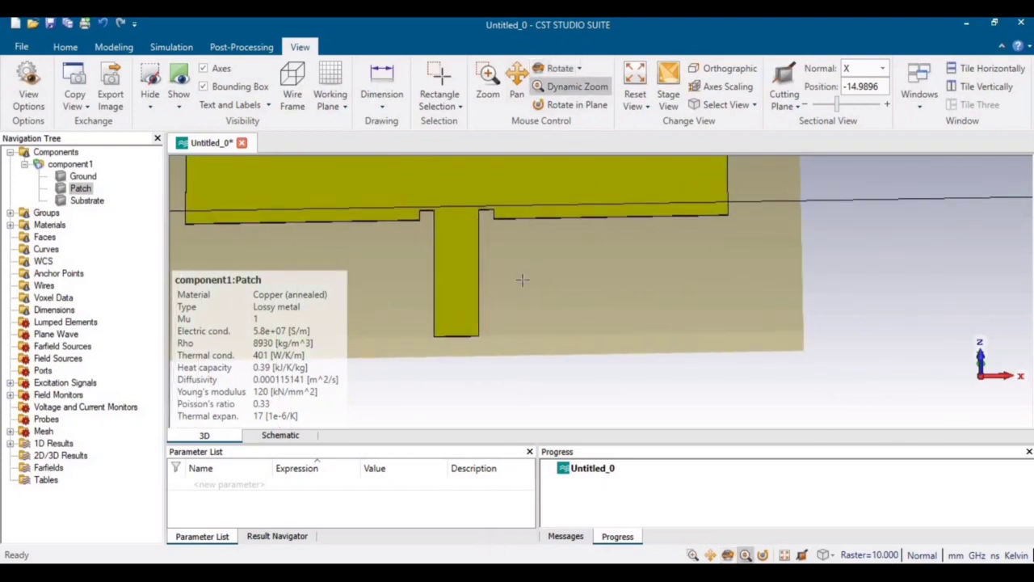
left_click(71, 164)
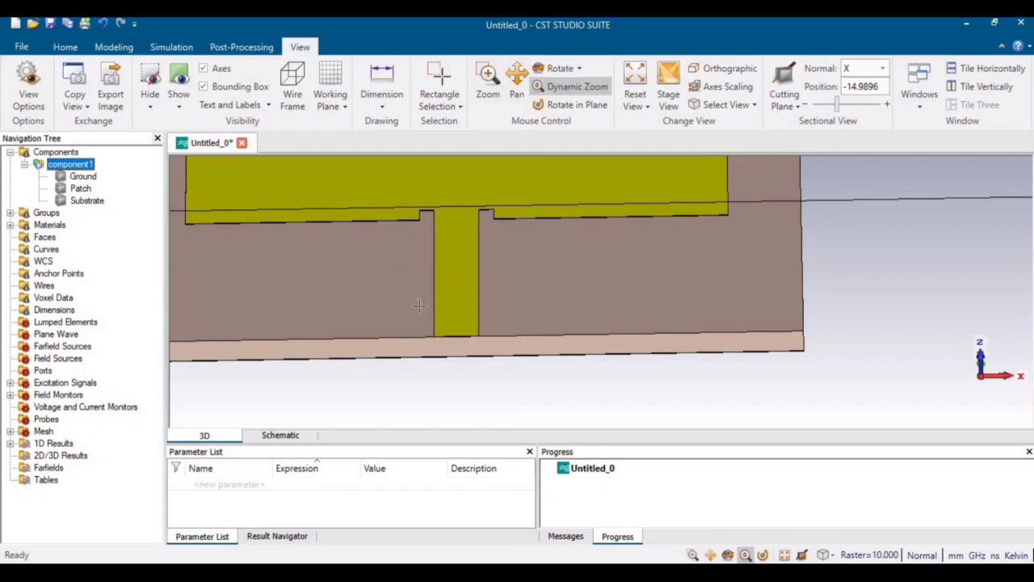
left_click(487, 83)
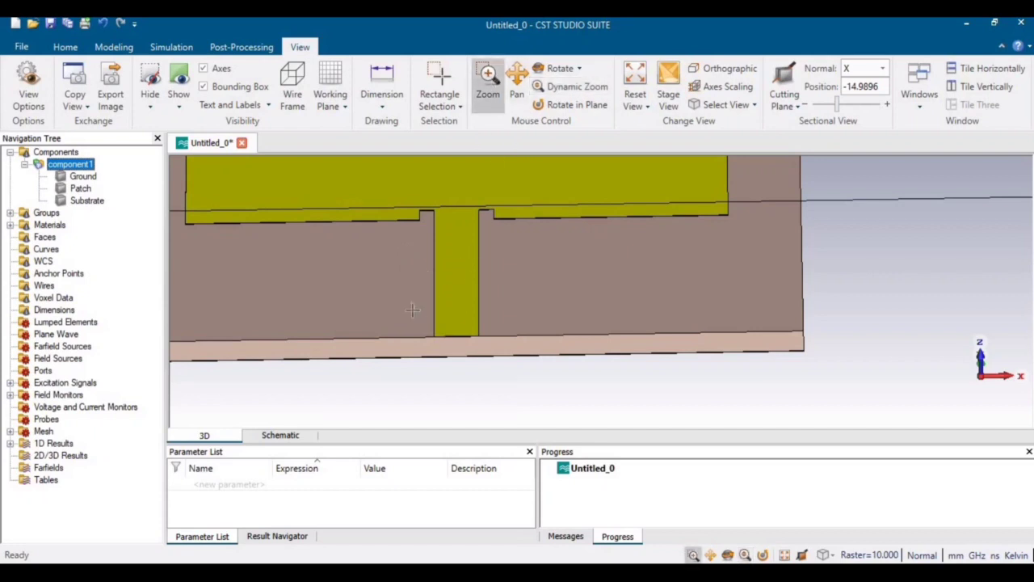
left_click_drag(414, 311, 501, 346)
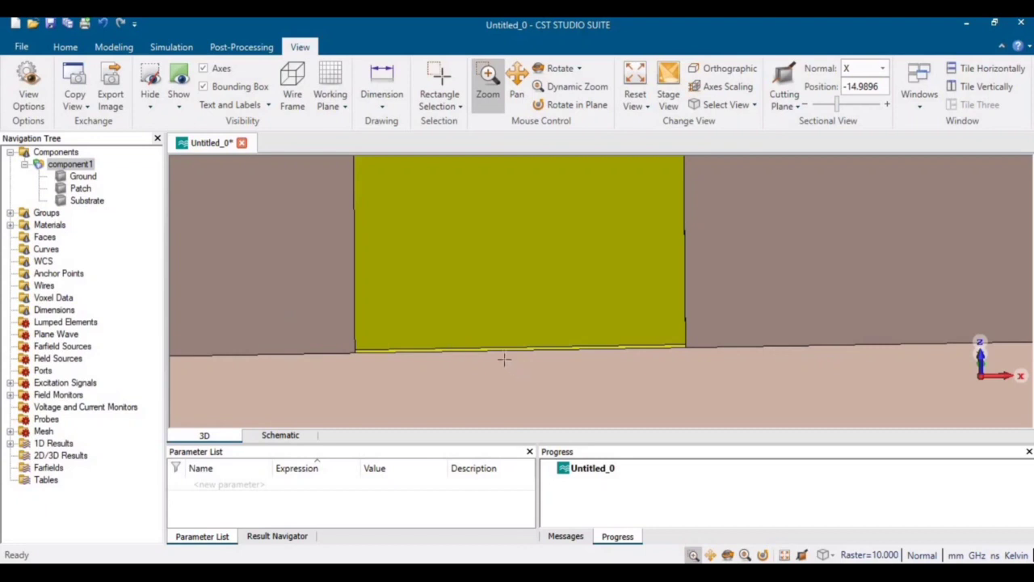
left_click_drag(358, 348, 687, 390)
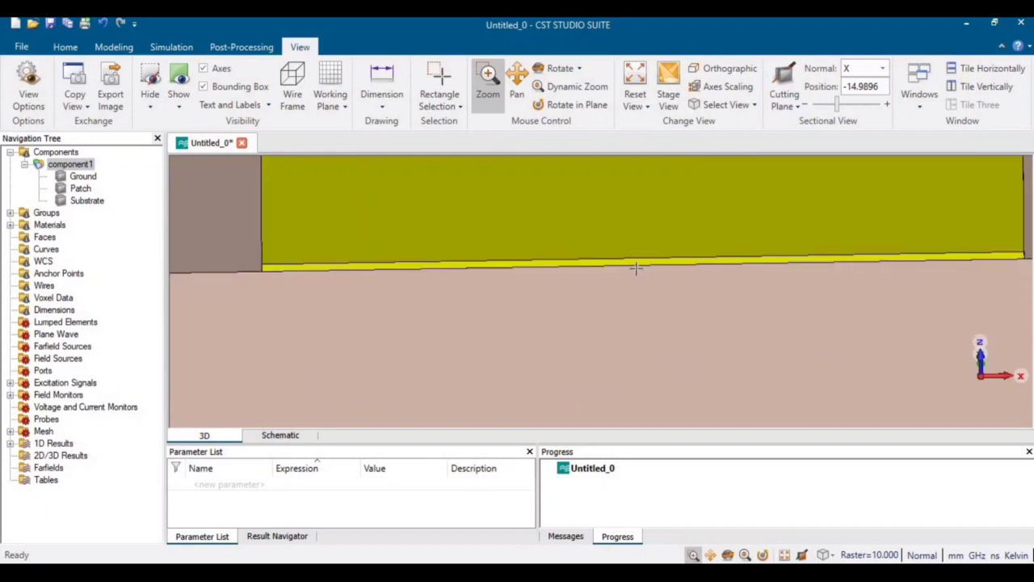
Pick the feedline's board-edge end face, a planar face of area 0.1078
key("f")
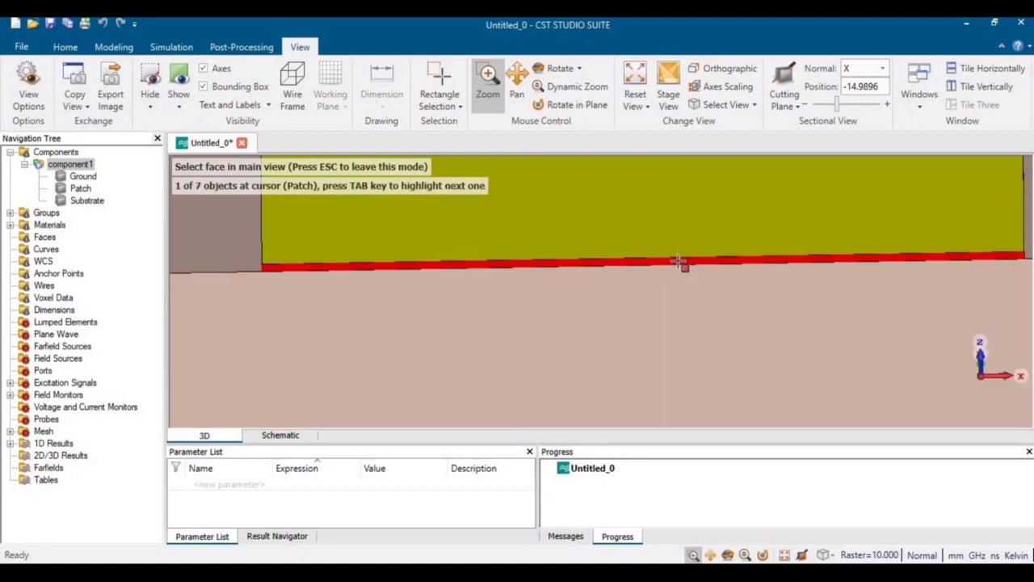
left_click(679, 262)
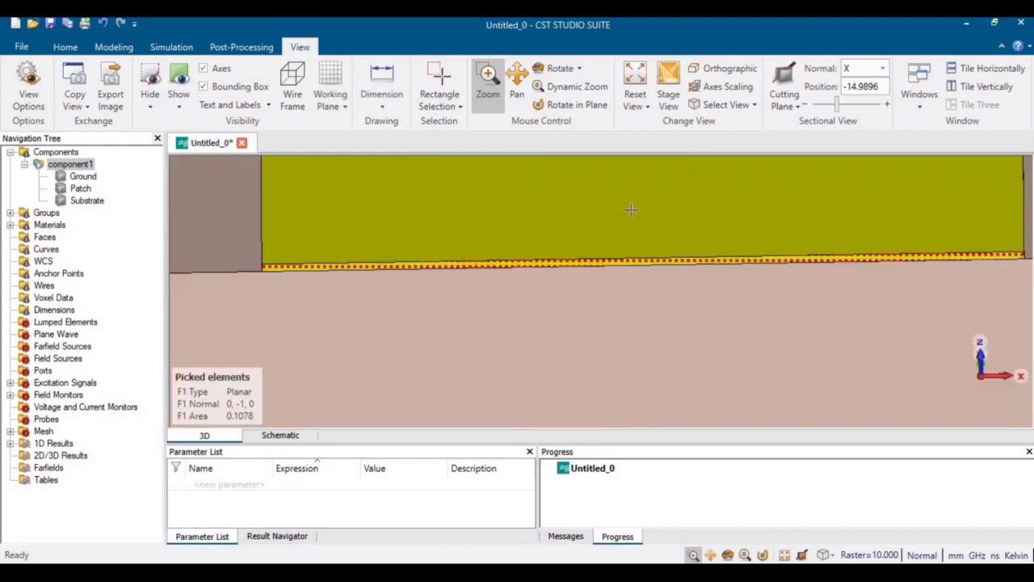
left_click(563, 87)
left_click_drag(671, 310, 598, 129)
left_click(518, 79)
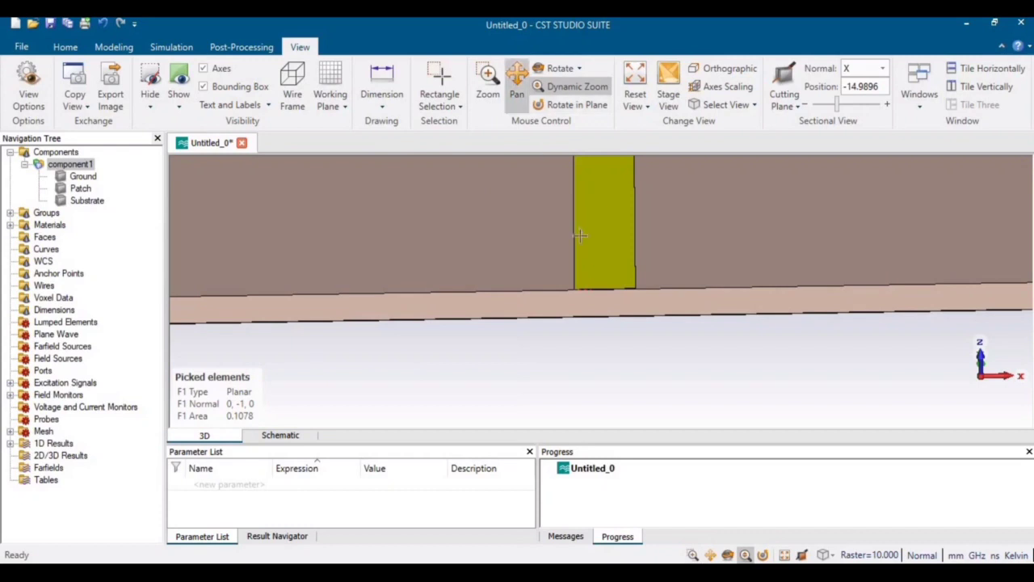
left_click_drag(577, 254, 645, 377)
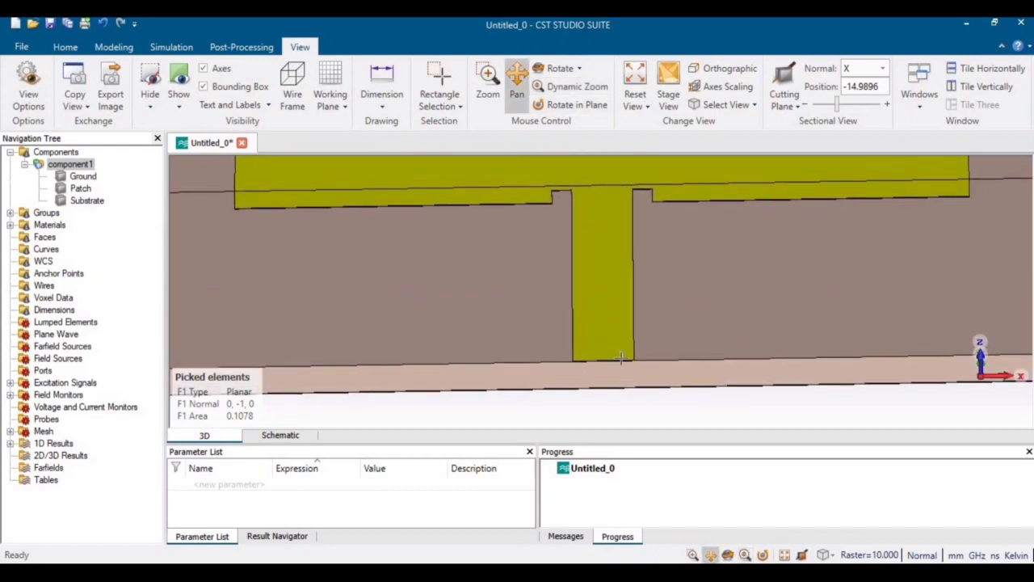
left_click(171, 49)
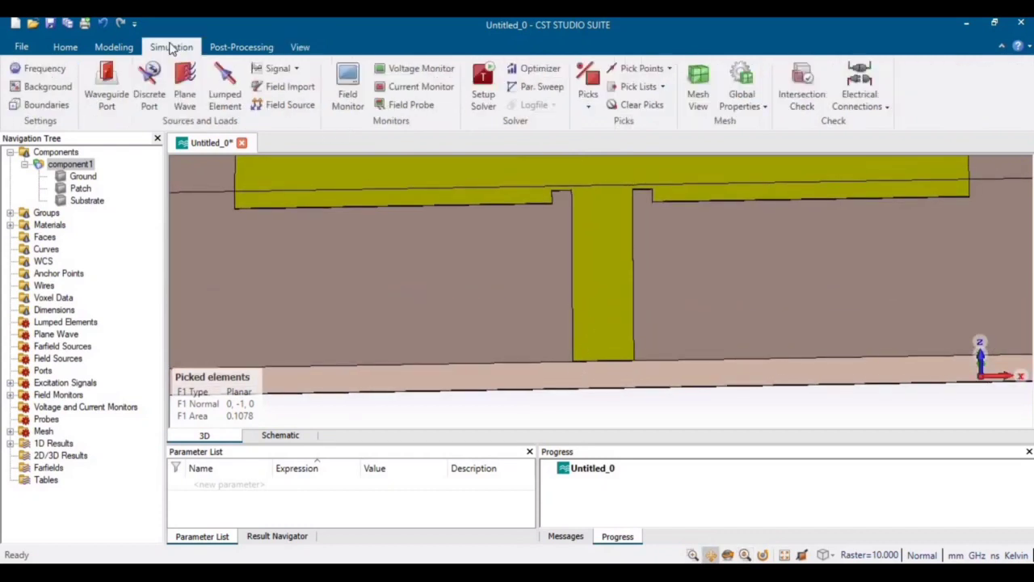
Define a waveguide port on the picked face with Xmin and Xmax offsets 3*3.08
left_click(109, 84)
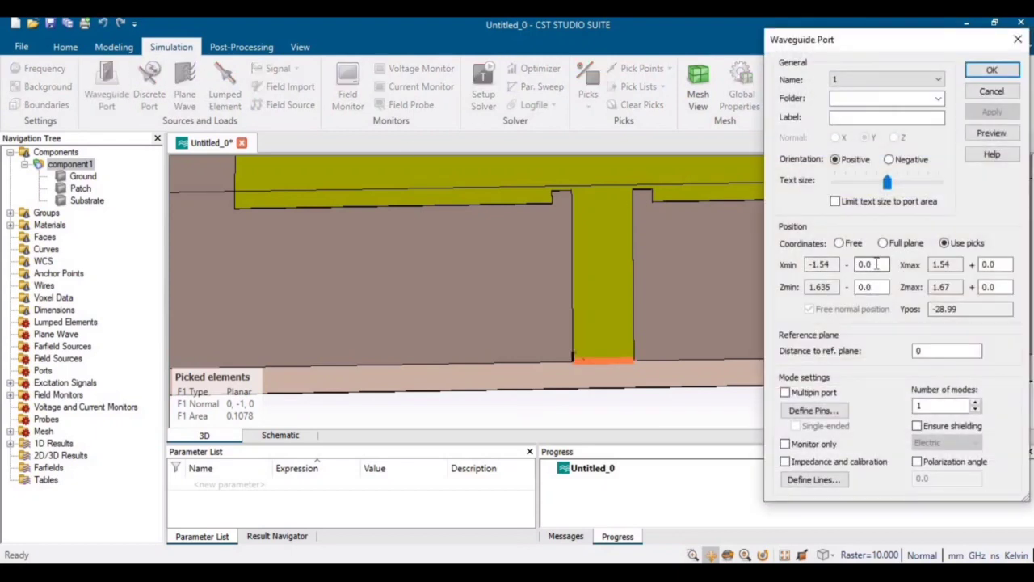
left_click_drag(875, 265, 847, 272)
type("3*3")
key("ctrl+a")
key("ctrl+c")
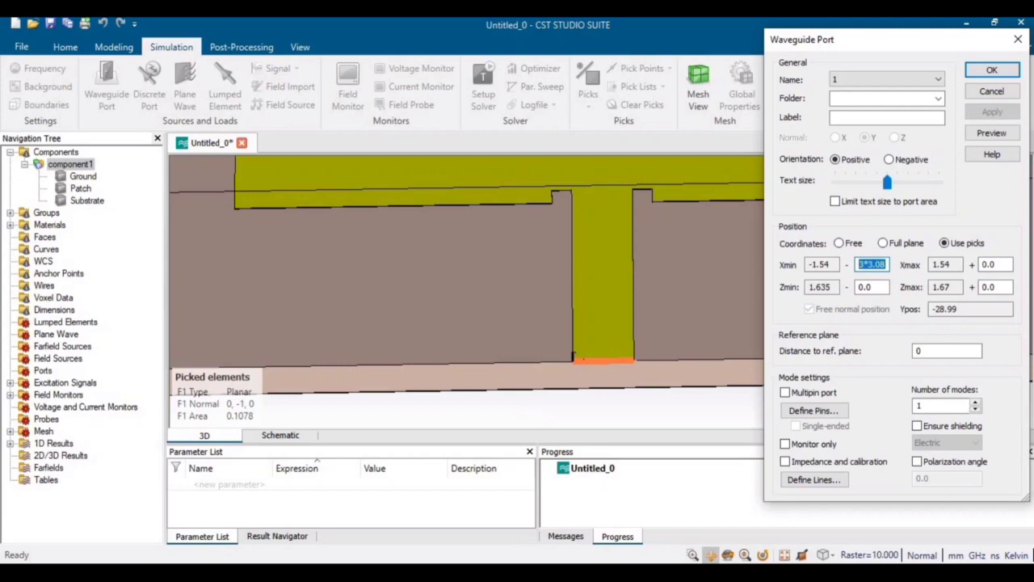
left_click(993, 265)
key("ctrl+a")
key("ctrl+v")
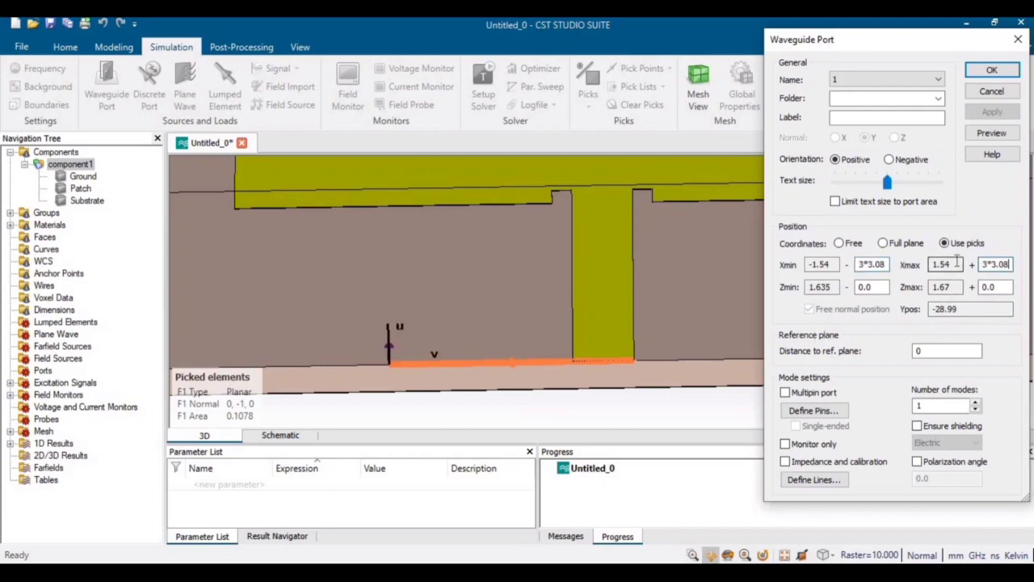
left_click(872, 289)
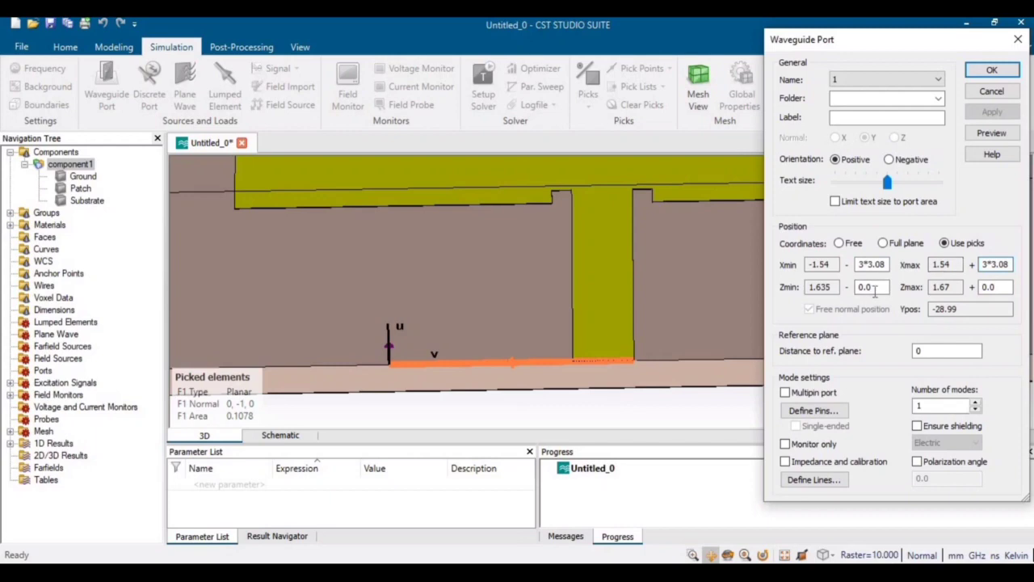
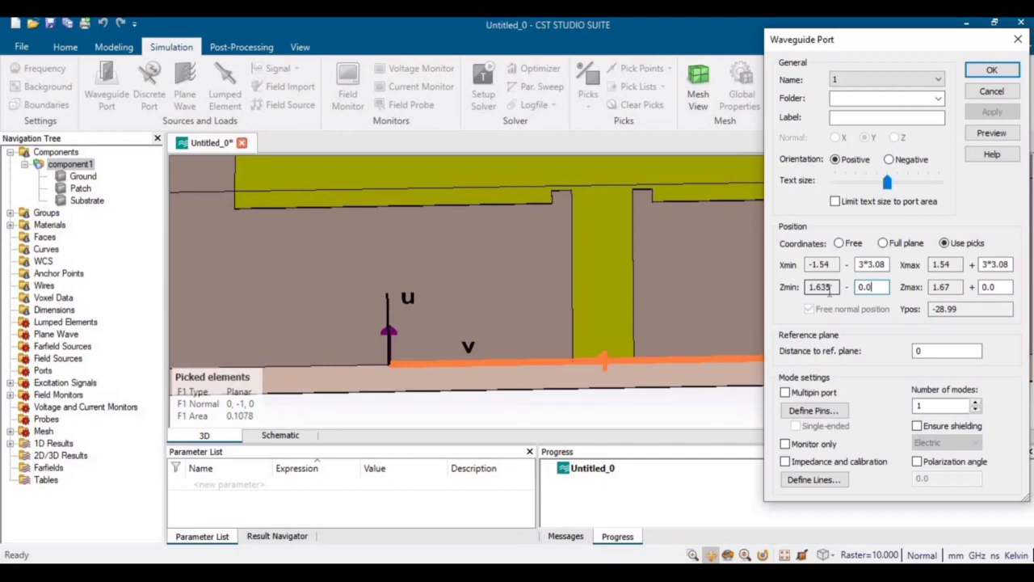
Set the waveguide port's Zmin offset to 1.635 and its Zmax offset to 4*1.6
double_click(866, 287)
type("1.")
key("Tab")
key("Tab")
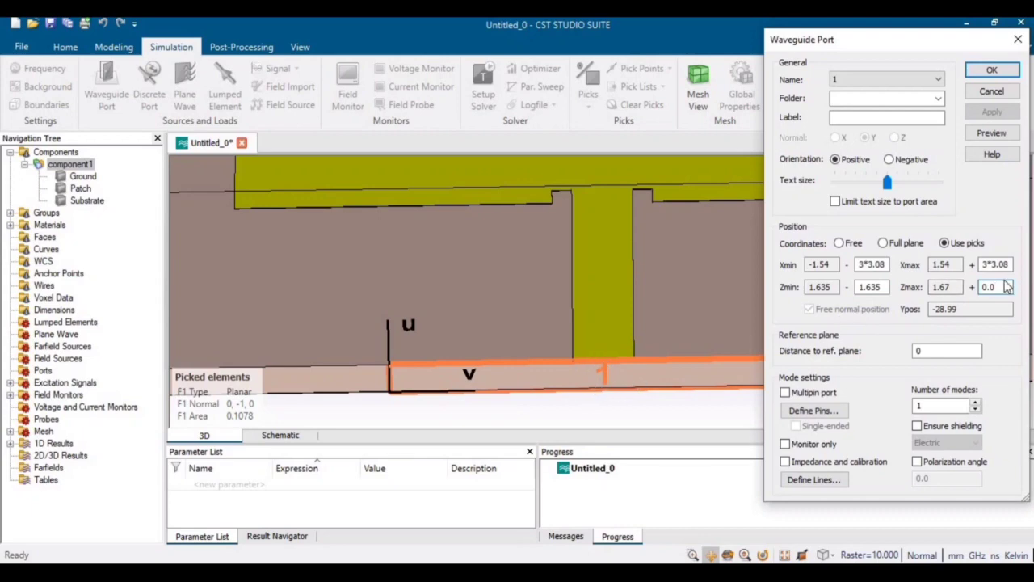
left_click_drag(1002, 288, 964, 288)
type("5")
Preview the enlarged port outline, zoom out to check it, and create waveguide port 1
left_click(992, 133)
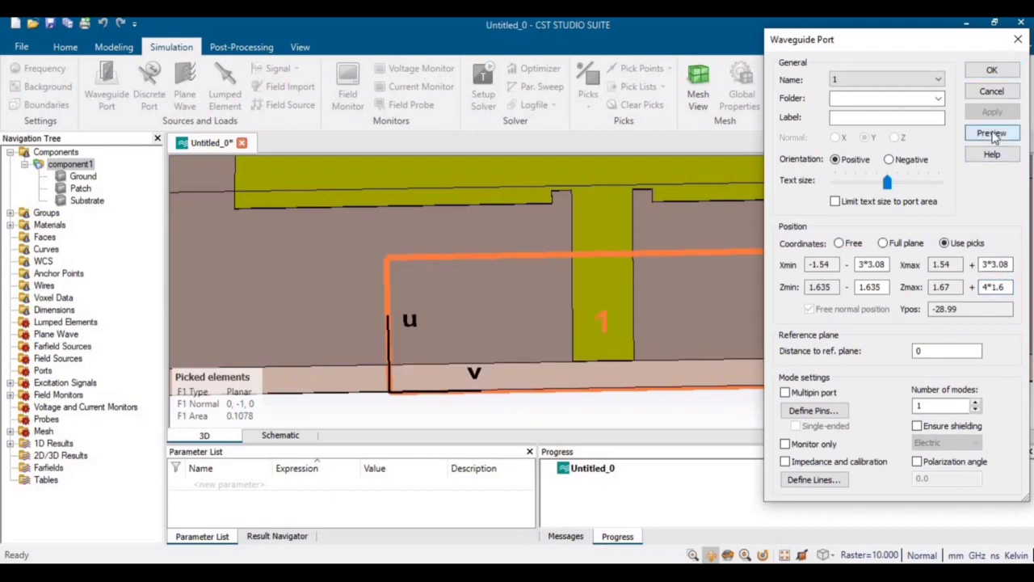
left_click(299, 47)
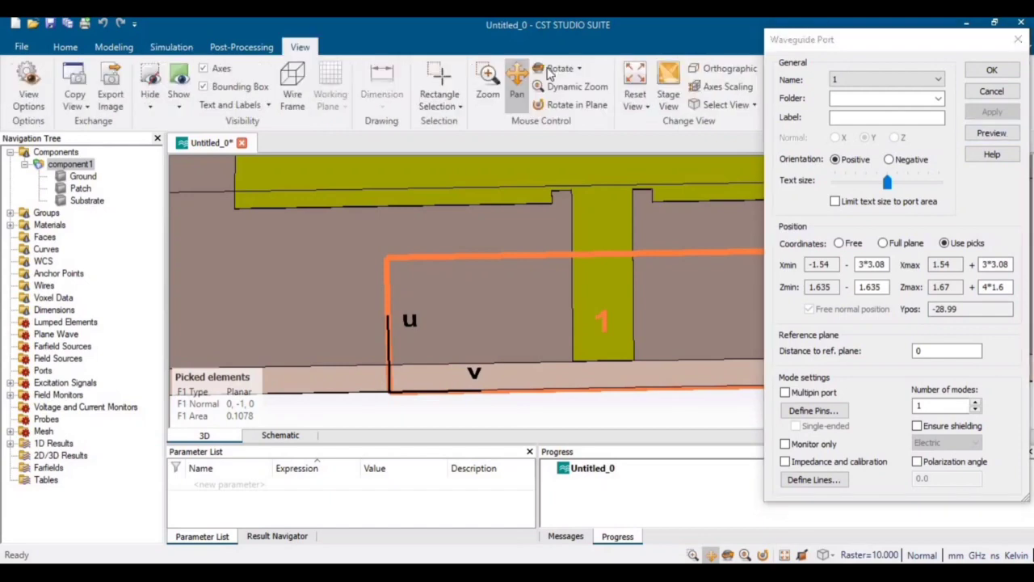
left_click(568, 88)
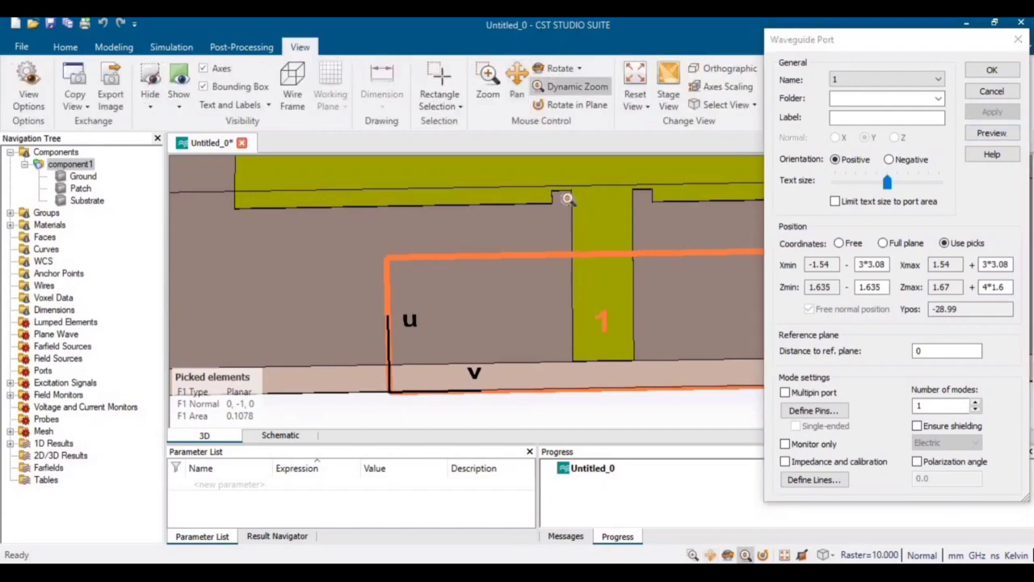
left_click_drag(569, 200, 594, 316)
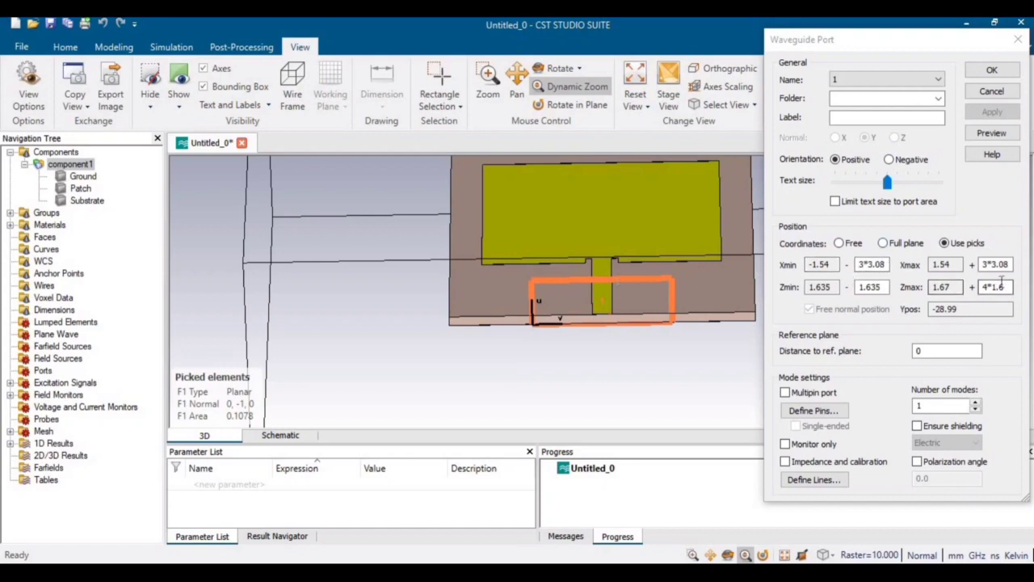
left_click(1002, 73)
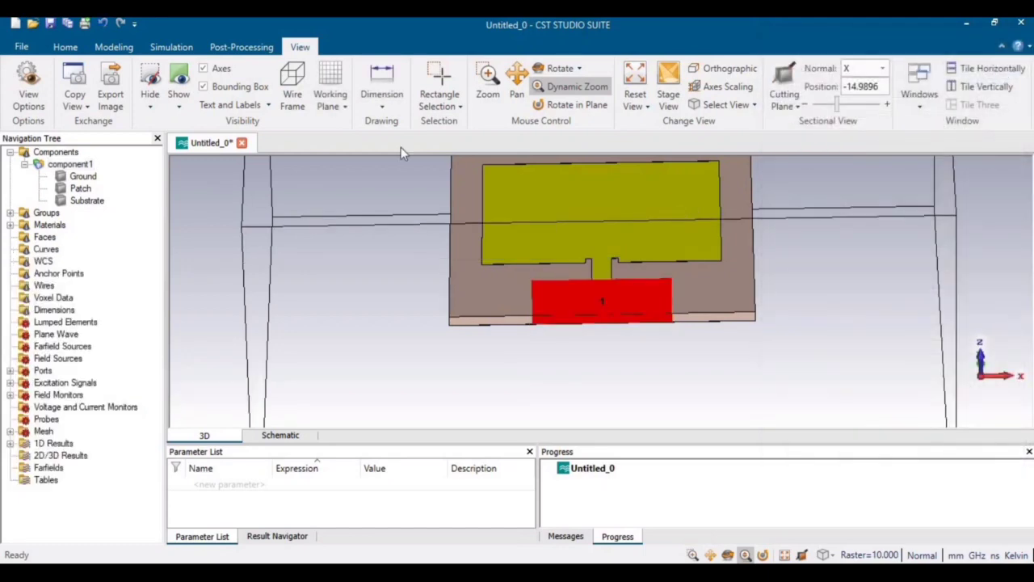
Run the simulation and expand 1D Results to list S-Parameters, VSWR and port signals
left_click(66, 47)
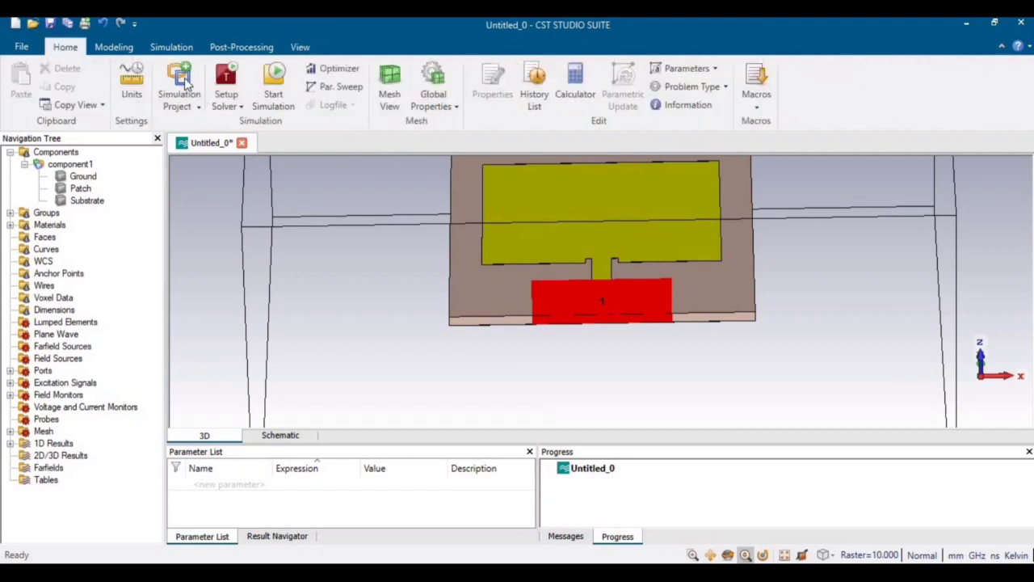
left_click(274, 89)
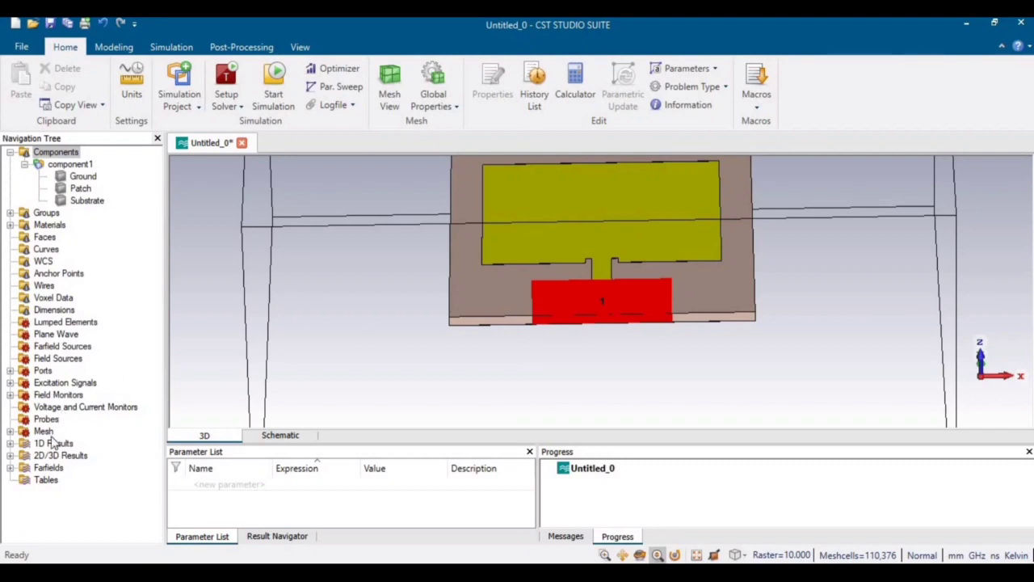
left_click(10, 443)
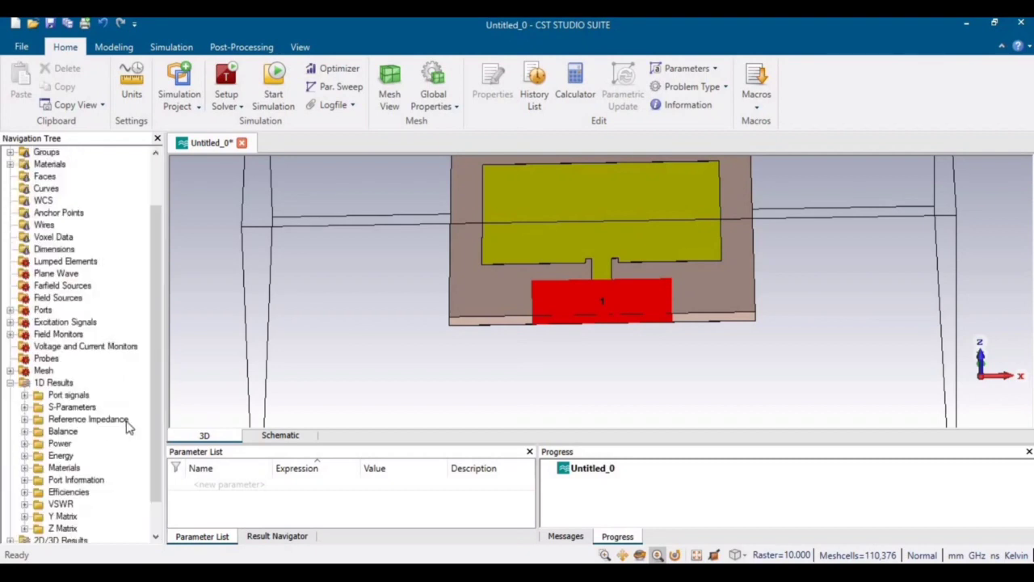
Plot S1,1 and place a curve marker on its dip at 2.3987 GHz, -10.963 dB
left_click(73, 408)
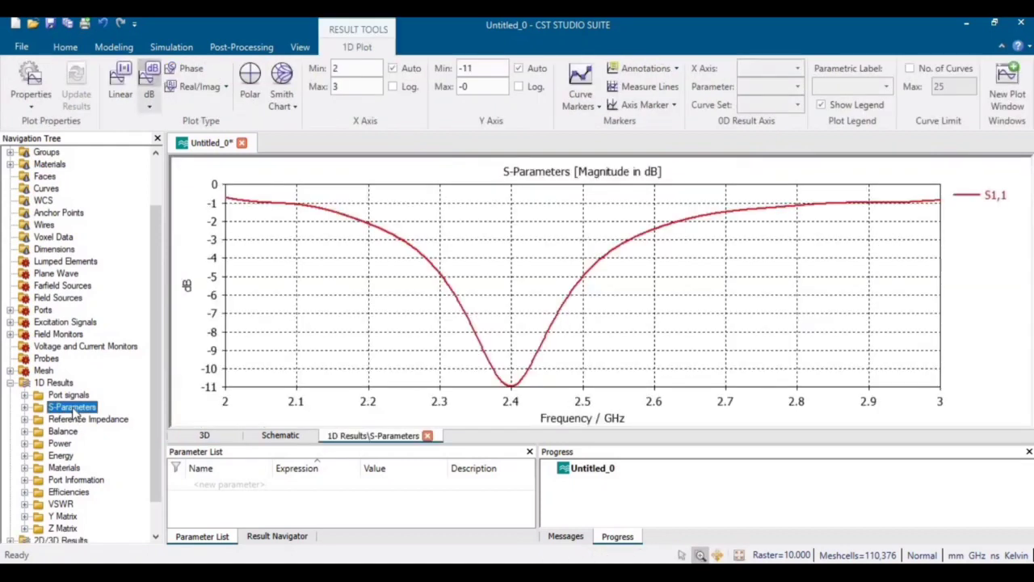
right_click(538, 362)
left_click(582, 74)
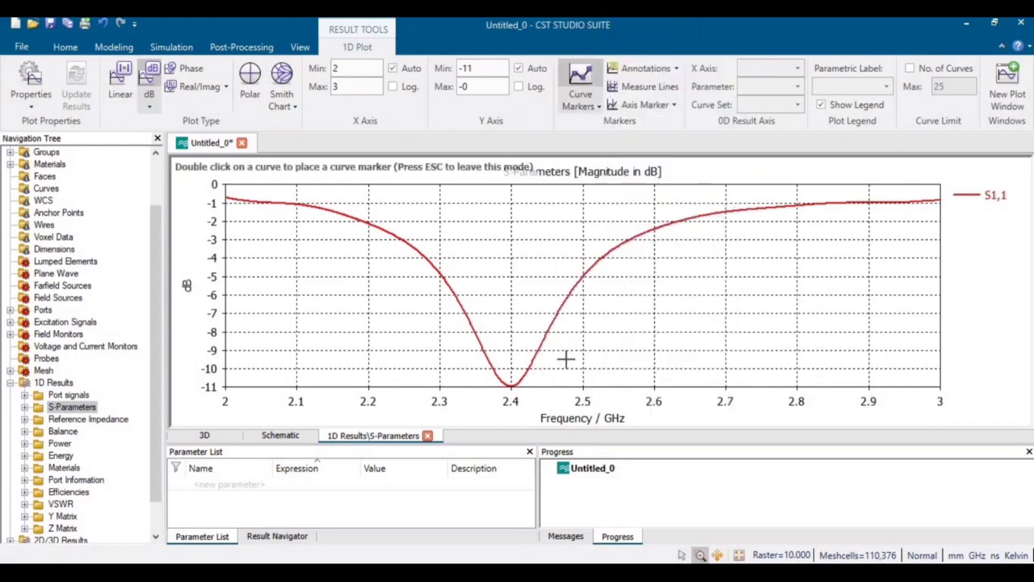
double_click(512, 385)
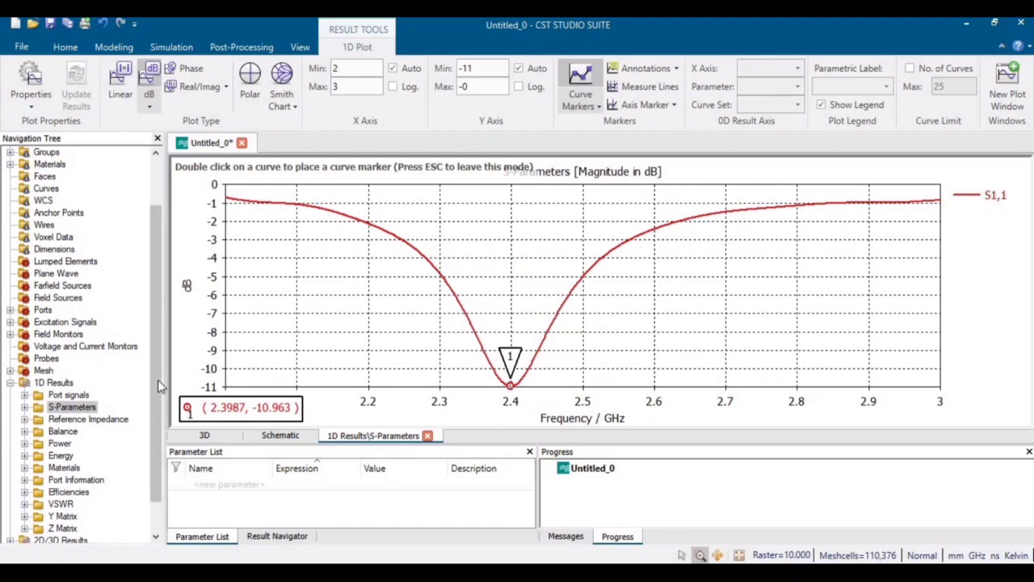
scroll(159, 422, "down", 1)
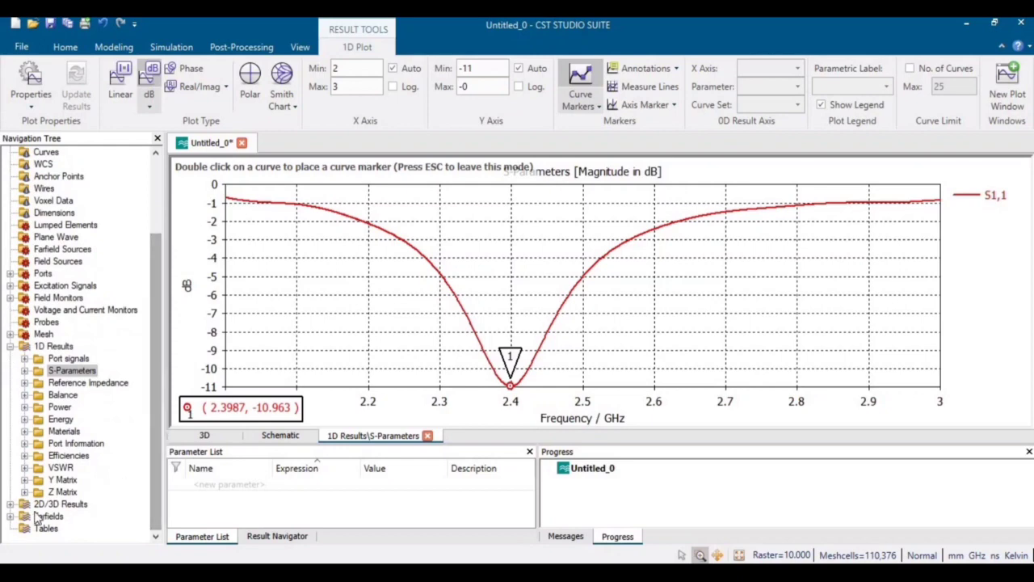
Open the farfield (f=2.45) [1] directivity result and display it as a polar plot
left_click(10, 516)
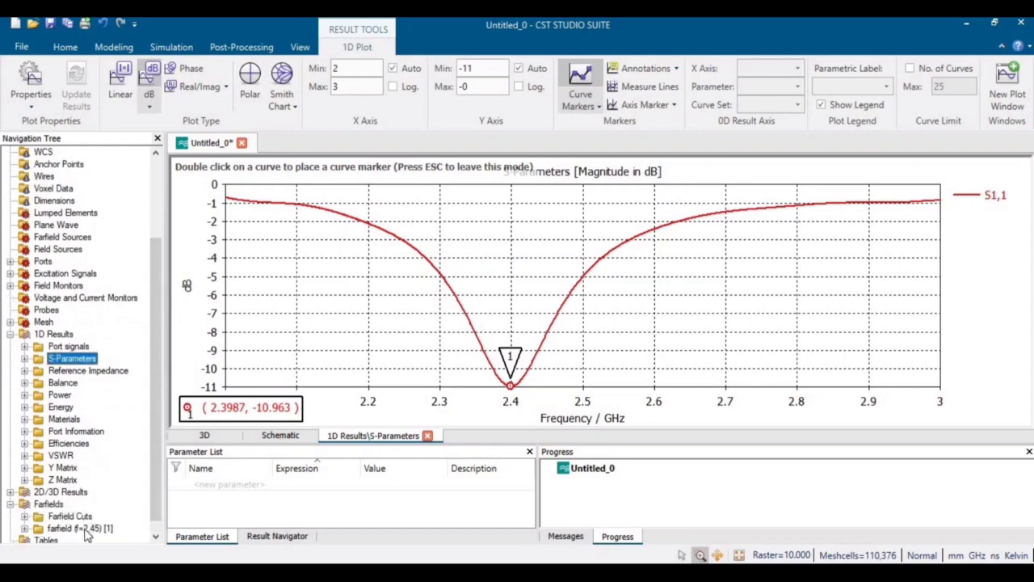
left_click(81, 529)
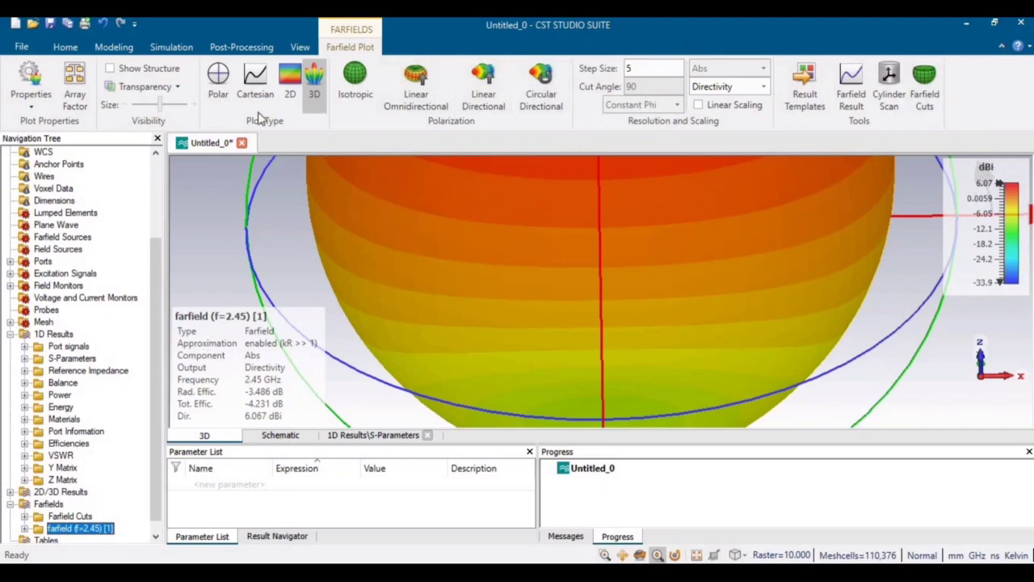
left_click(217, 81)
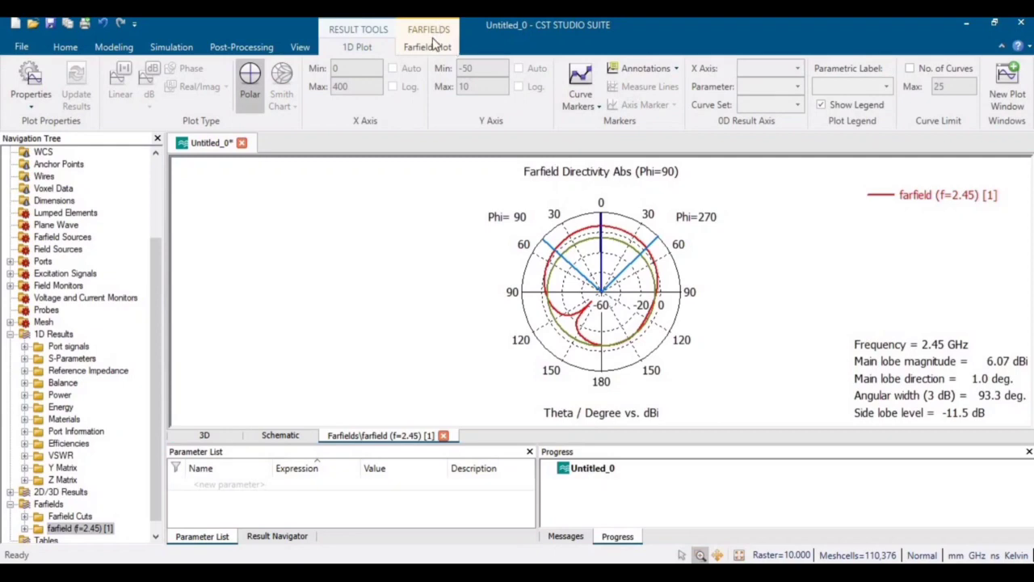
Change the farfield polar plot's cut angle to 0
left_click(434, 49)
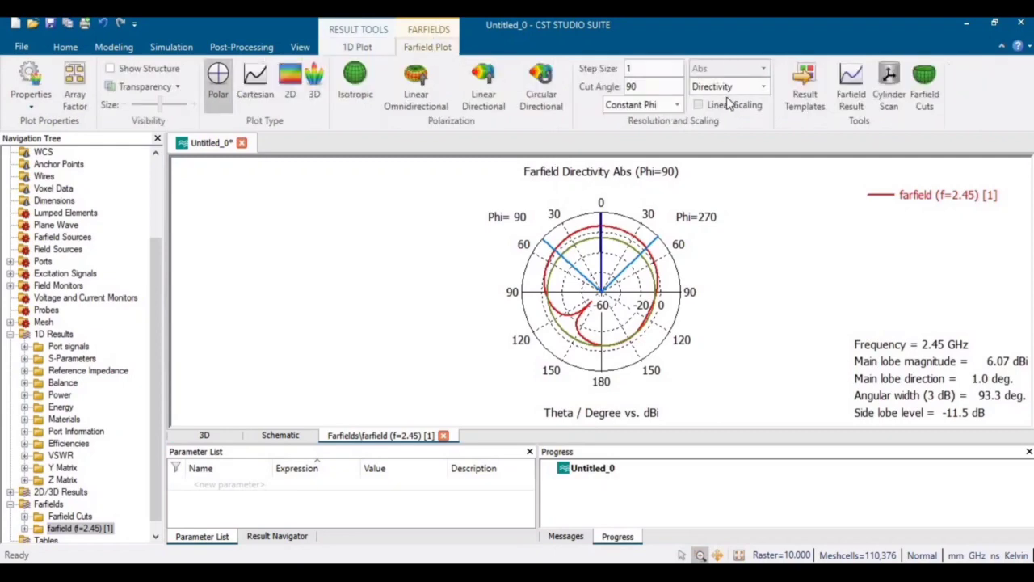
double_click(673, 86)
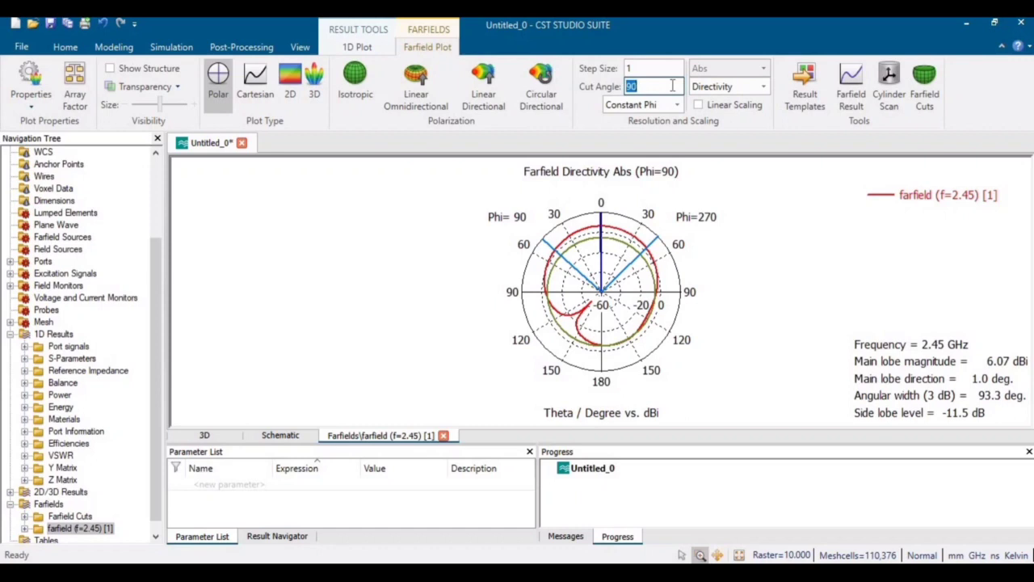
type("0")
key("Return")
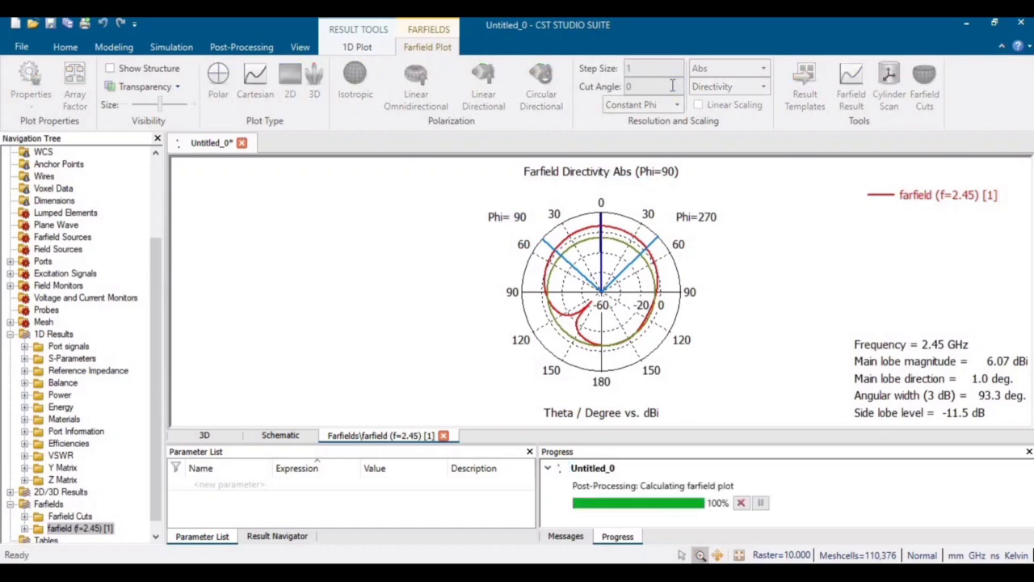